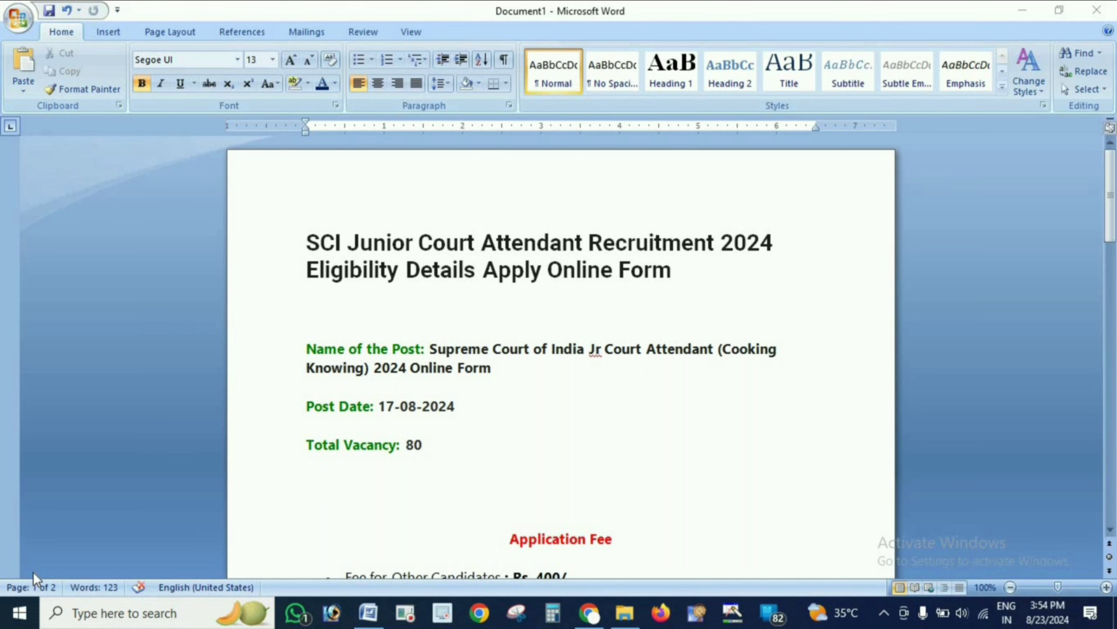
# - Highlight the post name and the total vacancy in the recruitment document
pyautogui.moveTo(631, 349); pyautogui.dragTo(774, 349)
pyautogui.moveTo(301, 369); pyautogui.dragTo(358, 364)
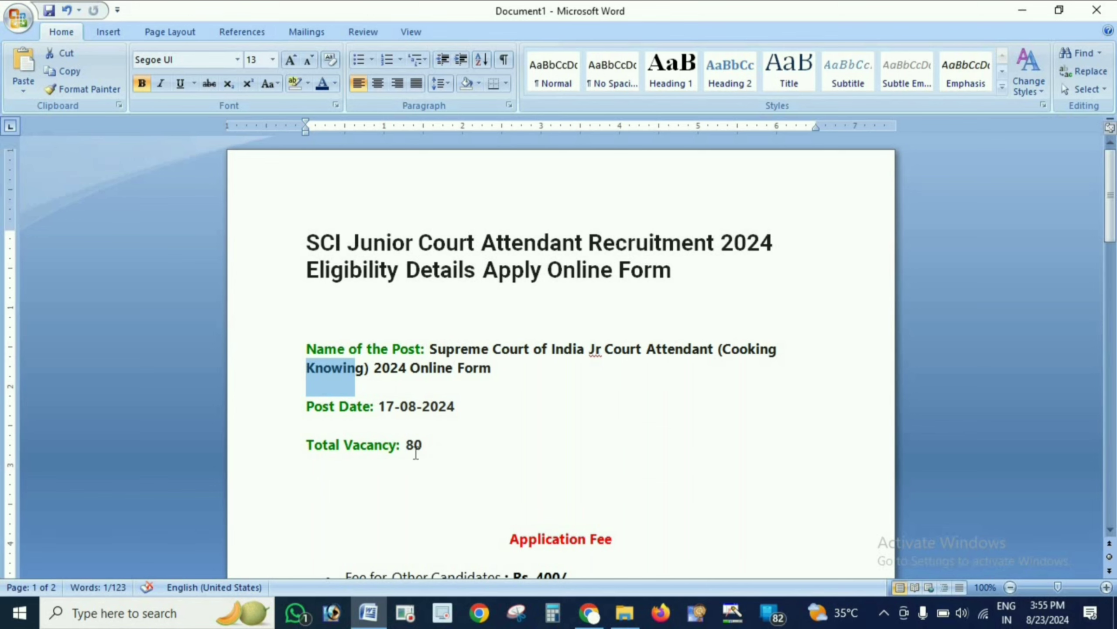
pyautogui.moveTo(406, 443); pyautogui.dragTo(421, 444)
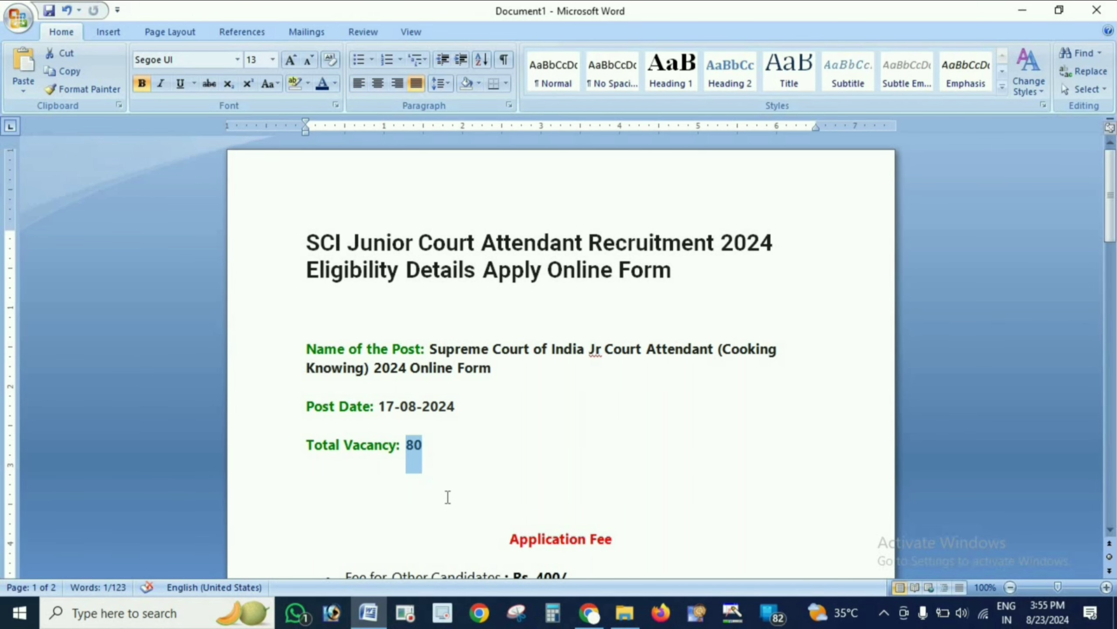
# - Scroll through the document, highlighting the application fee amounts, the payment mode and the last application date
pyautogui.scroll(-6, 448, 496)
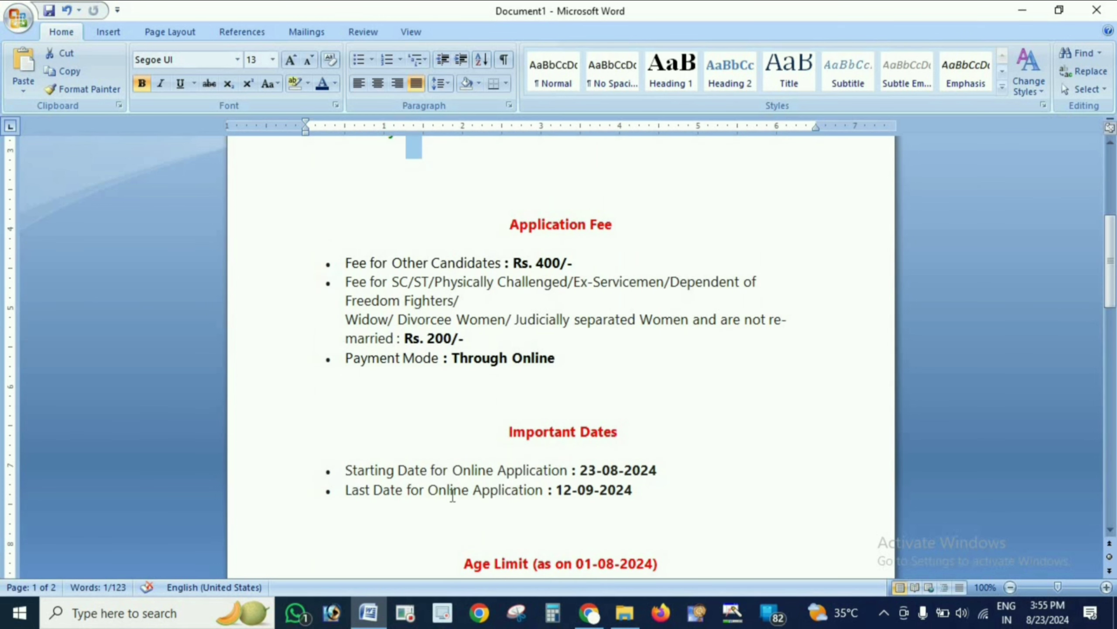
pyautogui.moveTo(527, 263); pyautogui.dragTo(579, 263)
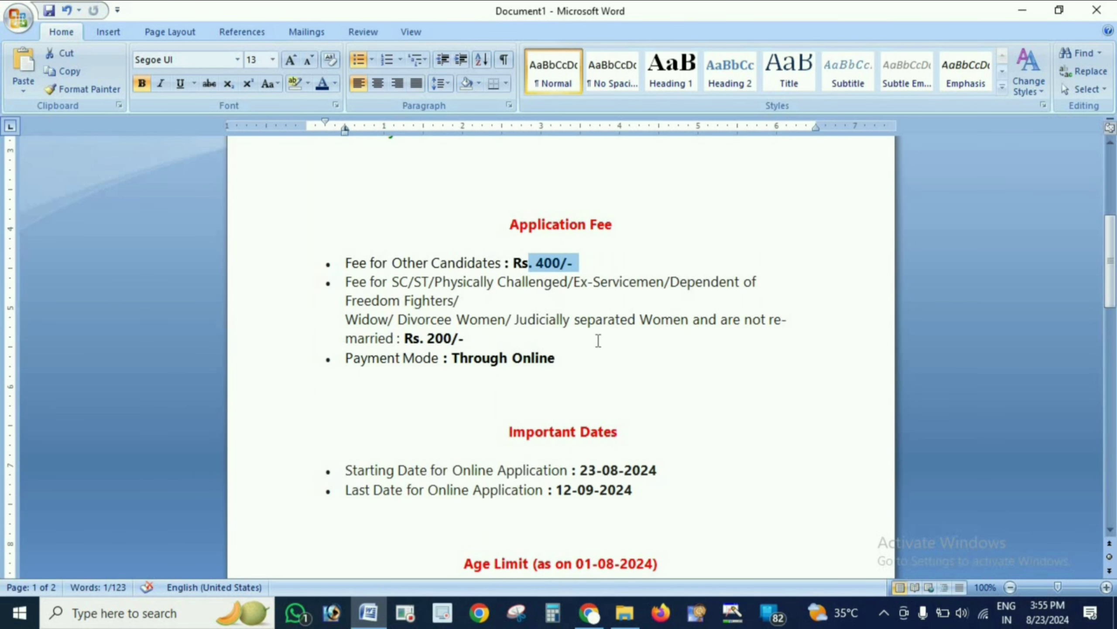
pyautogui.moveTo(450, 282); pyautogui.dragTo(701, 282)
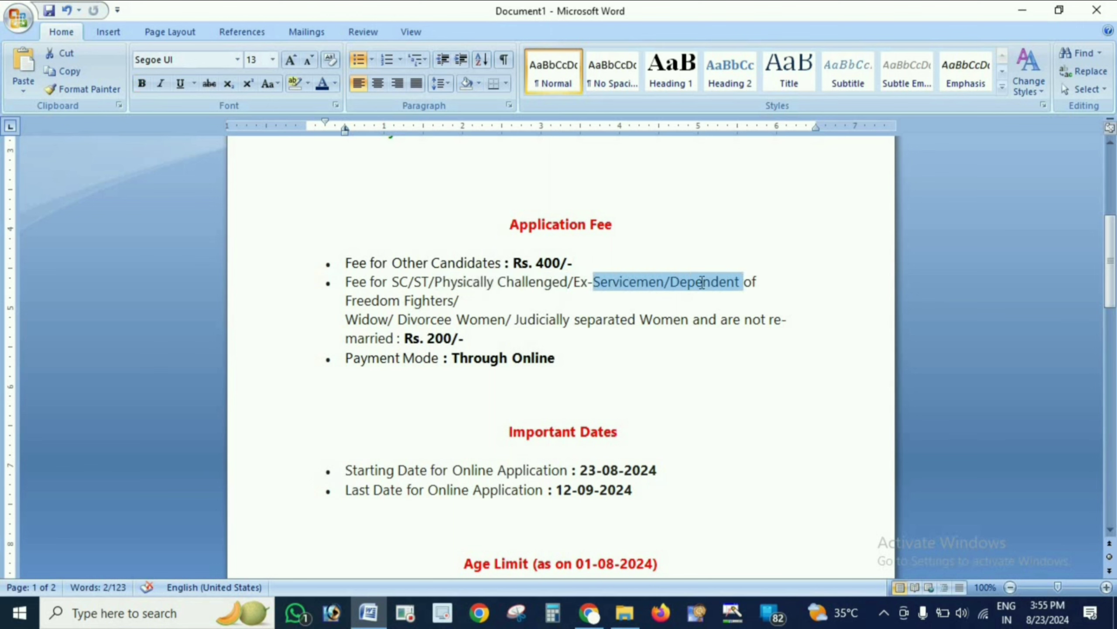
pyautogui.click(431, 299)
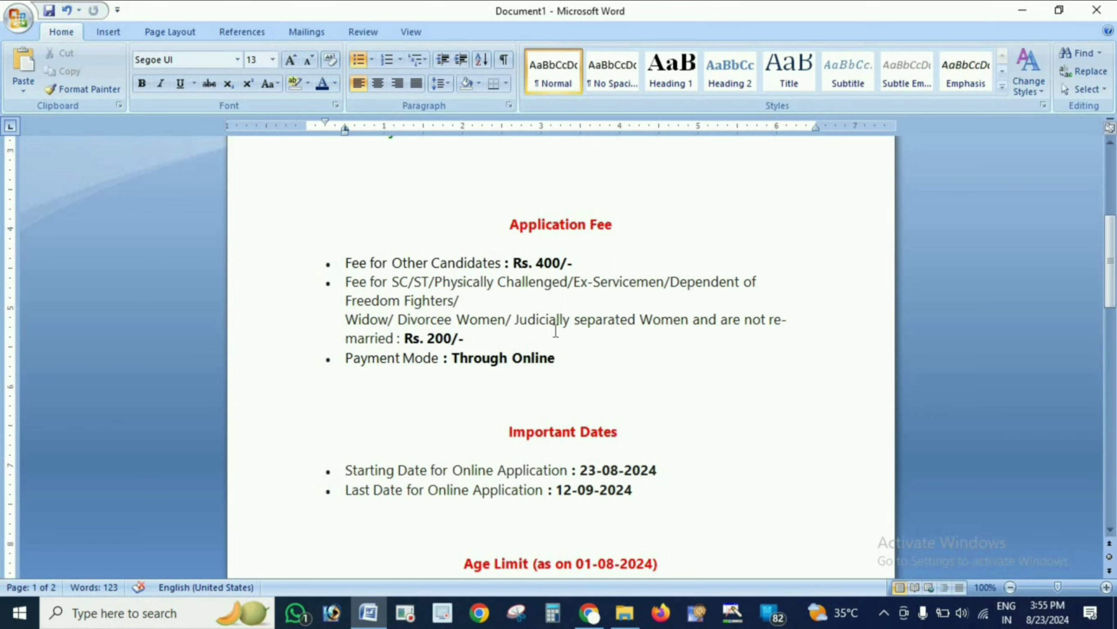
pyautogui.moveTo(536, 263); pyautogui.dragTo(567, 263)
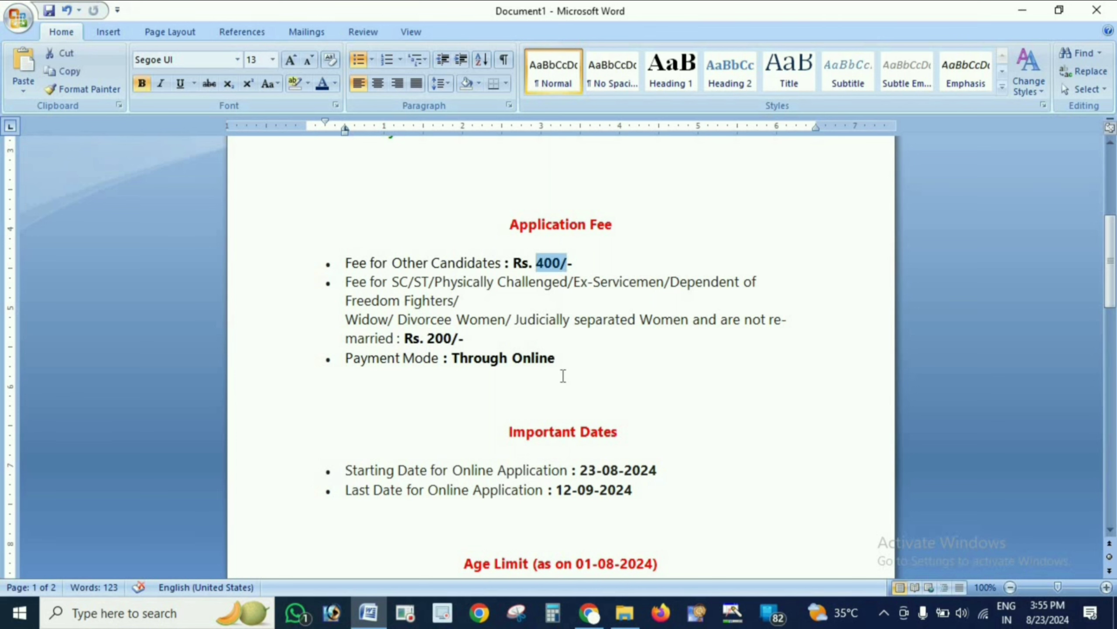
pyautogui.moveTo(452, 357); pyautogui.dragTo(555, 357)
pyautogui.scroll(-2, 632, 385)
pyautogui.click(632, 384)
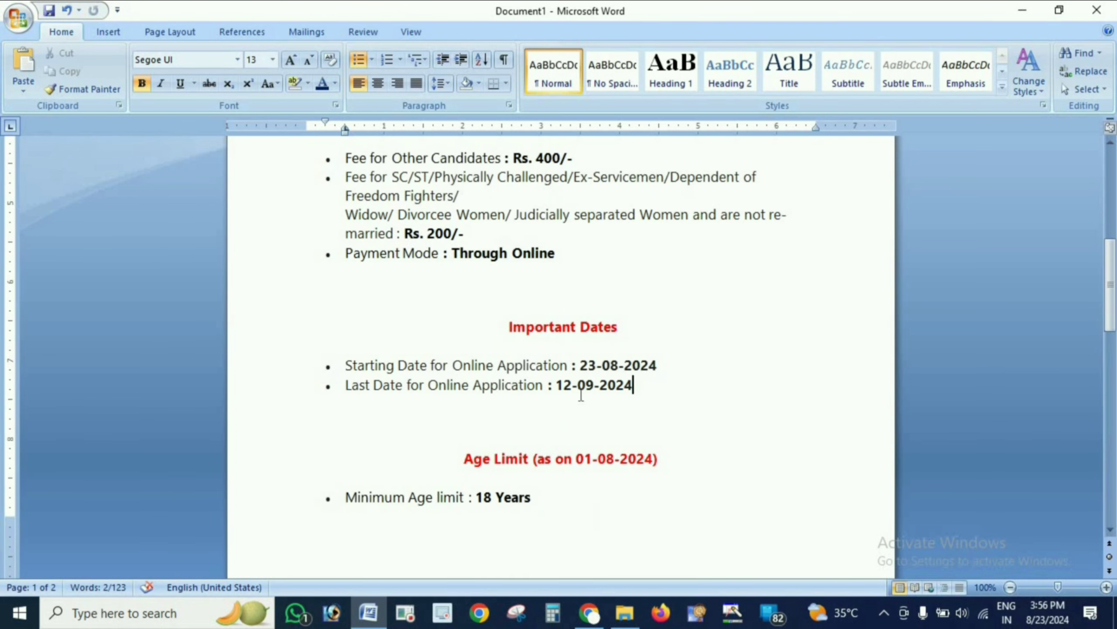
# - Highlight the Important Dates heading, the starting date, and the minimum and maximum age limits
pyautogui.moveTo(511, 328); pyautogui.dragTo(617, 330)
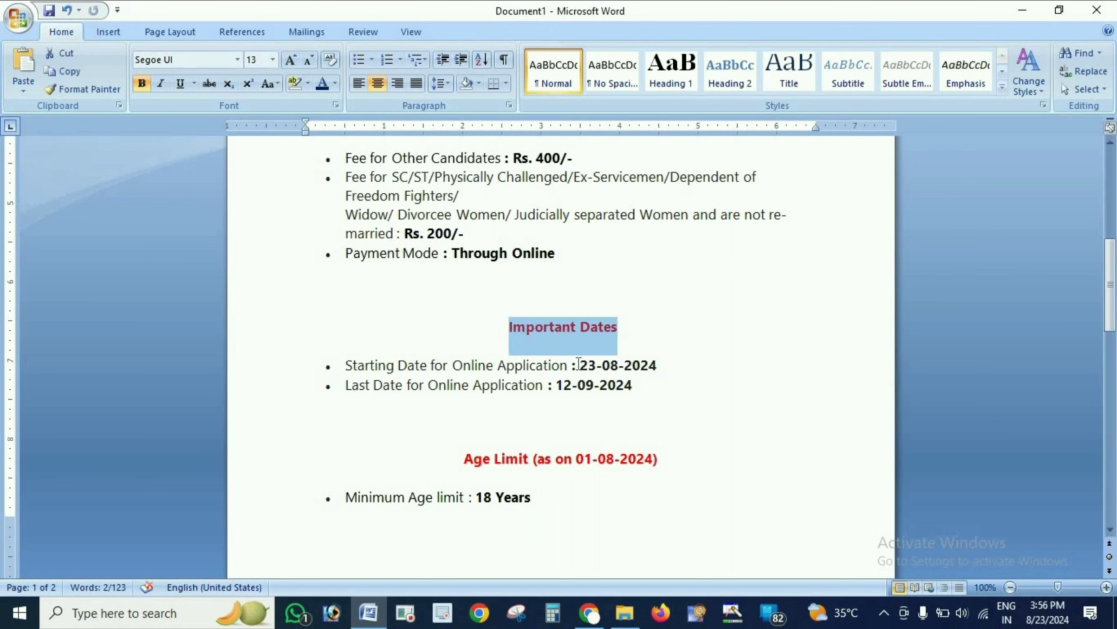
pyautogui.moveTo(573, 365); pyautogui.dragTo(658, 365)
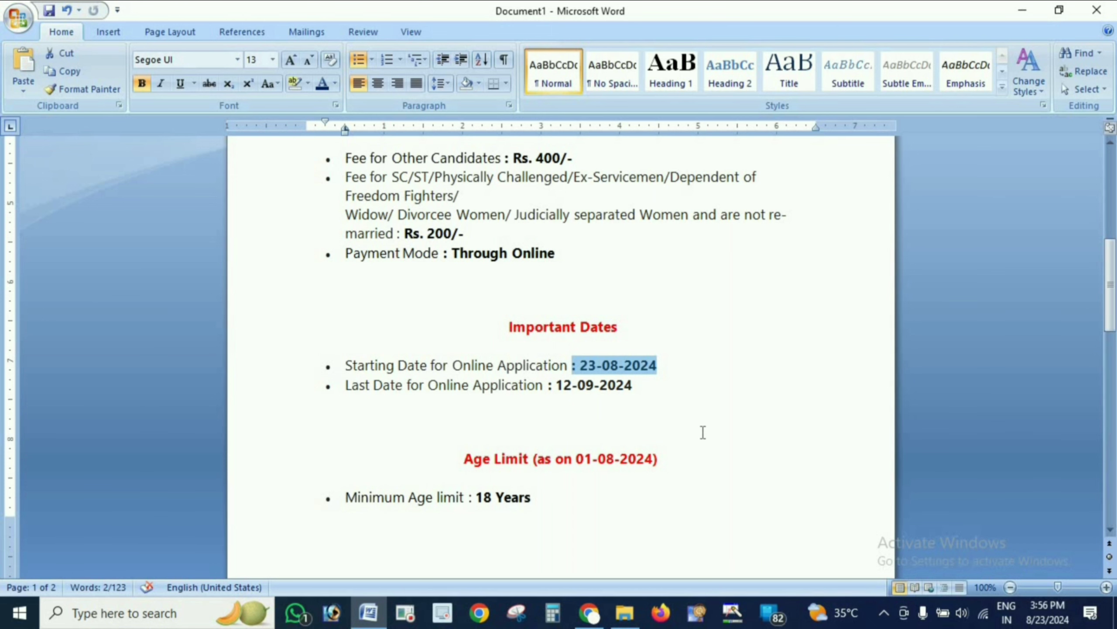
pyautogui.scroll(-4, 695, 427)
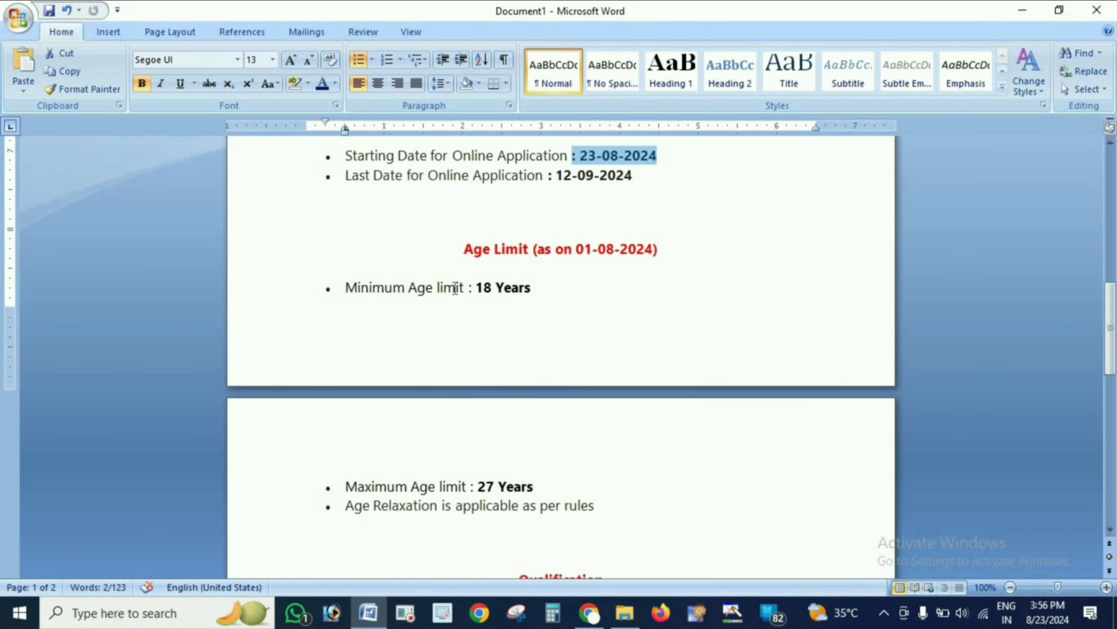
pyautogui.moveTo(476, 287); pyautogui.dragTo(531, 289)
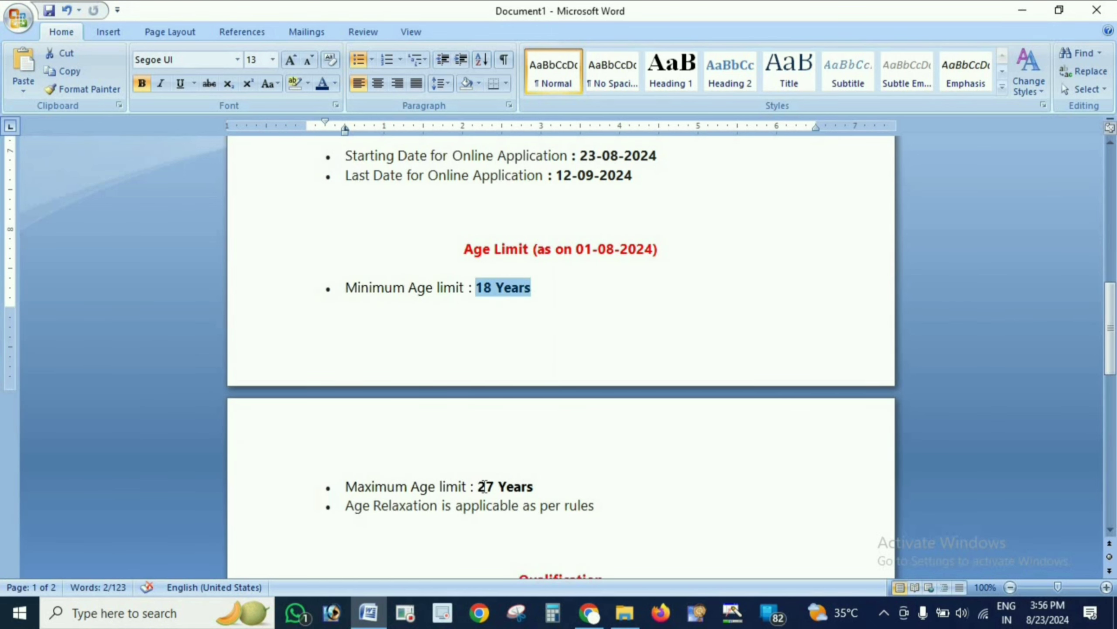
pyautogui.moveTo(478, 487); pyautogui.dragTo(533, 486)
pyautogui.scroll(-3, 629, 401)
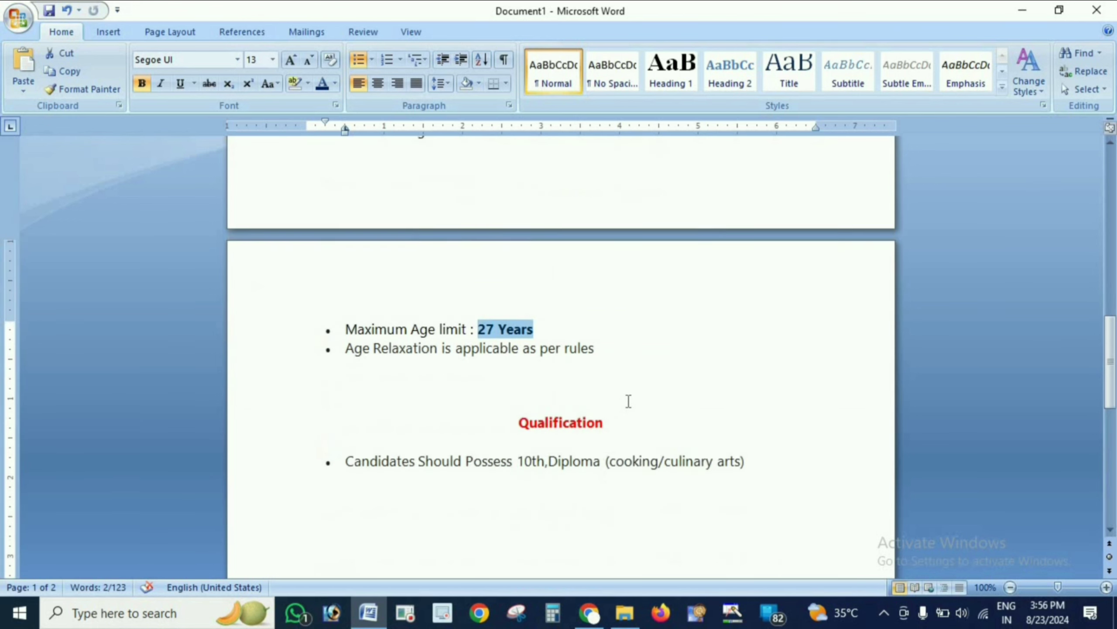
# - Review the Qualification section by highlighting it, then scroll back up through the document
pyautogui.scroll(-3, 629, 401)
pyautogui.moveTo(518, 264); pyautogui.dragTo(611, 270)
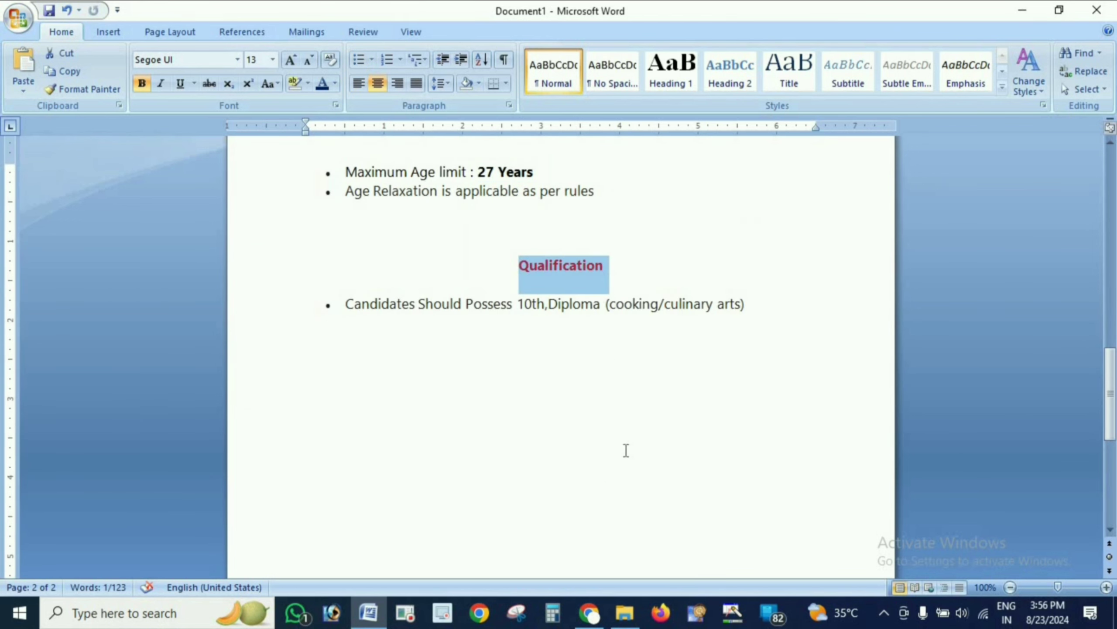
pyautogui.moveTo(345, 304); pyautogui.dragTo(546, 305)
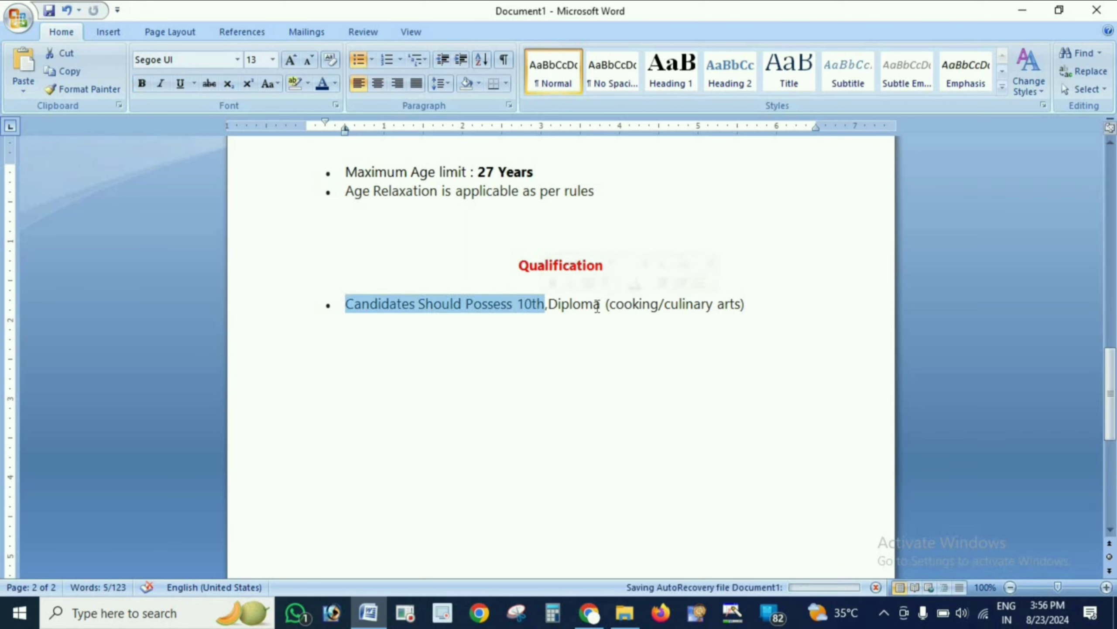
pyautogui.click(558, 305)
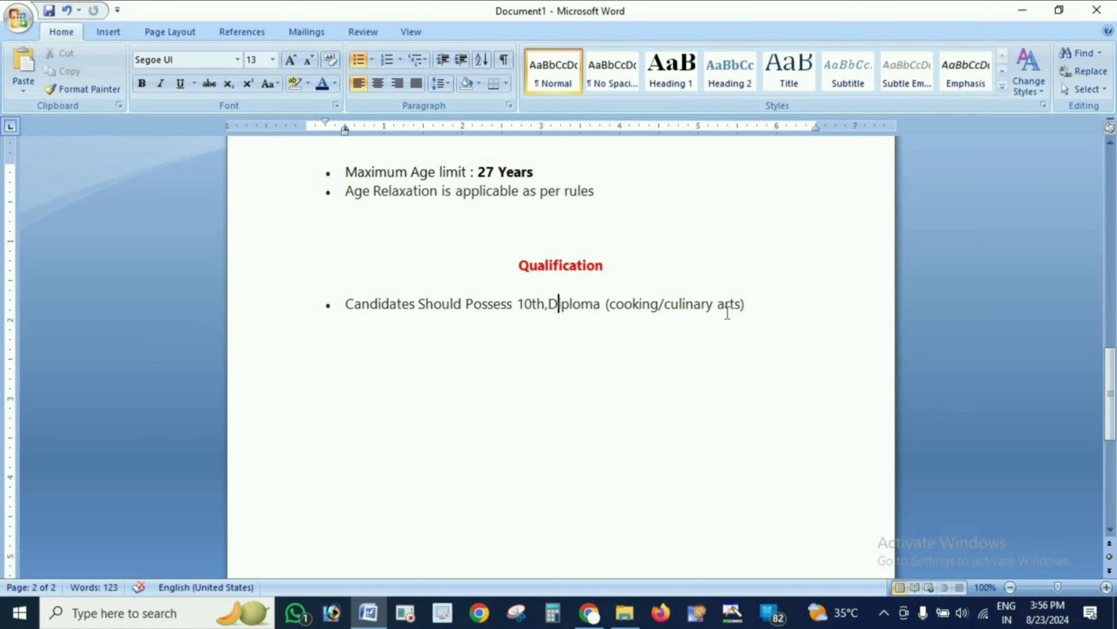
pyautogui.scroll(-4, 739, 313)
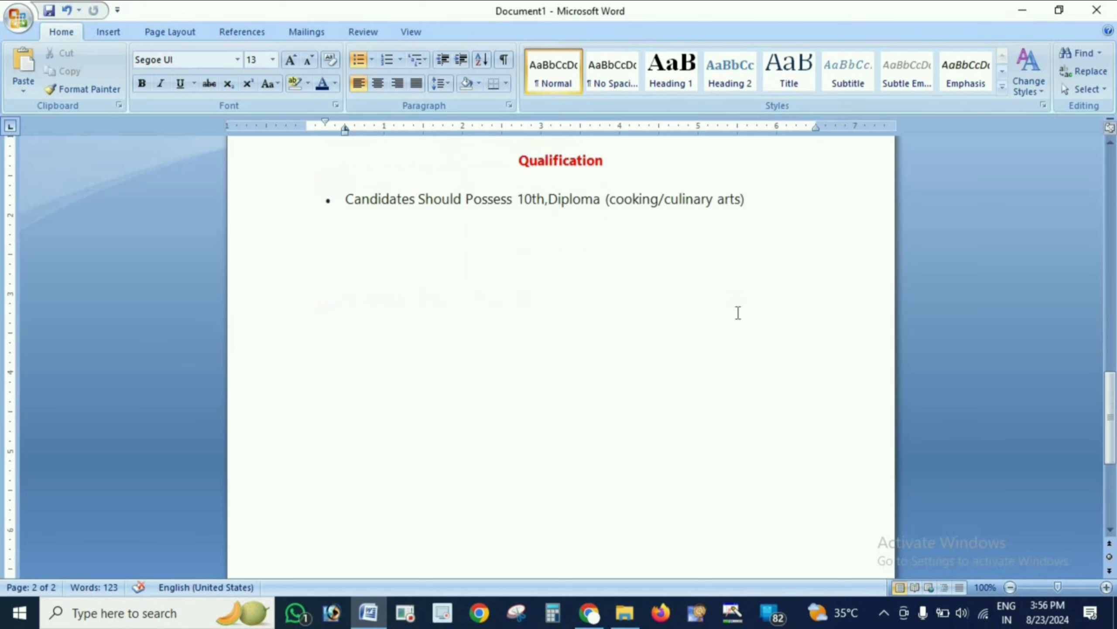
pyautogui.scroll(3, 741, 315)
pyautogui.scroll(2, 741, 315)
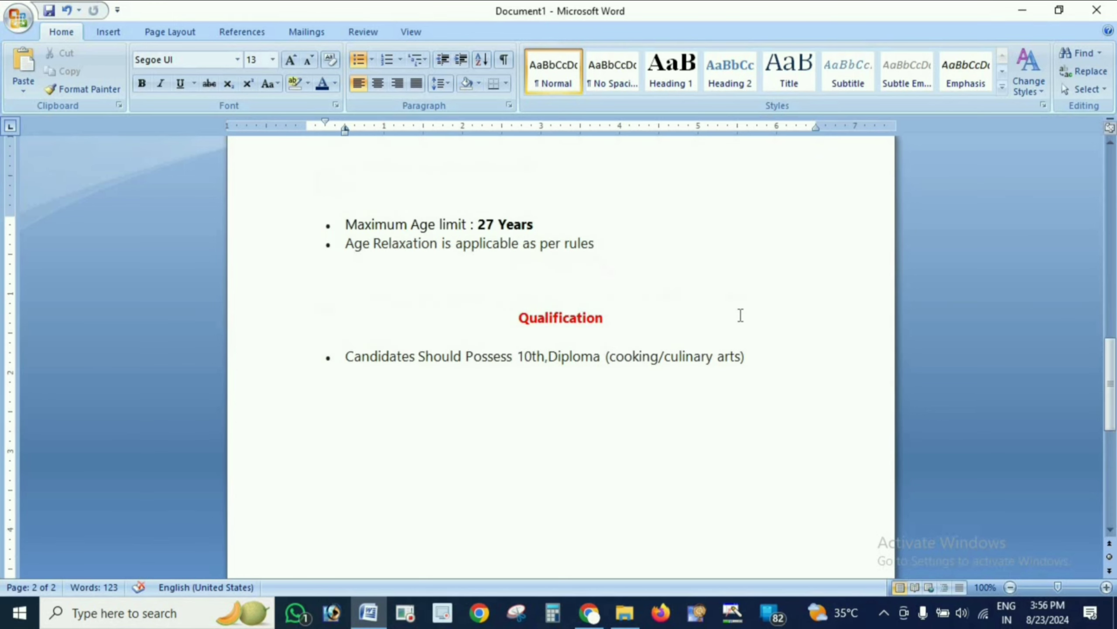
pyautogui.scroll(10, 741, 315)
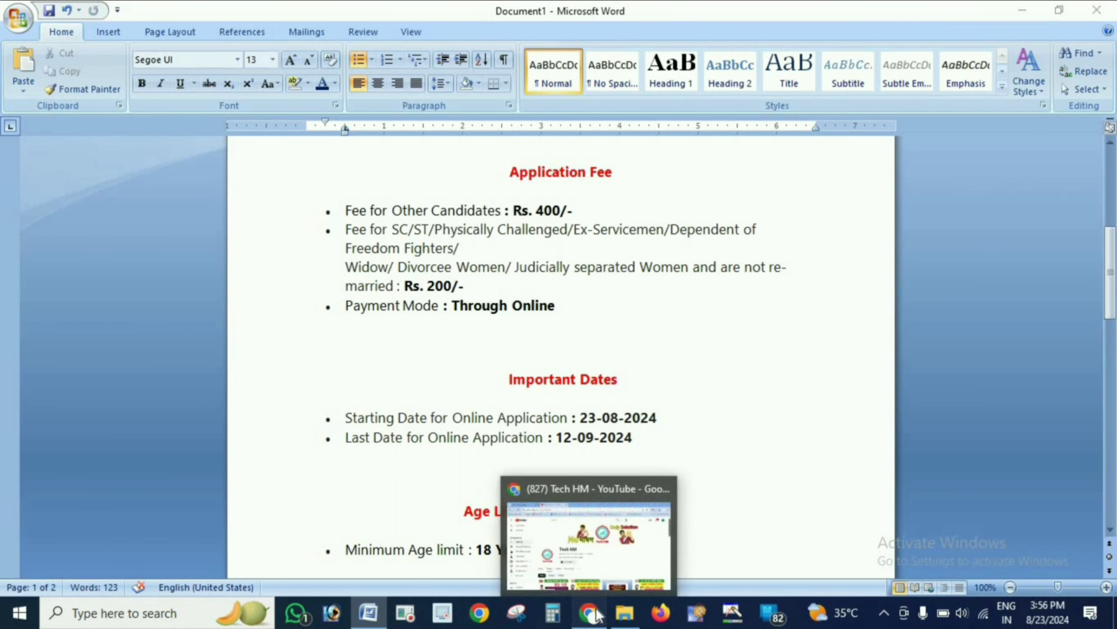
# - Switch to the browser and open and dismiss the YouTube channel's subscription notification options
pyautogui.click(590, 613)
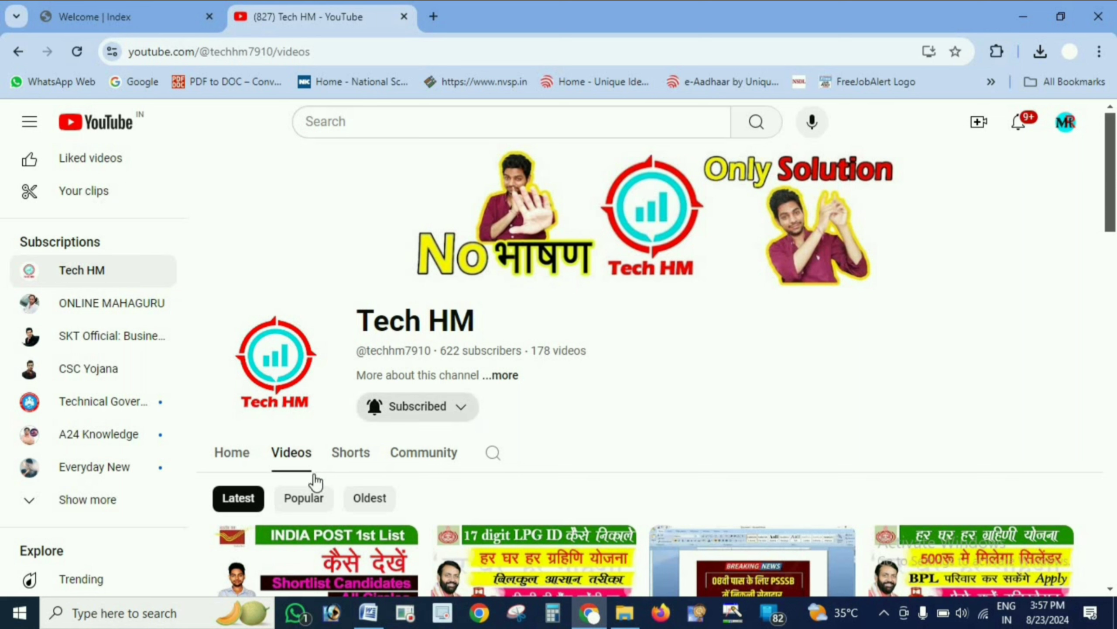
pyautogui.click(414, 412)
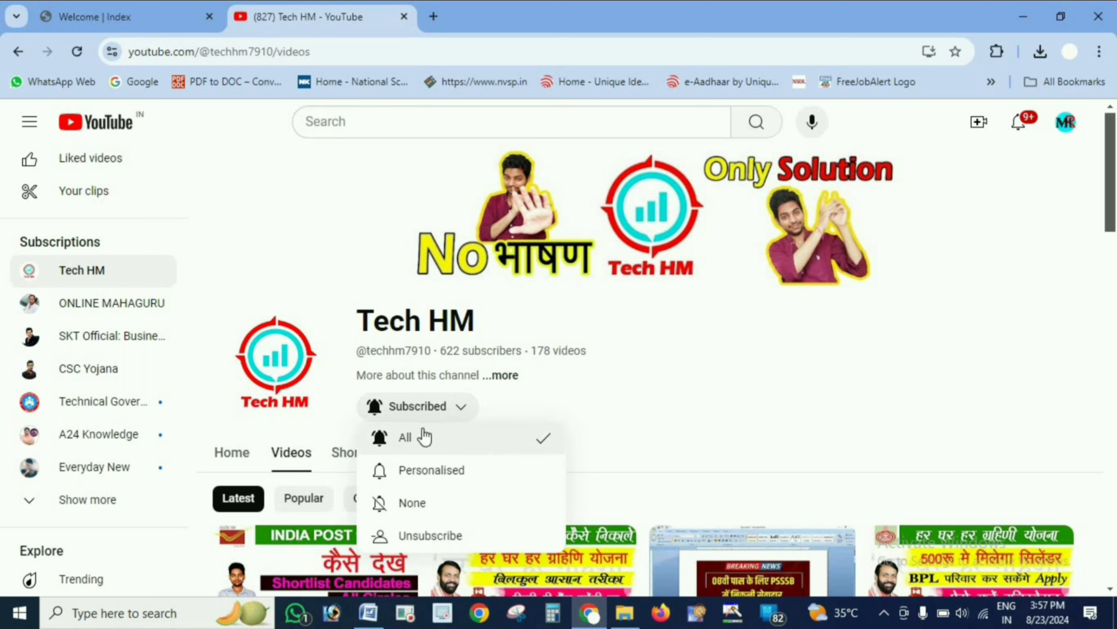
pyautogui.click(606, 426)
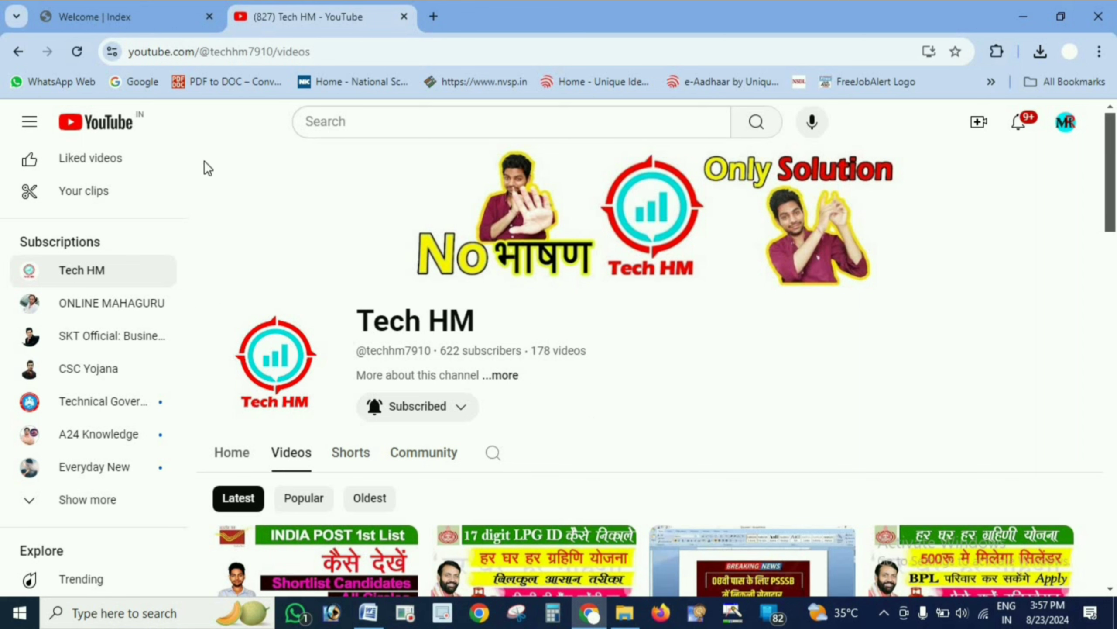
# - Switch to the Supreme Court application tab and highlight the important information instructions
pyautogui.click(154, 22)
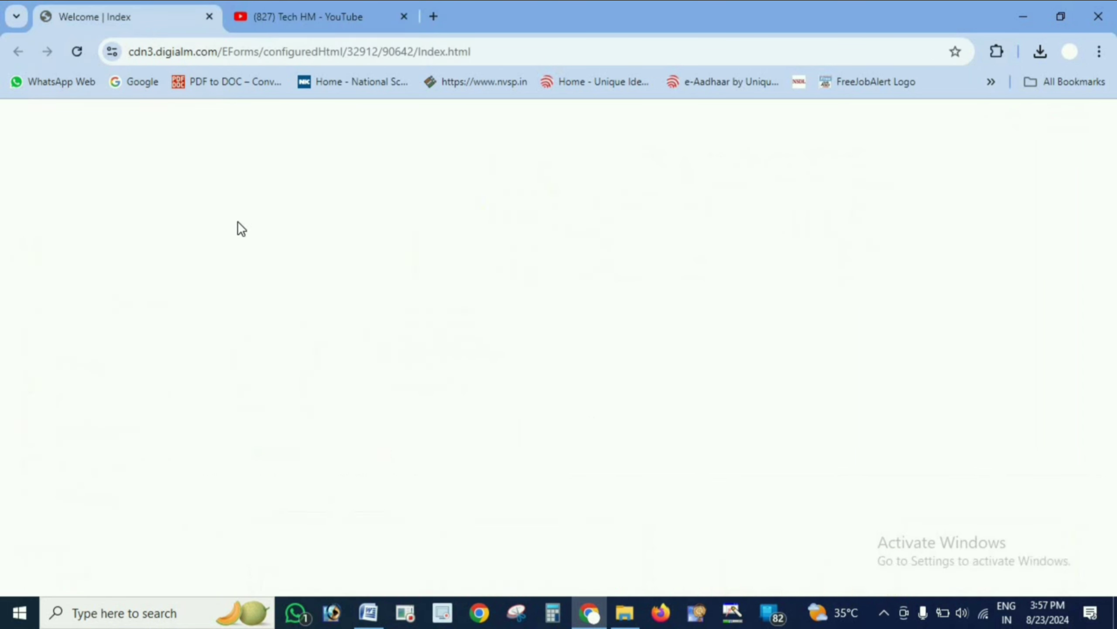
pyautogui.click(311, 48)
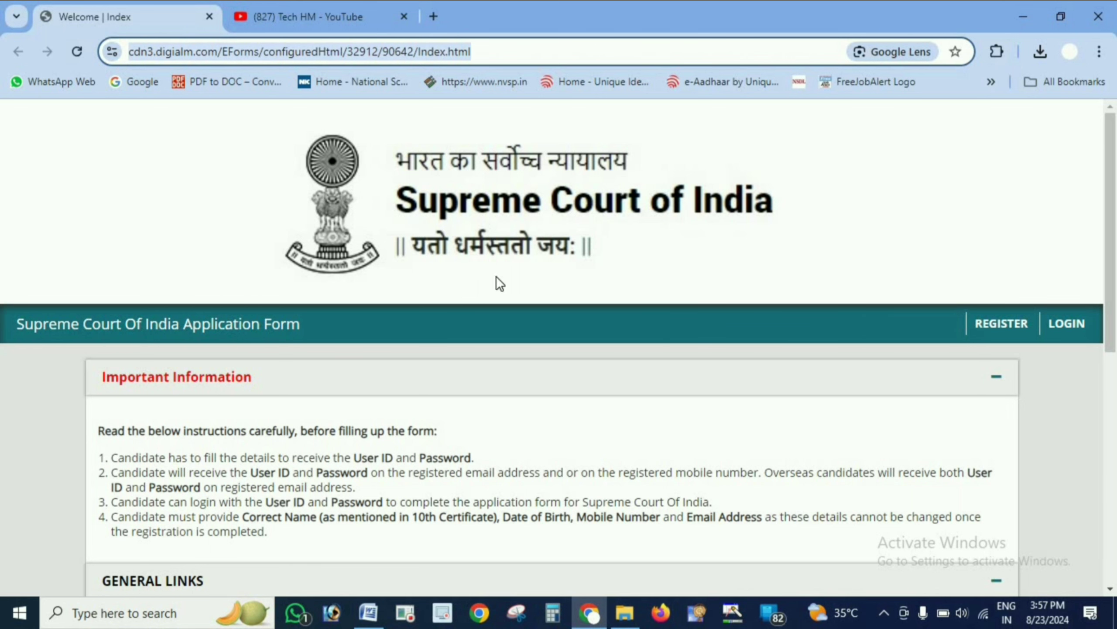
pyautogui.scroll(-4, 448, 454)
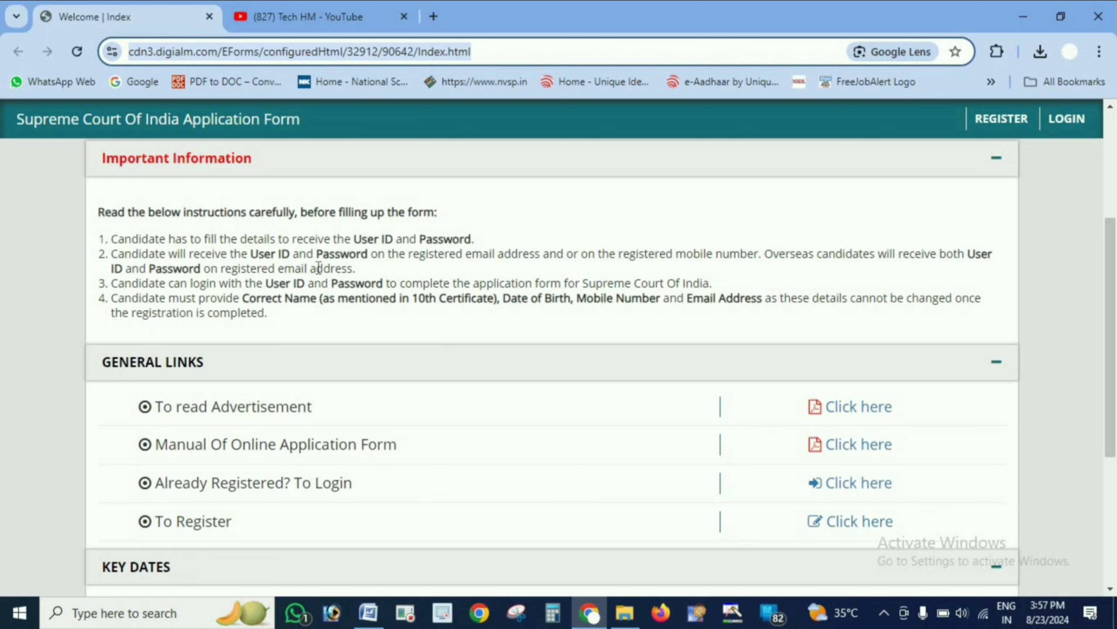
pyautogui.moveTo(124, 241); pyautogui.dragTo(362, 352)
pyautogui.click(355, 336)
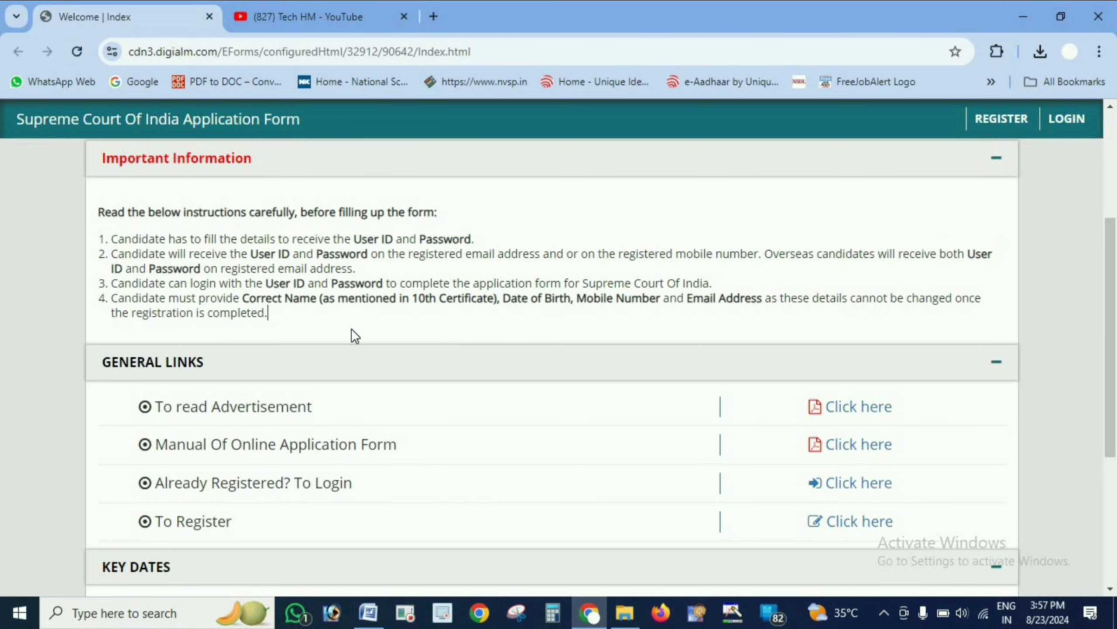
# - Open the recruitment advertisement PDF, scroll through its qualification and age requirements, and close it
pyautogui.scroll(-4, 352, 330)
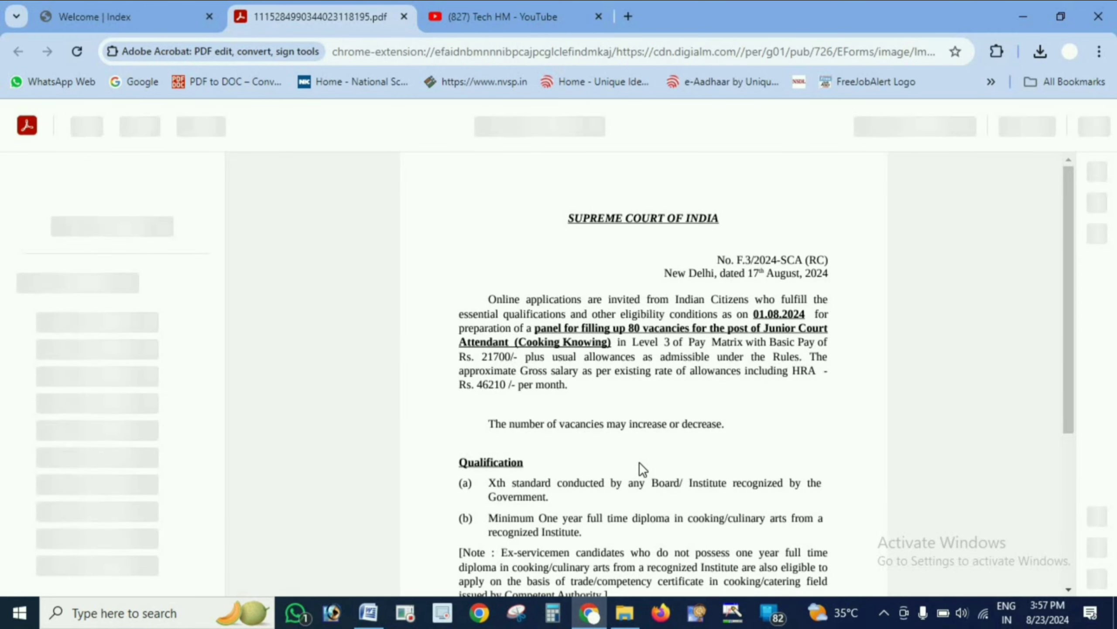
pyautogui.scroll(-5, 639, 462)
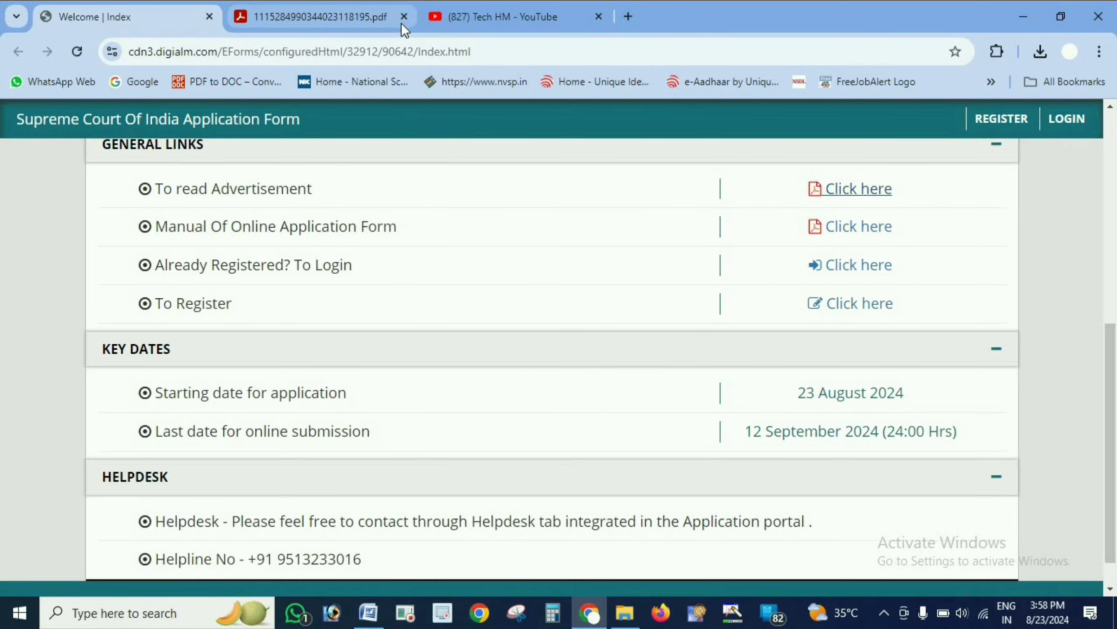
pyautogui.click(403, 18)
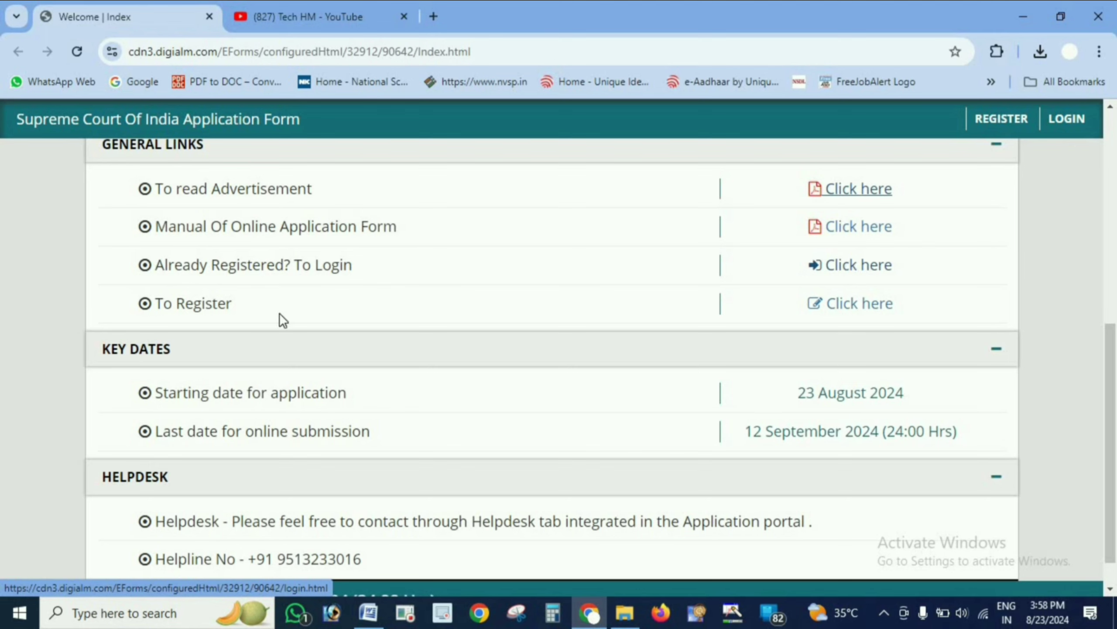
# - Open the registration page through the To Register link and scroll down to the registration form
pyautogui.tripleClick(232, 302)
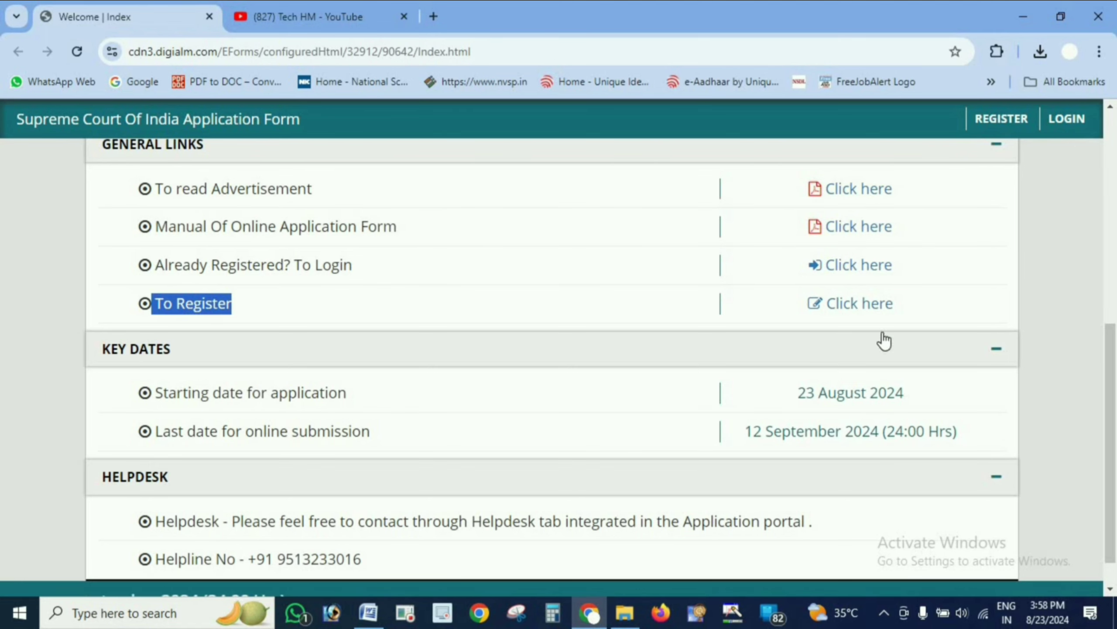
pyautogui.scroll(-1, 692, 332)
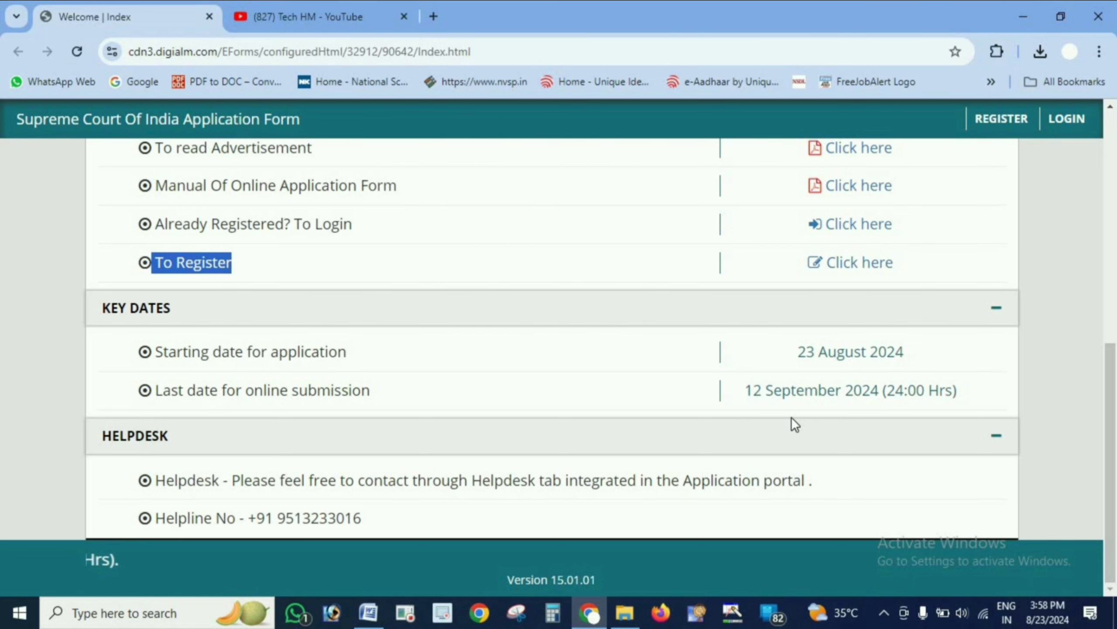
pyautogui.scroll(5, 862, 428)
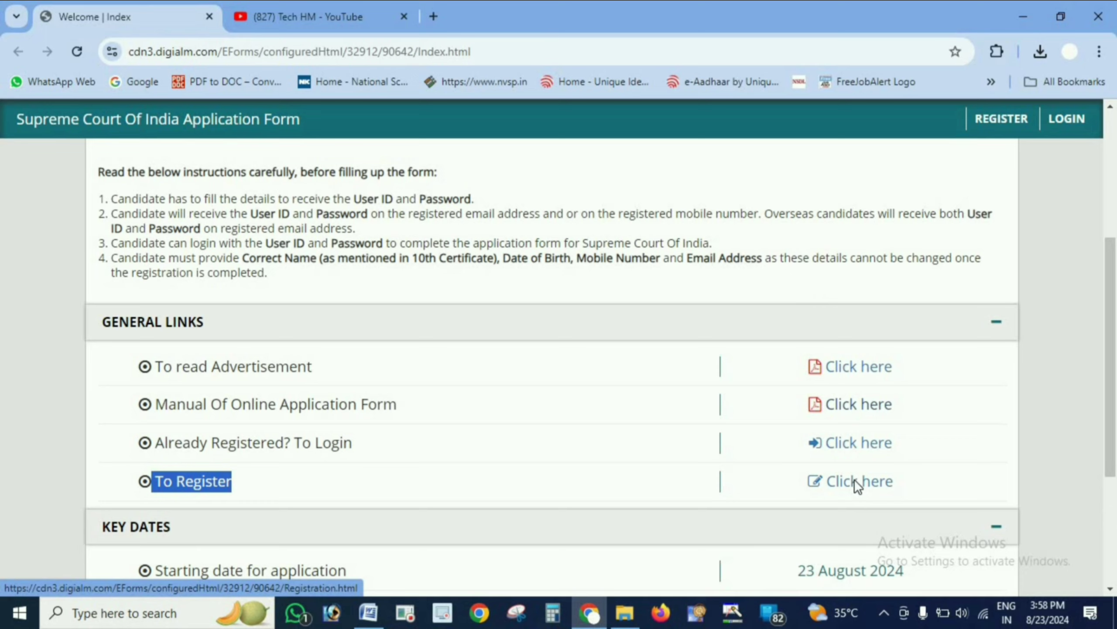
pyautogui.click(855, 479)
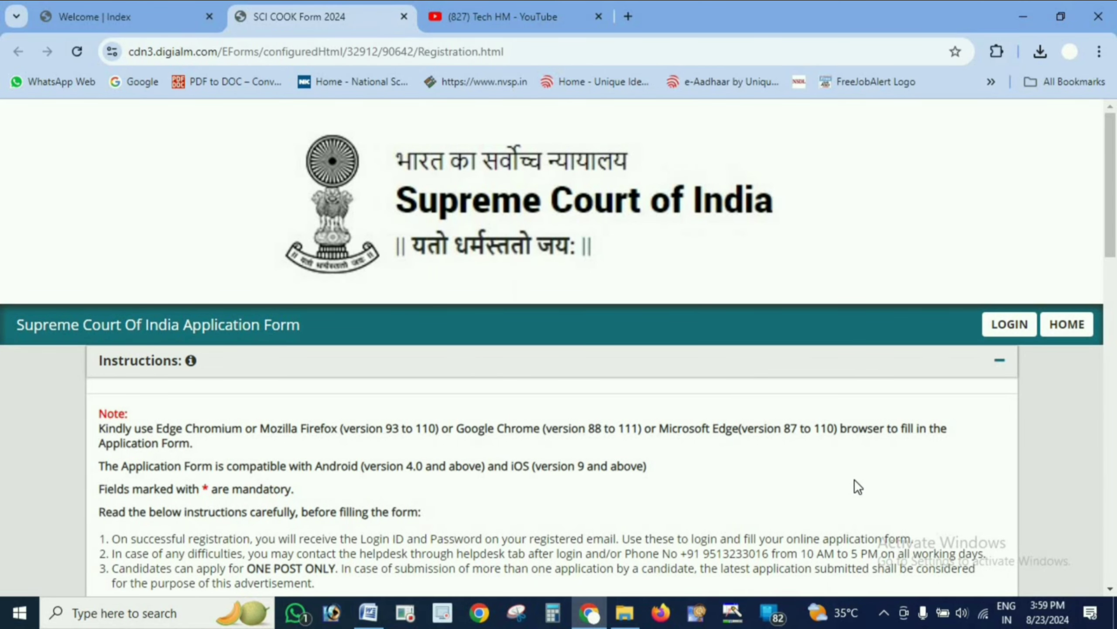
pyautogui.scroll(-5, 854, 478)
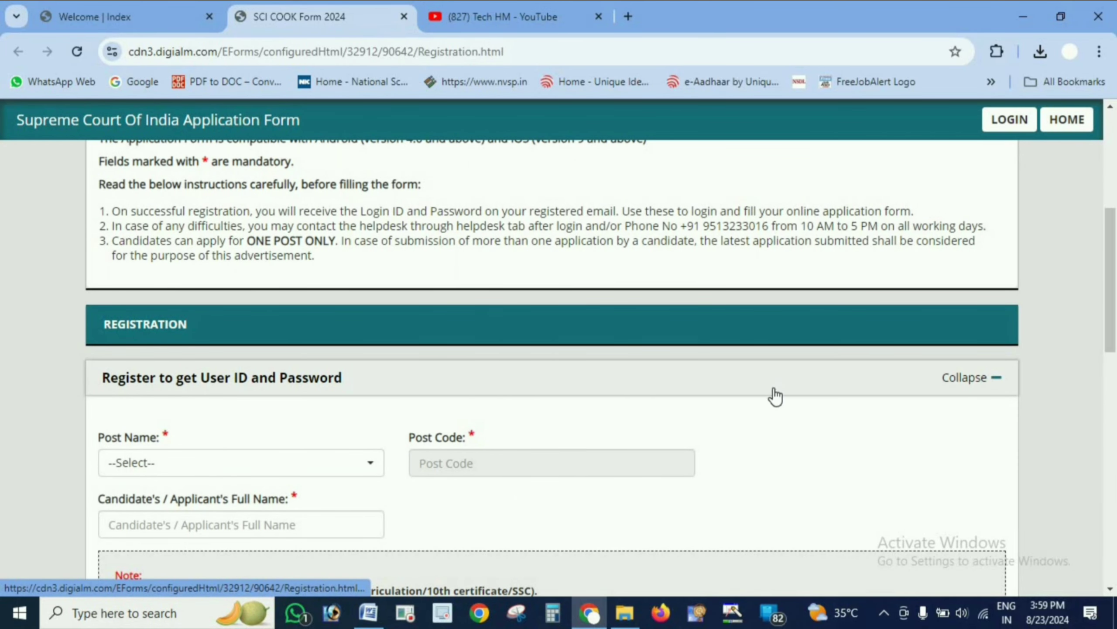
pyautogui.scroll(-2, 776, 397)
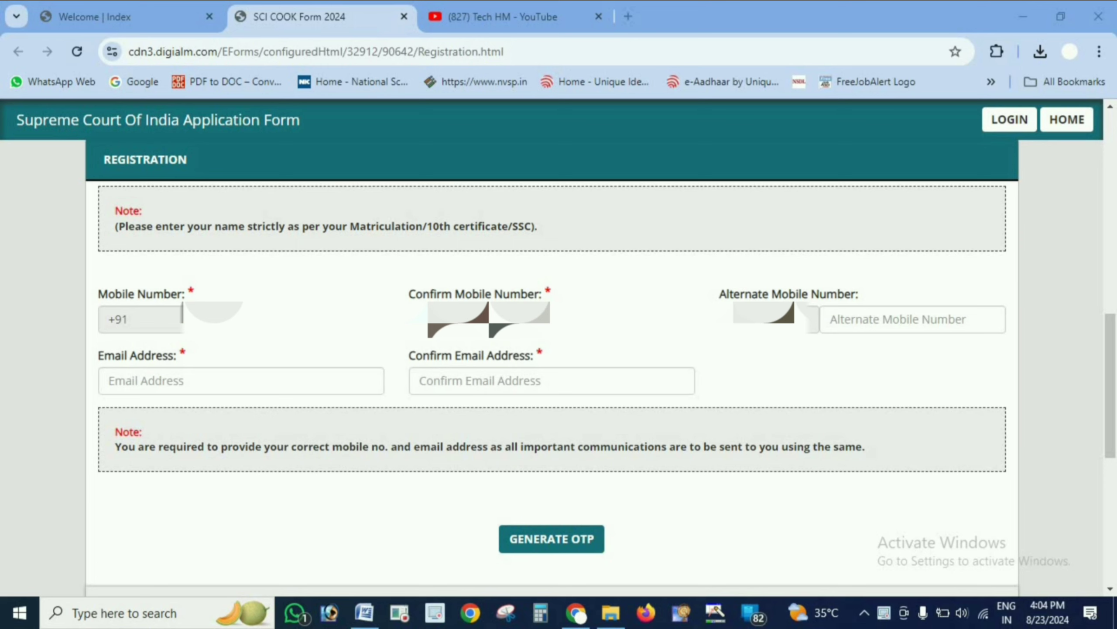
# - Fill in the email address and the confirm email address fields in the registration form
pyautogui.click(845, 322)
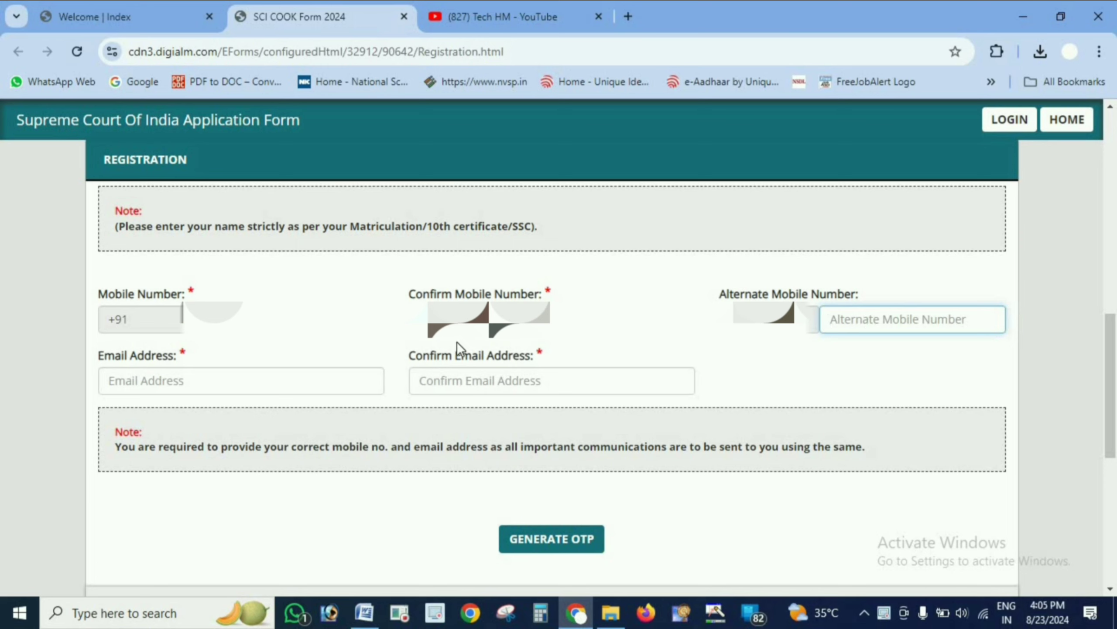
pyautogui.click(306, 377)
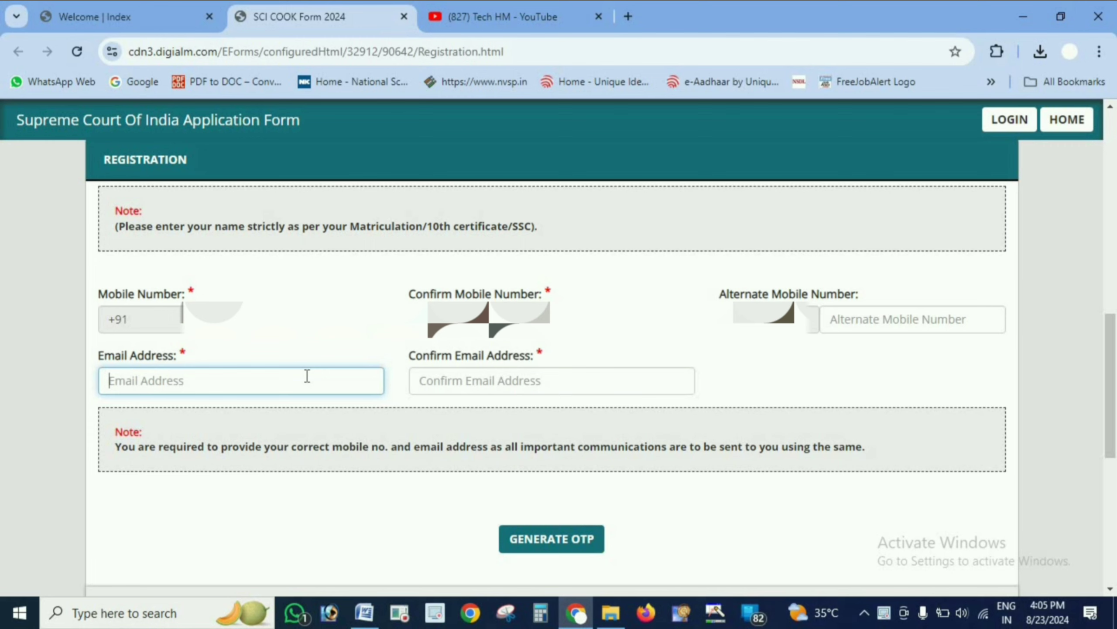
pyautogui.write('??????')
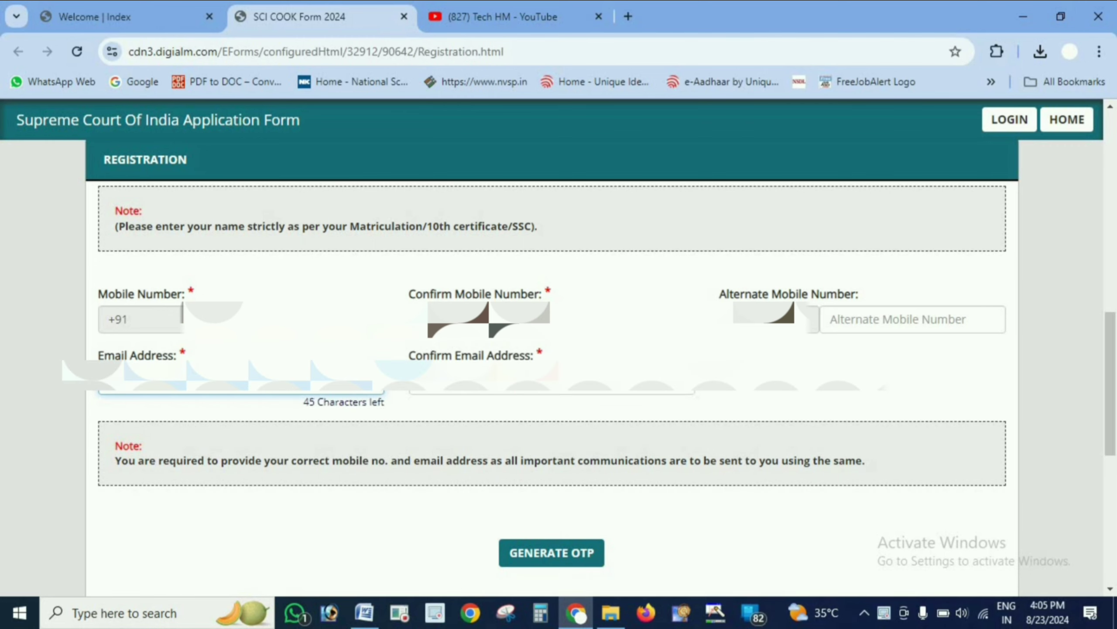
pyautogui.write('???????????')
pyautogui.press('Tab')
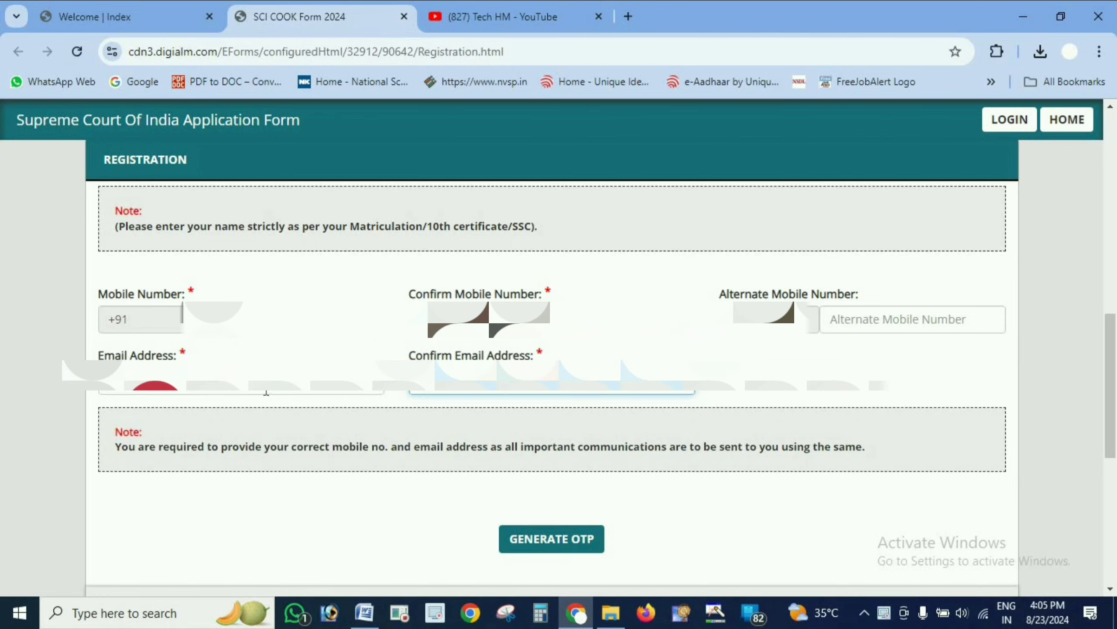
pyautogui.click(267, 394)
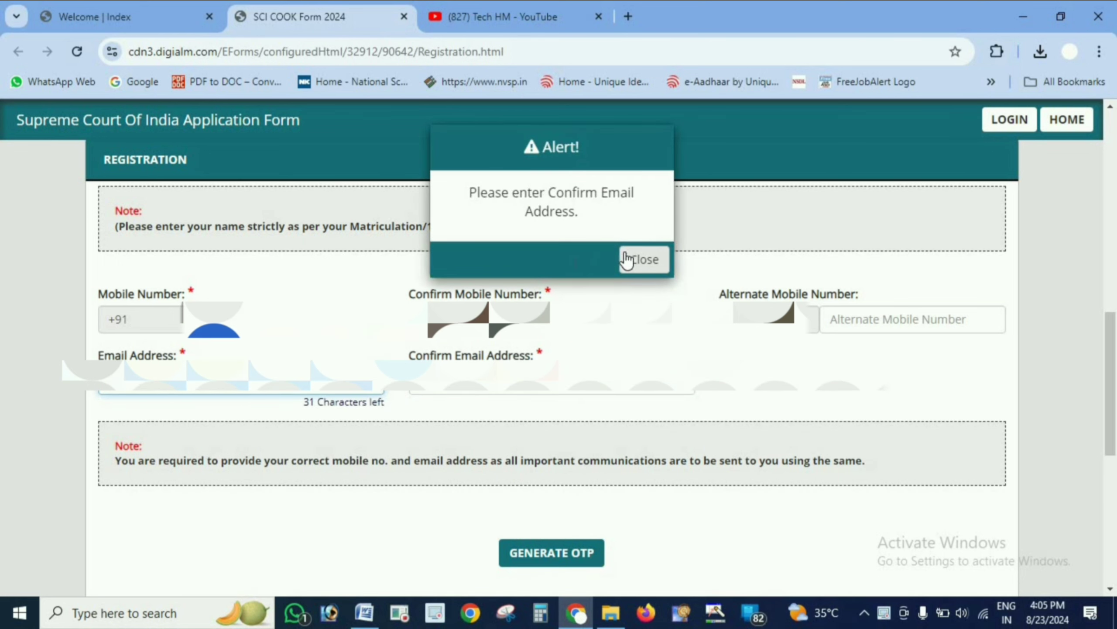
pyautogui.click(638, 259)
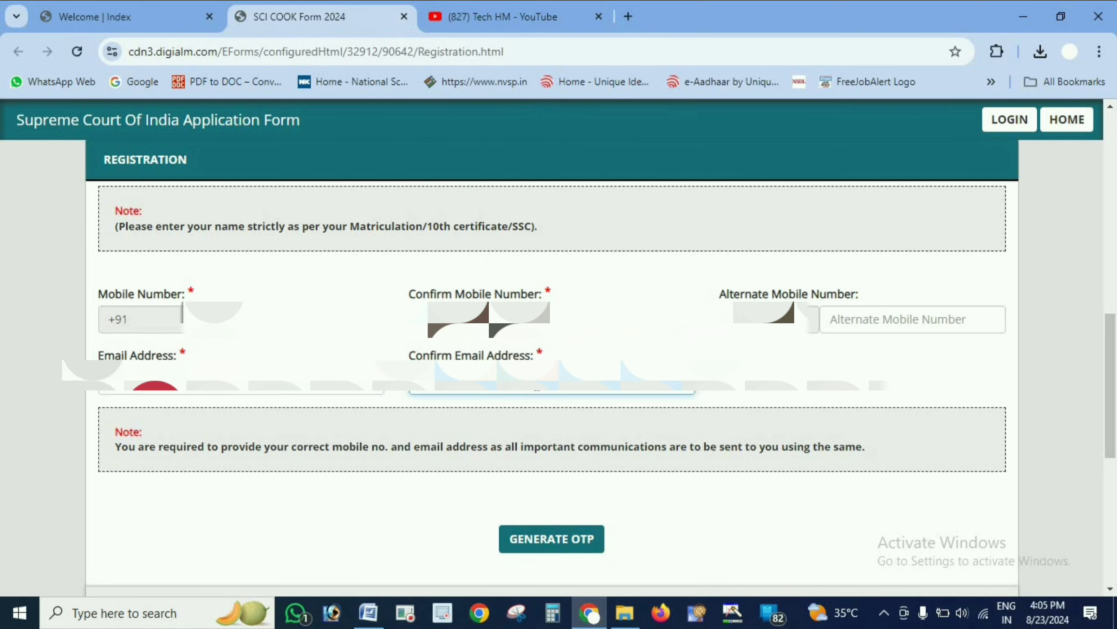
pyautogui.write('******')
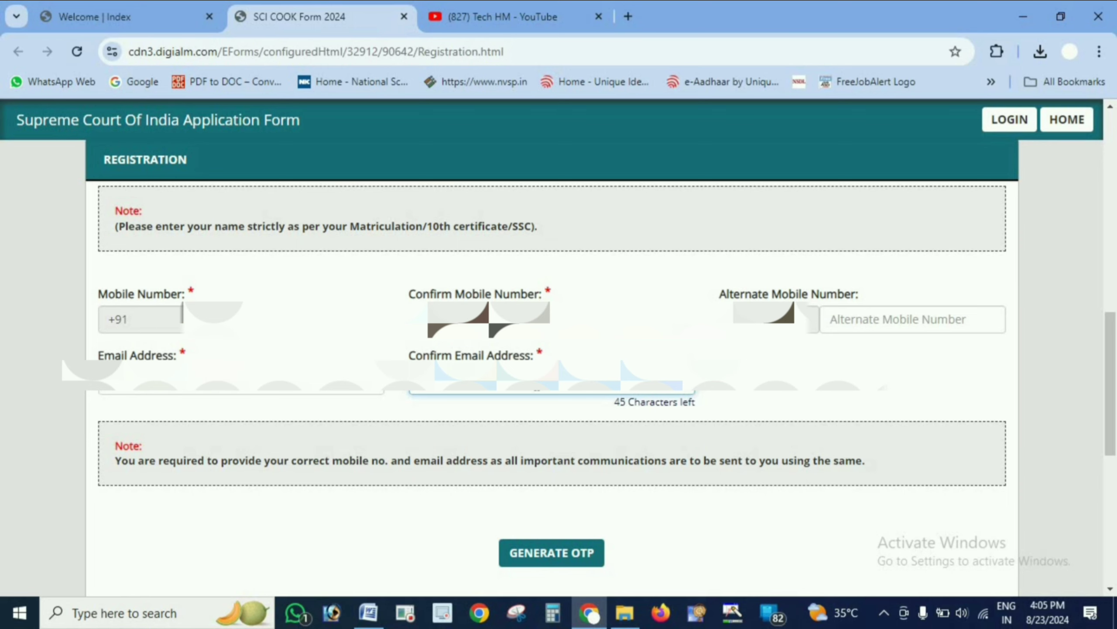
pyautogui.write('********')
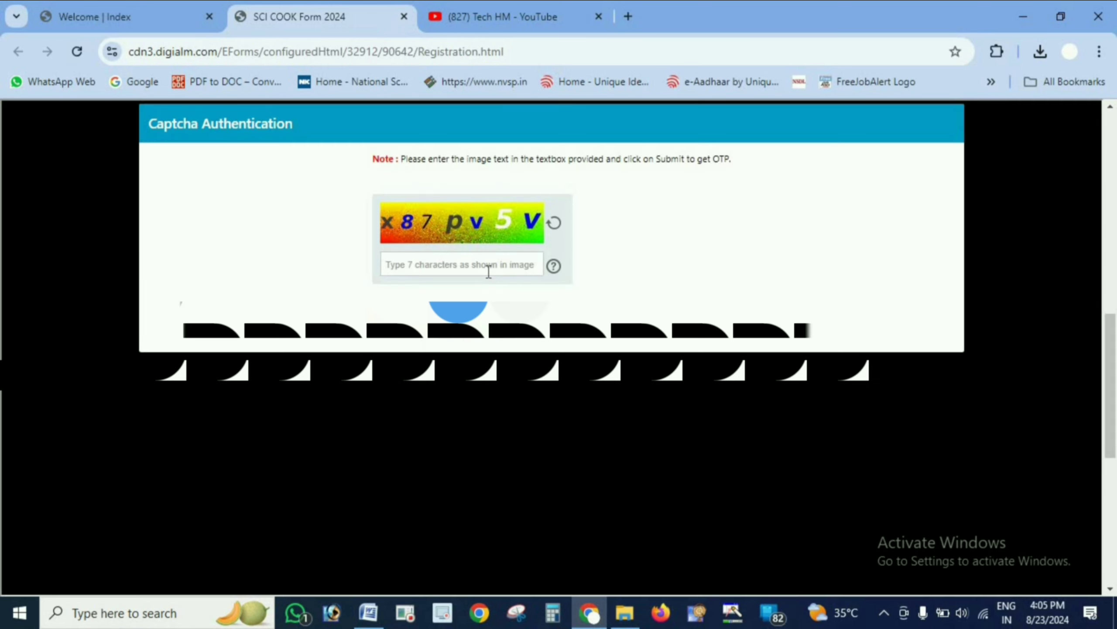
# - Enter the captcha x87pv5V and submit it to request the OTP, acknowledging the OTP message
pyautogui.click(488, 271)
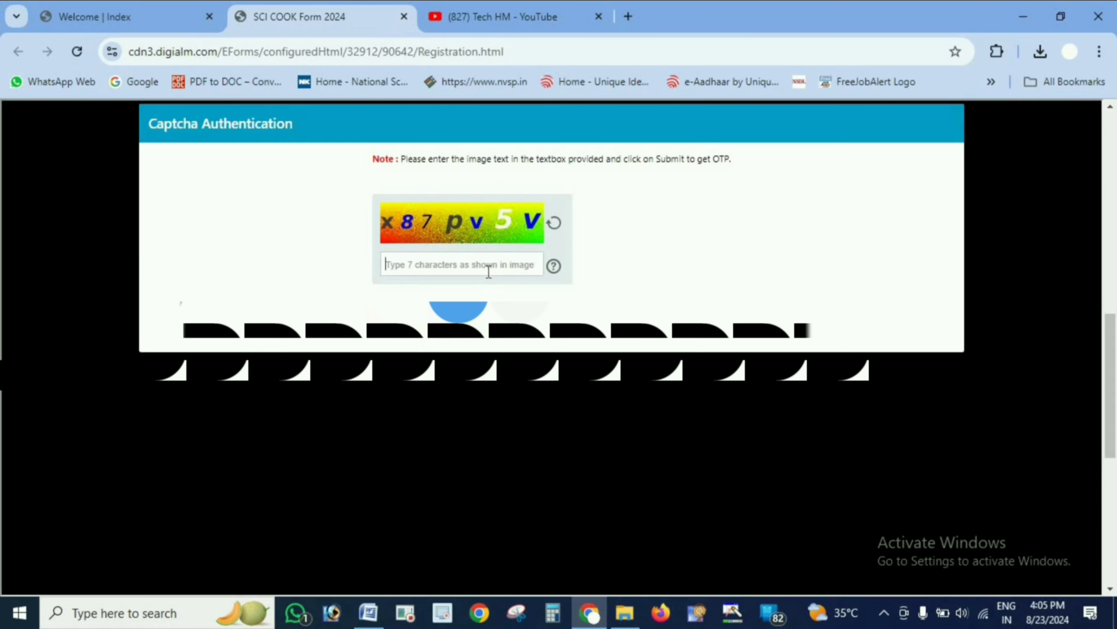
pyautogui.write('x')
pyautogui.press('BackSpace')
pyautogui.write('x87')
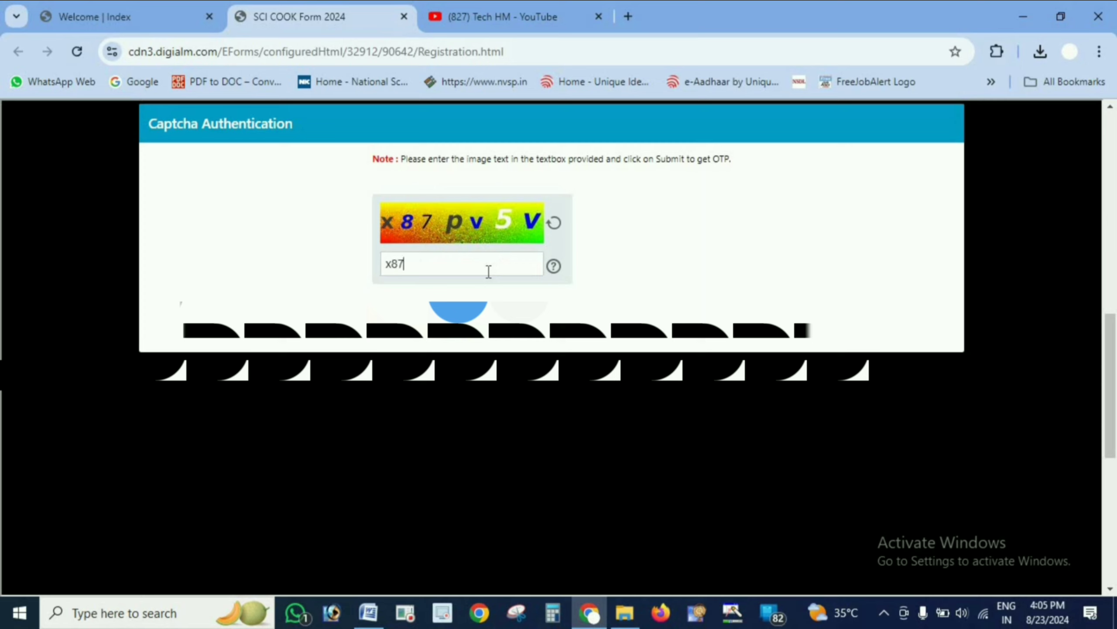
pyautogui.write('pv5V')
pyautogui.click(425, 338)
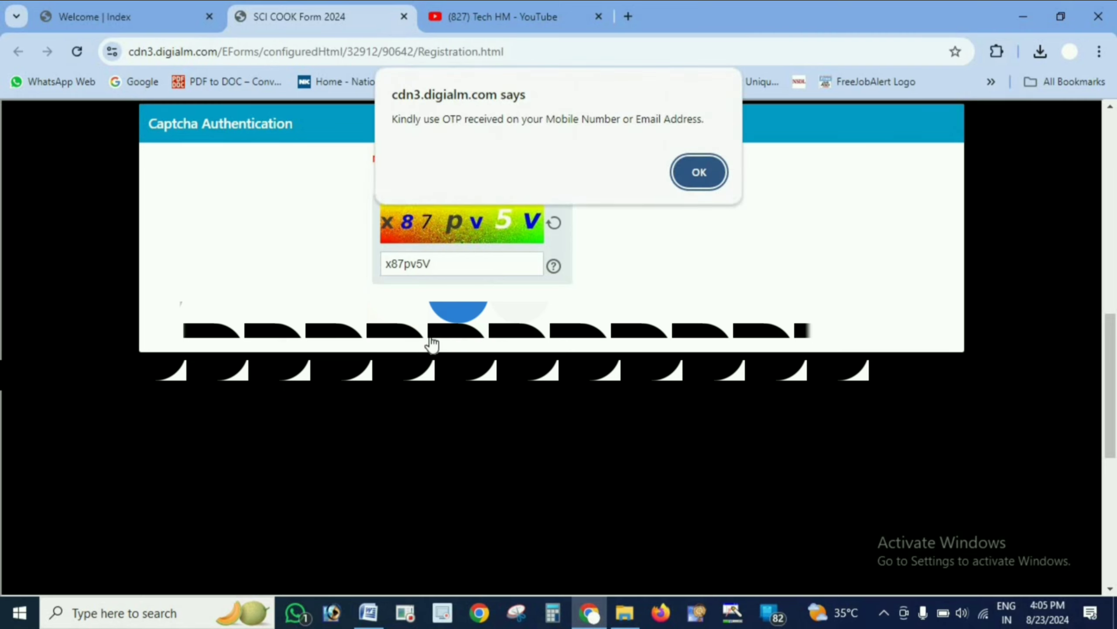
pyautogui.click(697, 172)
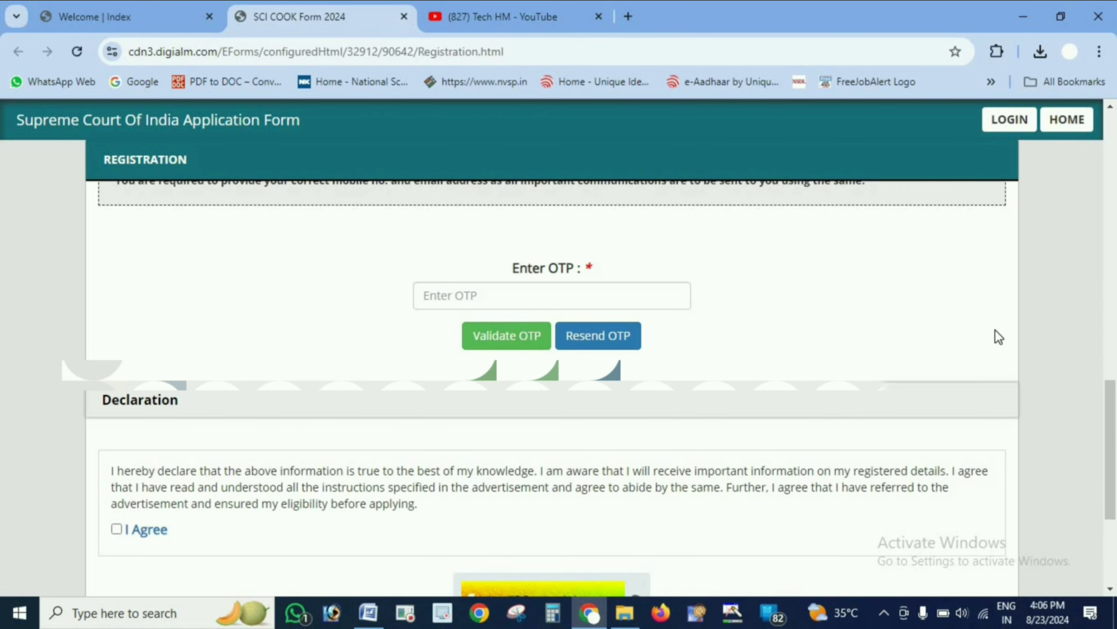
# - Enter the received OTP and validate it
pyautogui.moveTo(1115, 410); pyautogui.dragTo(1116, 404)
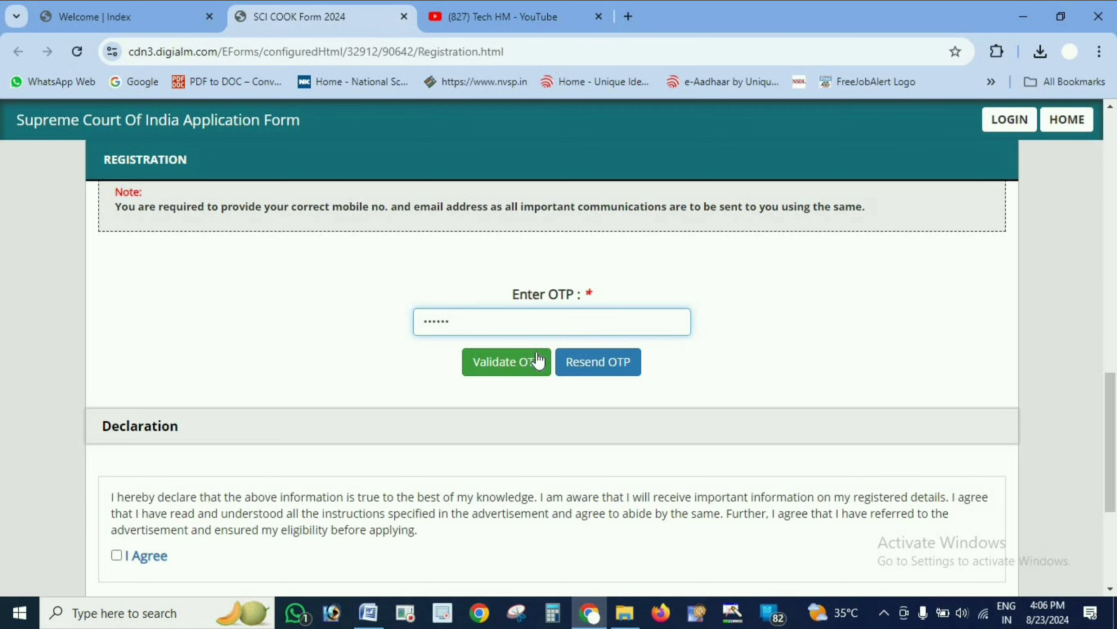
pyautogui.click(538, 360)
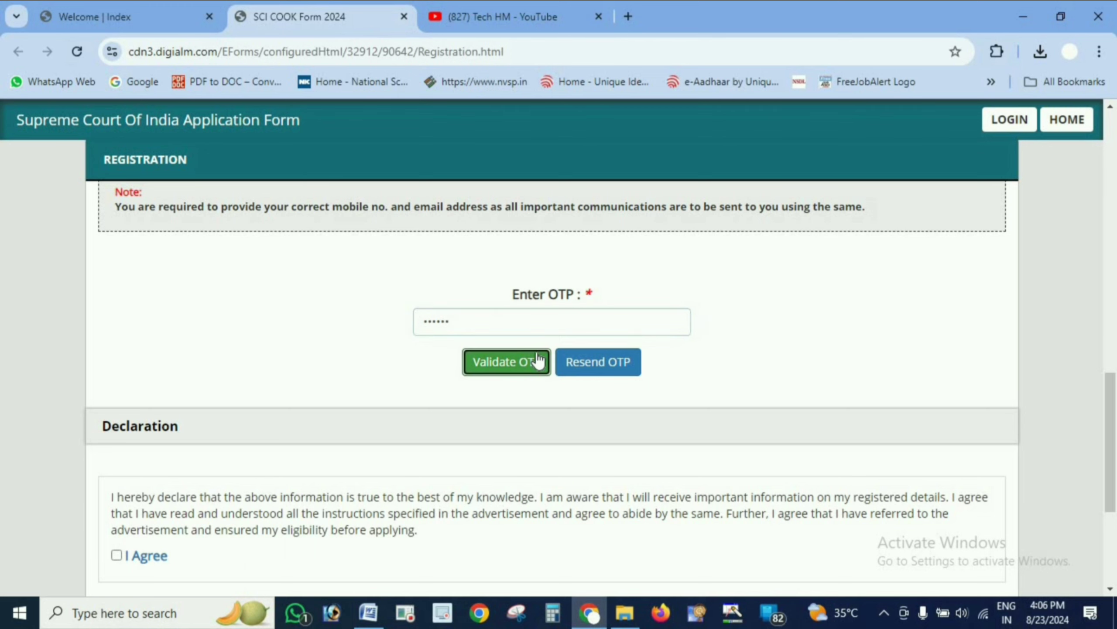
pyautogui.click(682, 157)
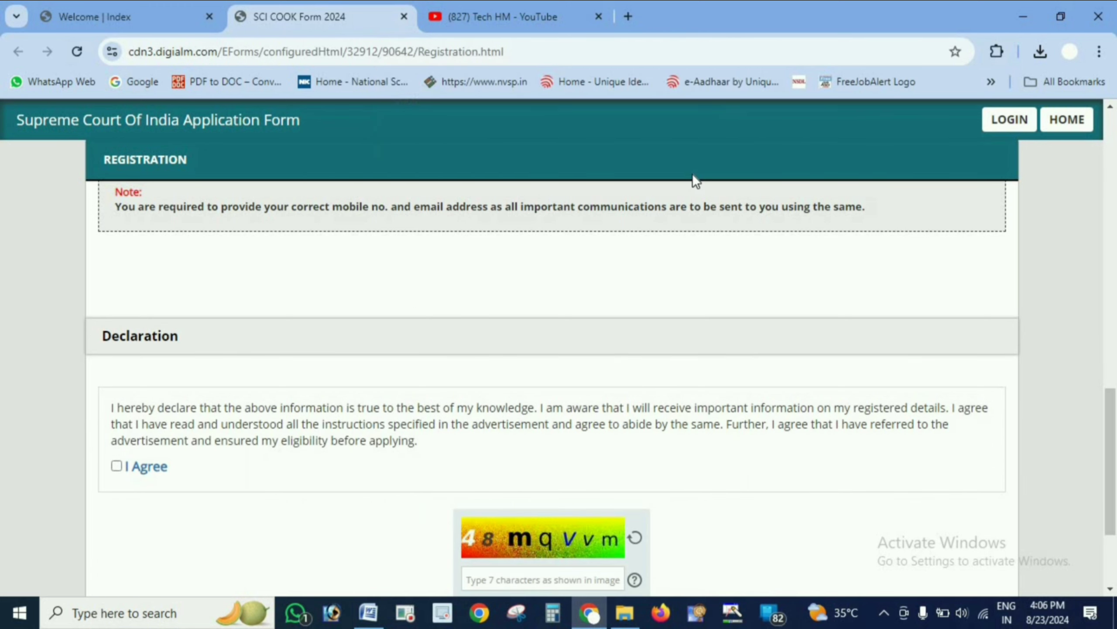
# - Accept the declaration, enter the captcha 48mqvvm, and reverify the registration details
pyautogui.scroll(-2, 692, 173)
pyautogui.click(117, 357)
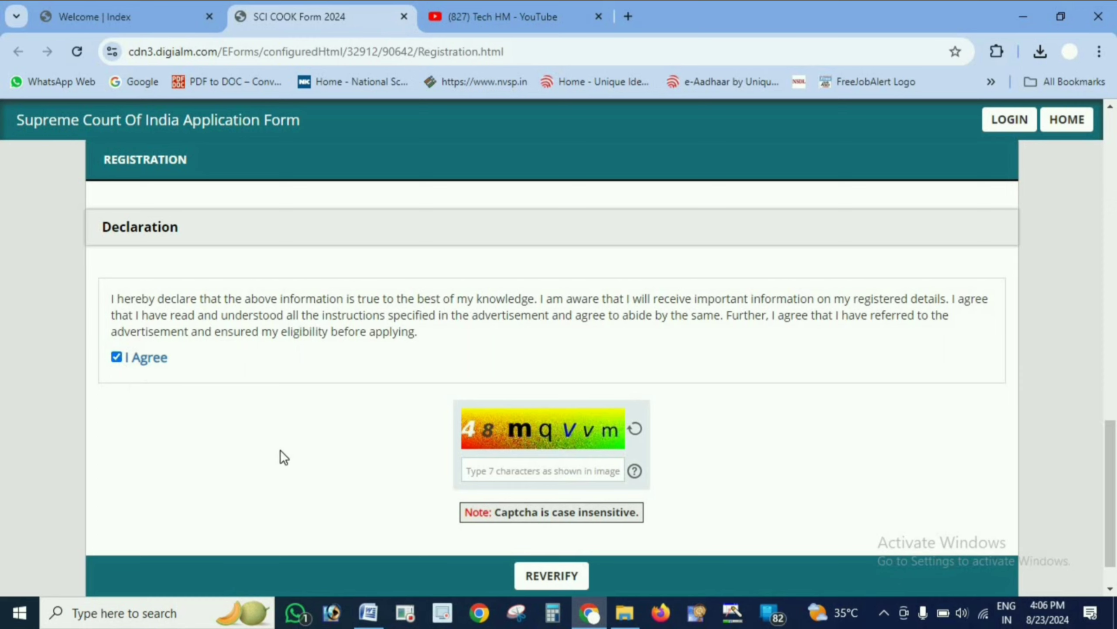
pyautogui.click(504, 473)
pyautogui.write('48')
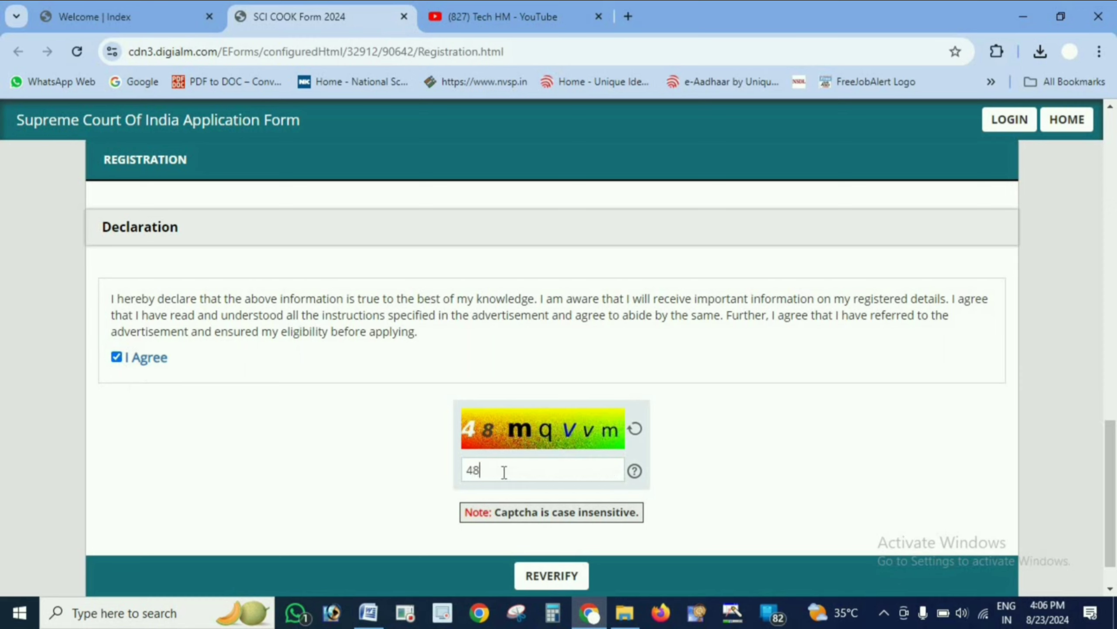
pyautogui.write('mqvvm')
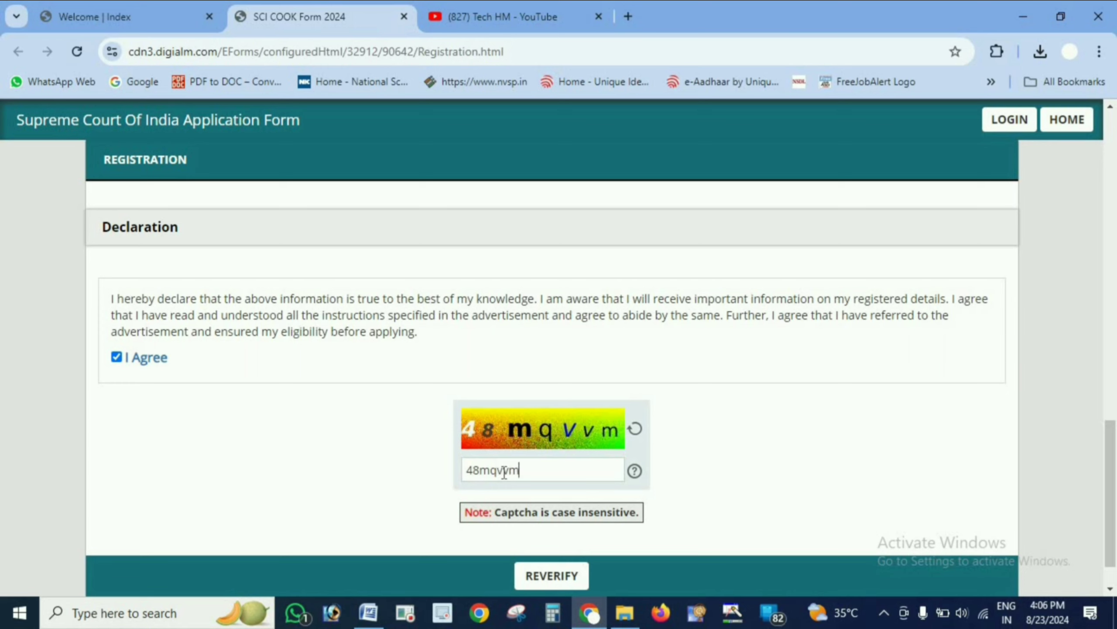
pyautogui.click(552, 576)
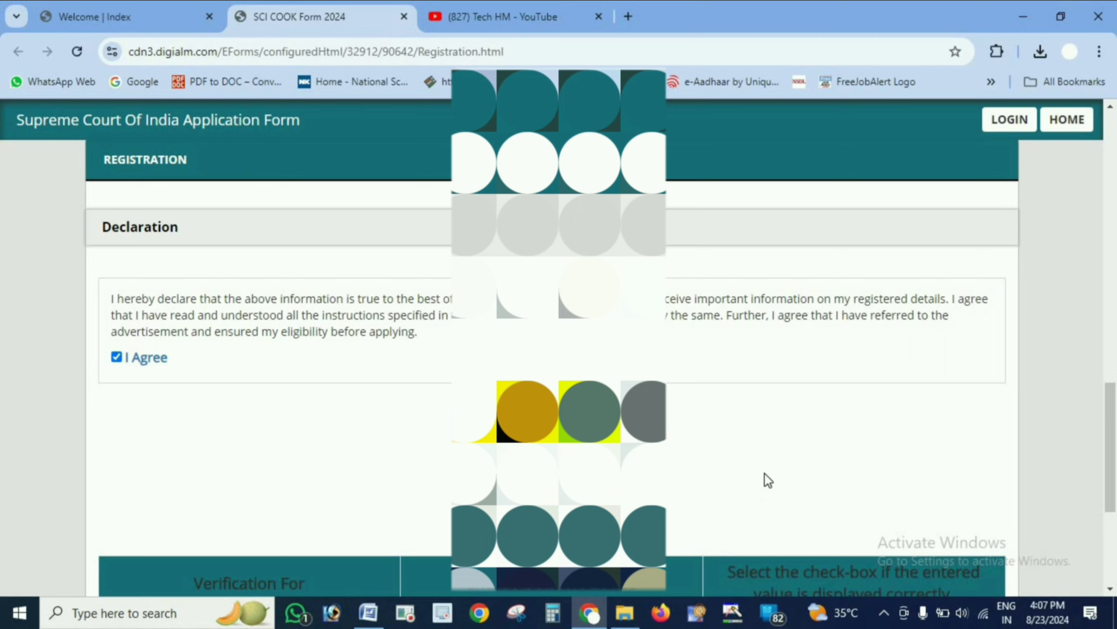
# - Tick the verification boxes for post name, full name, mobile number and email, submit, and accept the privacy notice
pyautogui.scroll(-3, 765, 472)
pyautogui.scroll(-3, 766, 472)
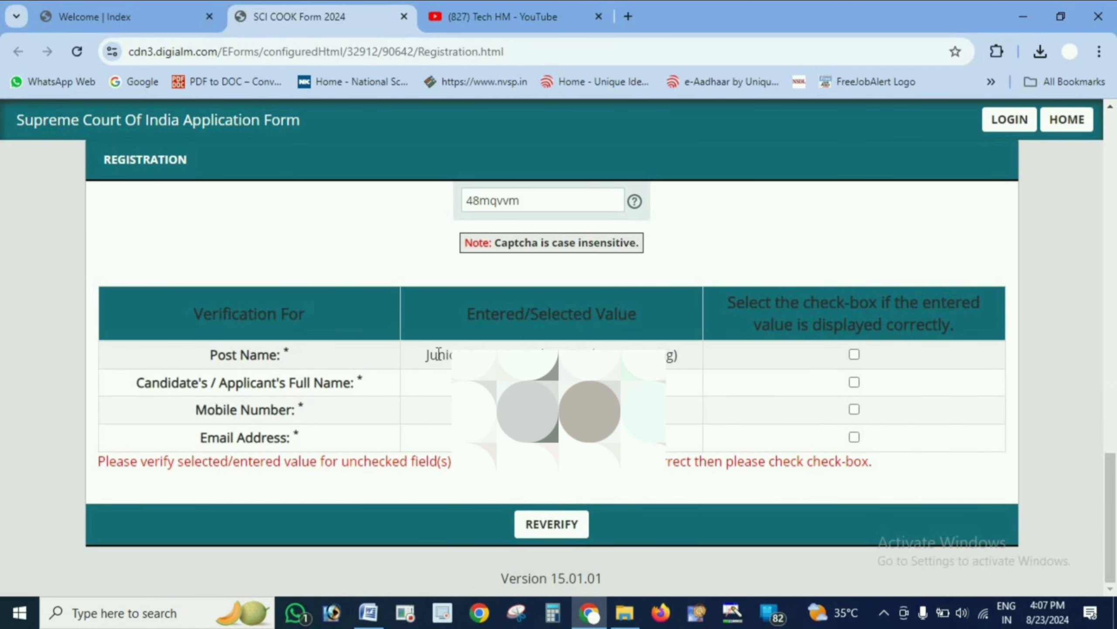
pyautogui.click(854, 356)
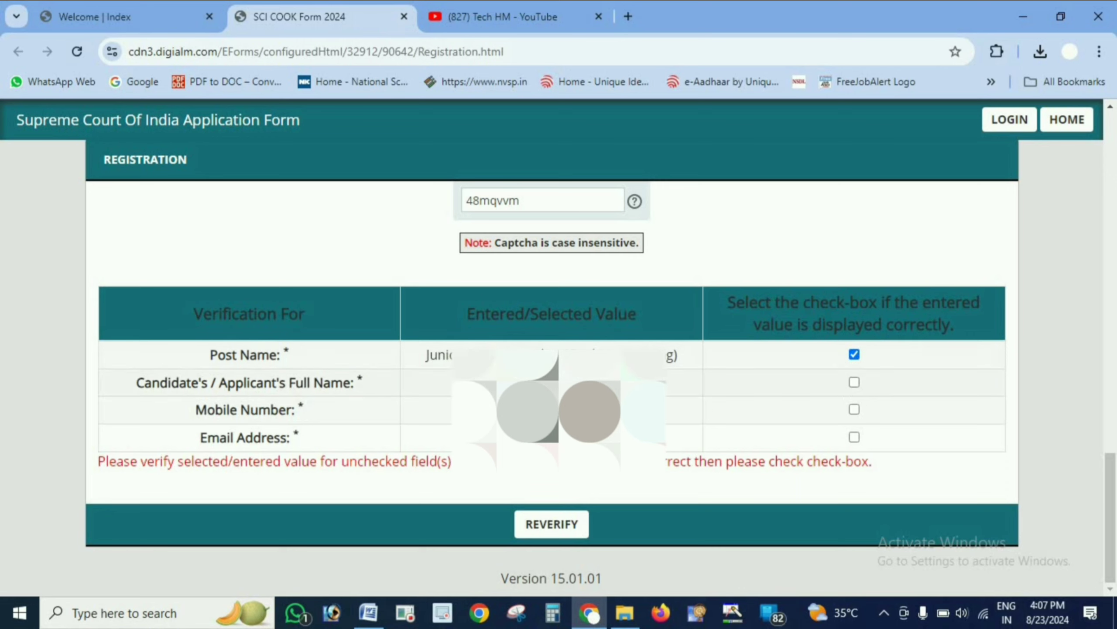
pyautogui.click(853, 383)
pyautogui.click(855, 410)
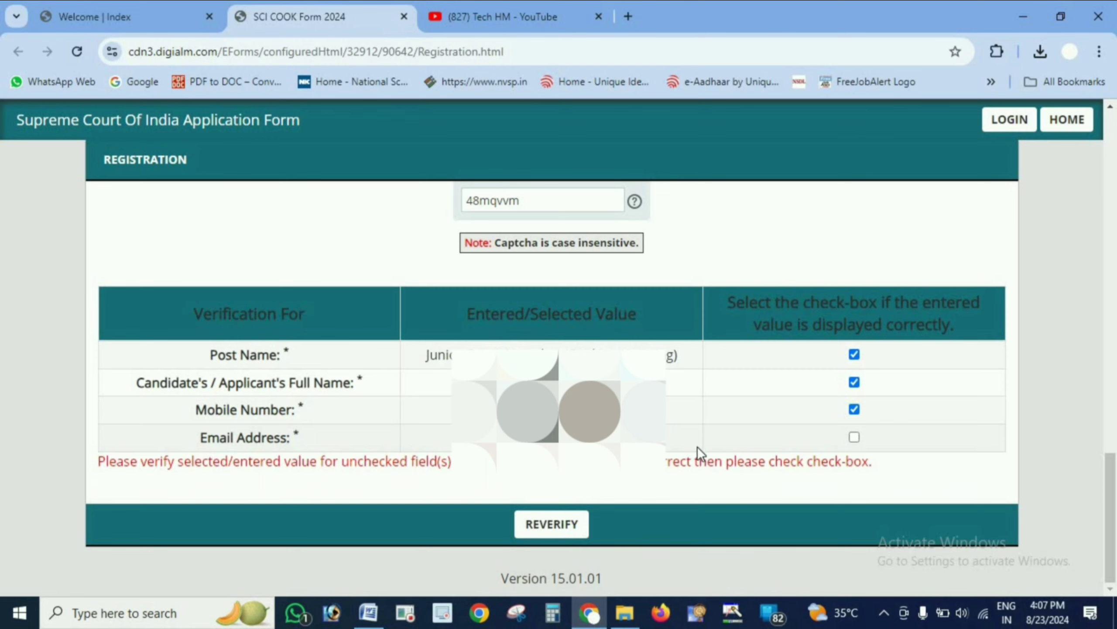
pyautogui.click(854, 436)
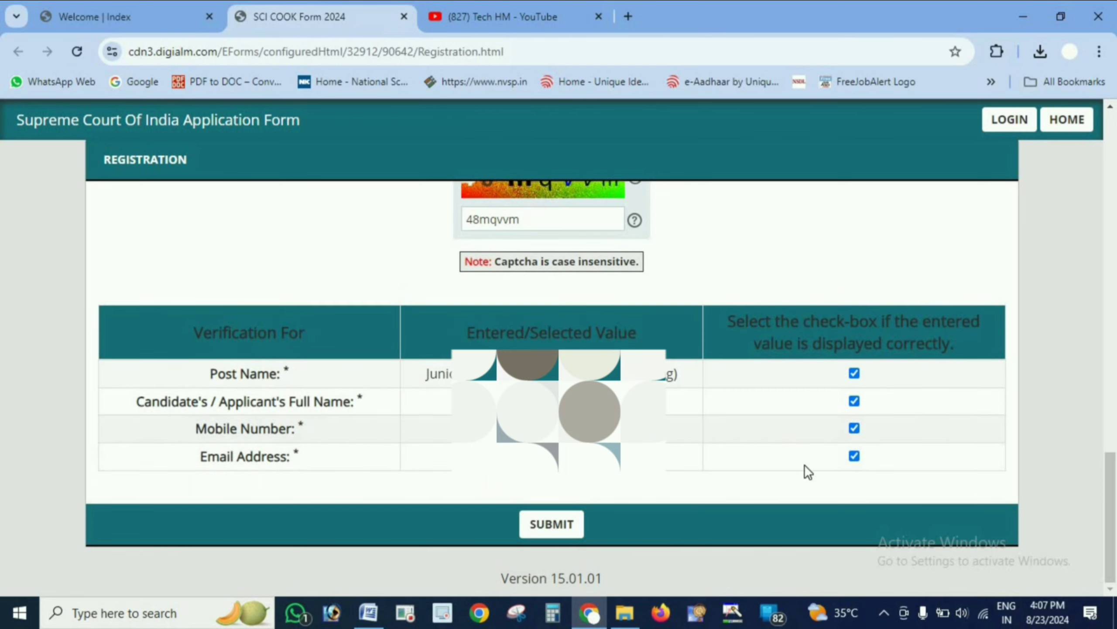
pyautogui.click(552, 524)
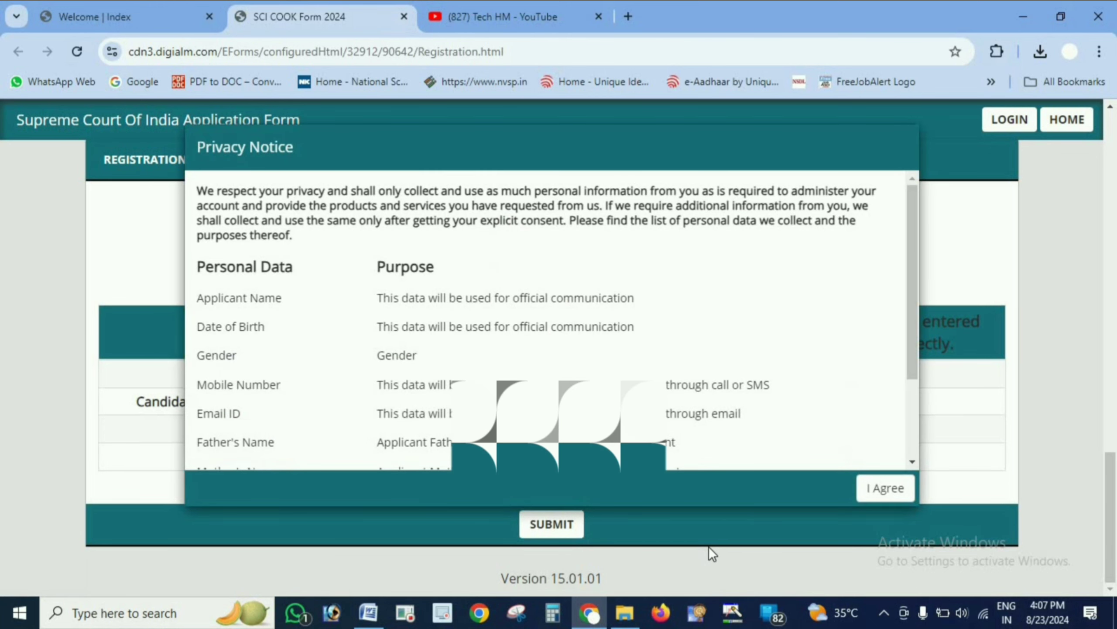
pyautogui.click(885, 488)
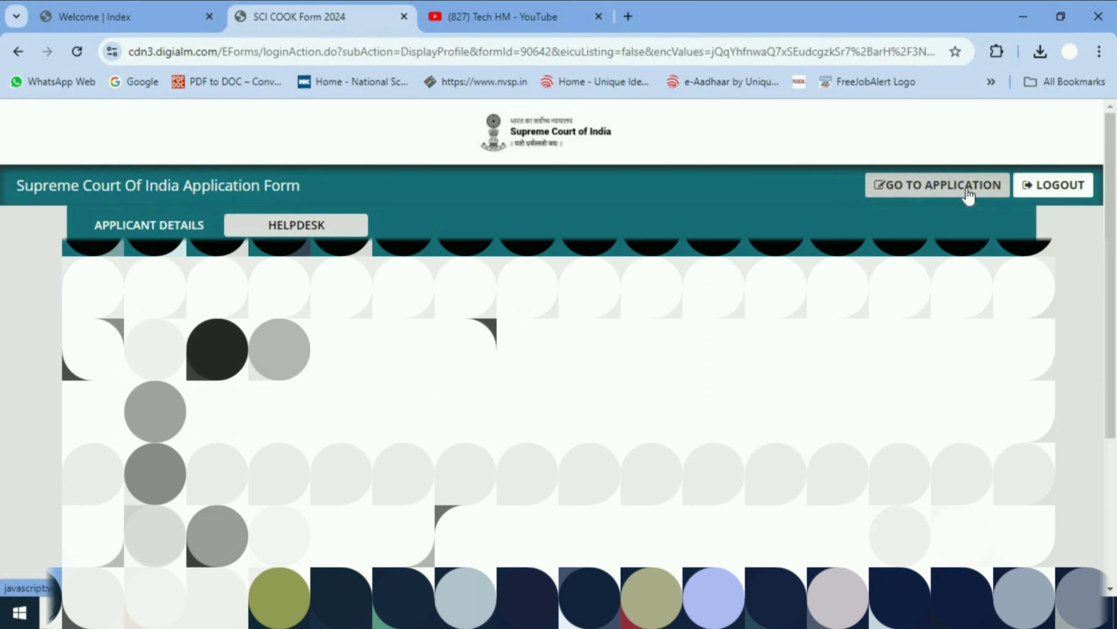
pyautogui.click(941, 189)
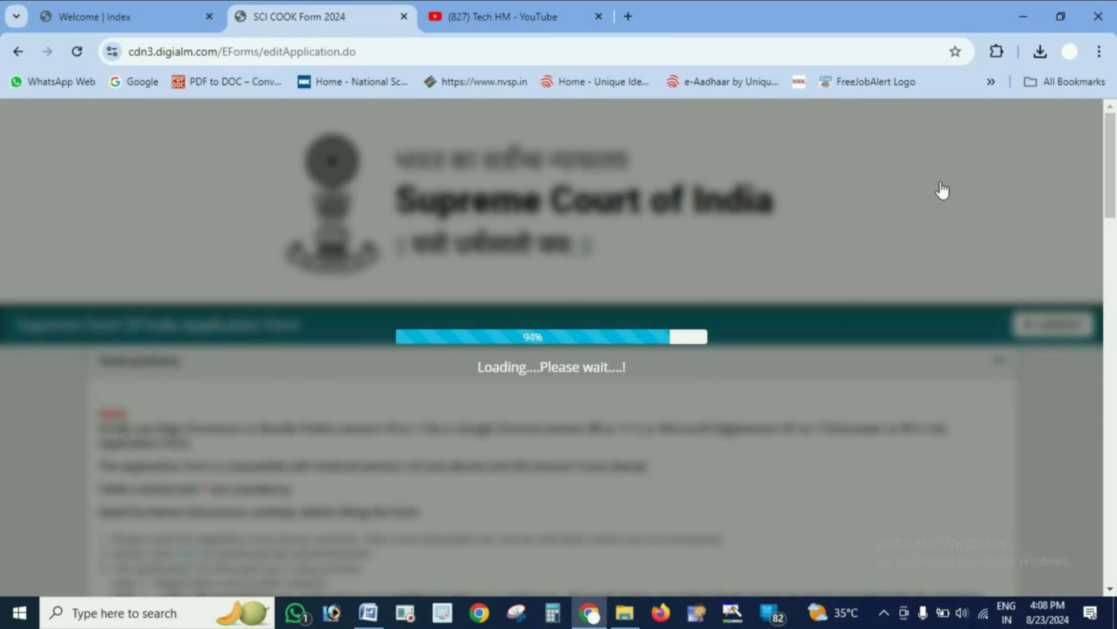
pyautogui.scroll(-5, 929, 305)
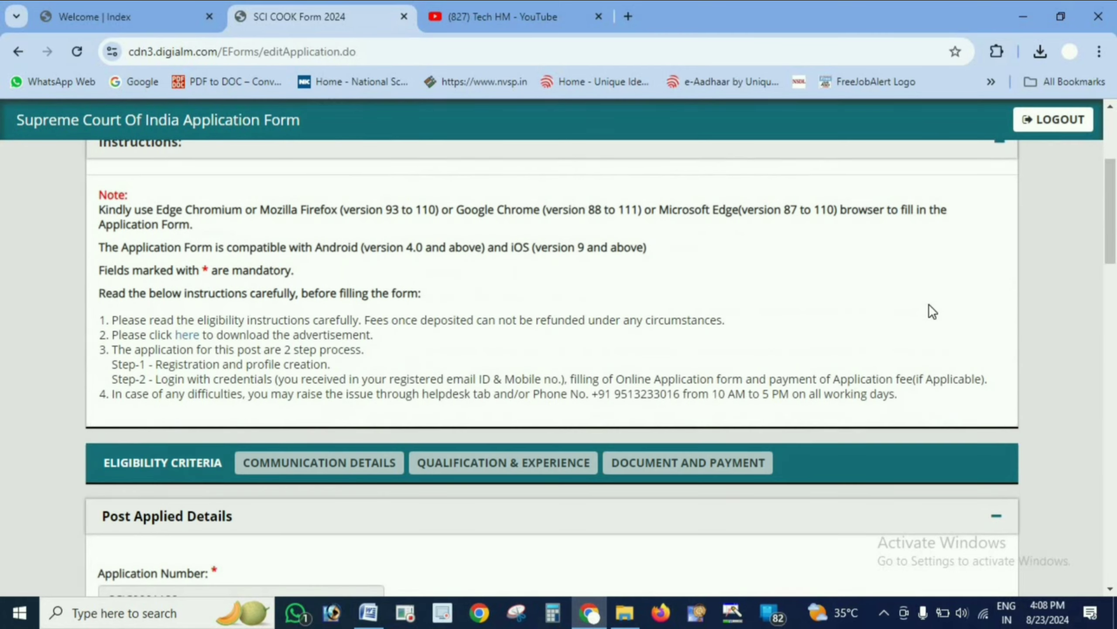
pyautogui.scroll(-7, 929, 304)
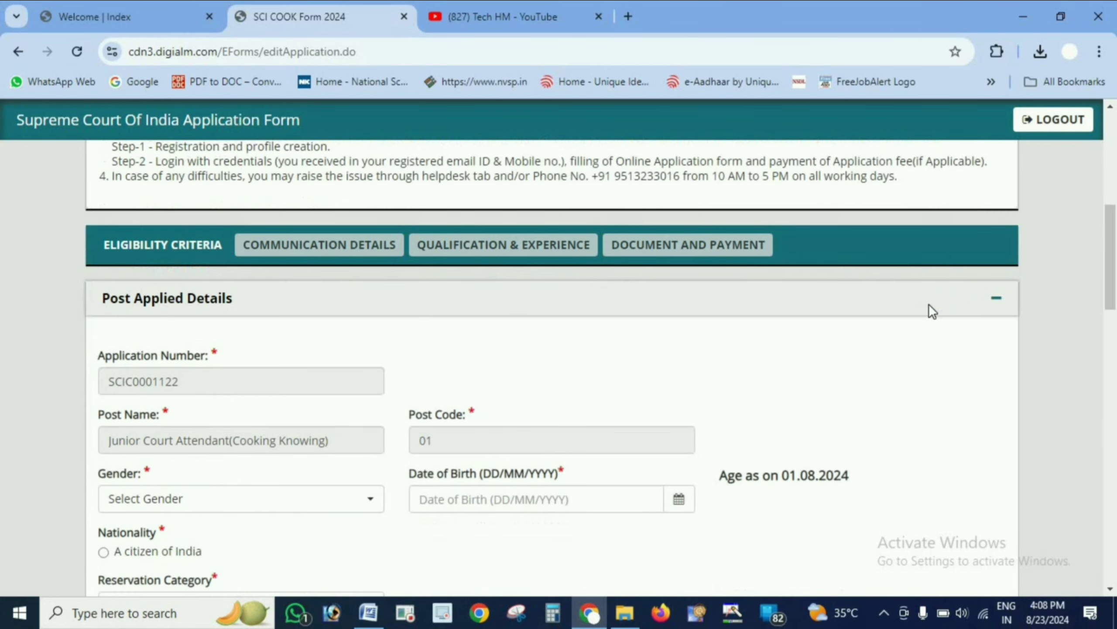
pyautogui.scroll(3, 929, 304)
pyautogui.click(310, 502)
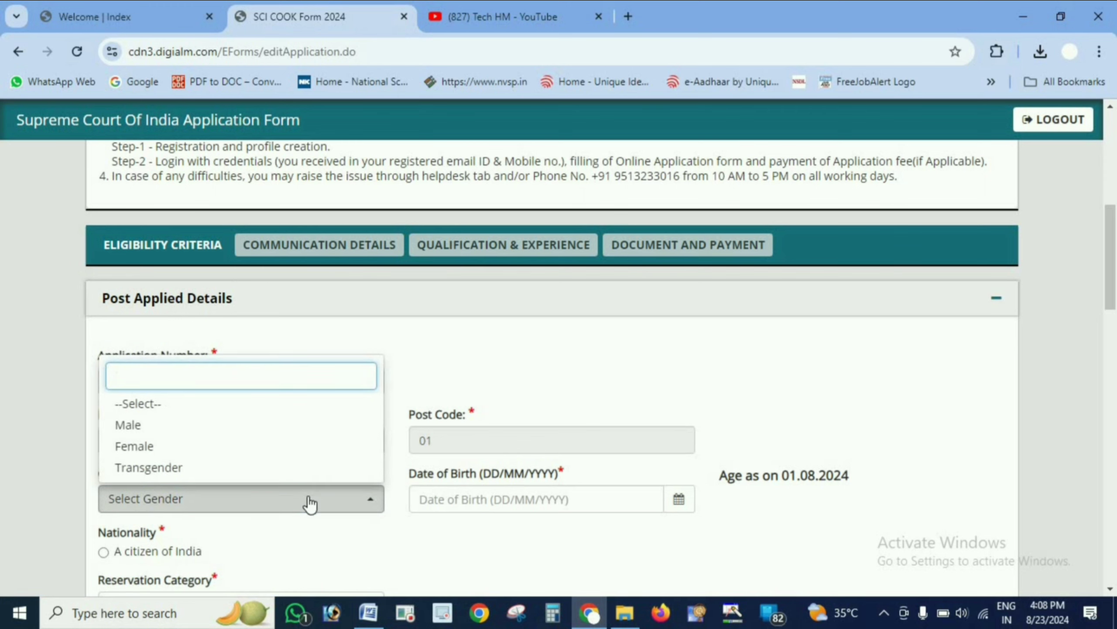
pyautogui.click(279, 426)
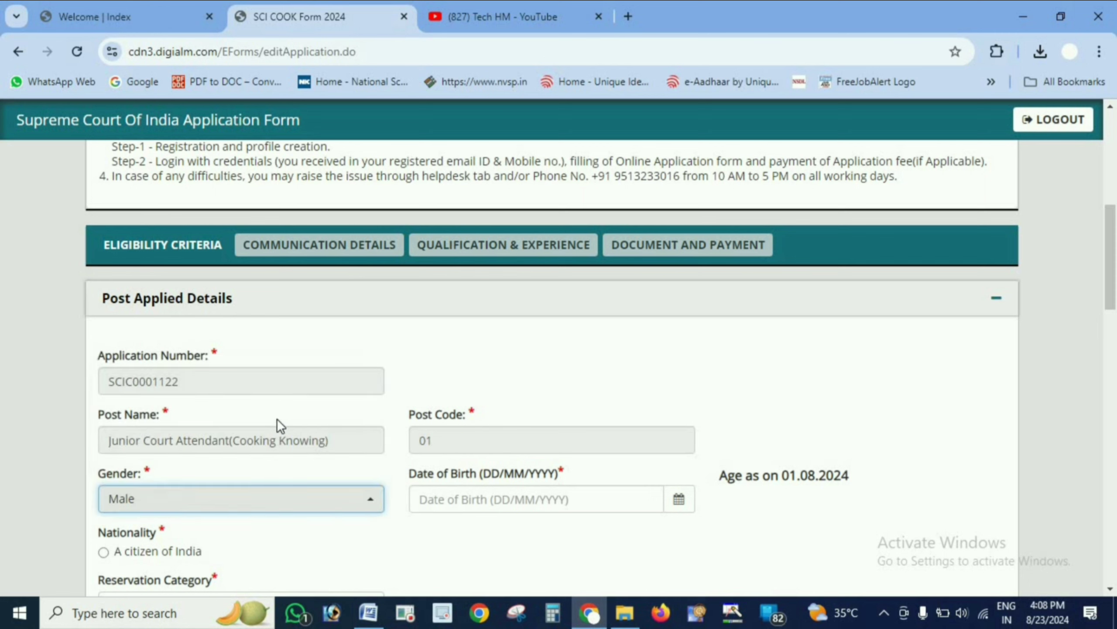
pyautogui.click(679, 499)
pyautogui.click(462, 293)
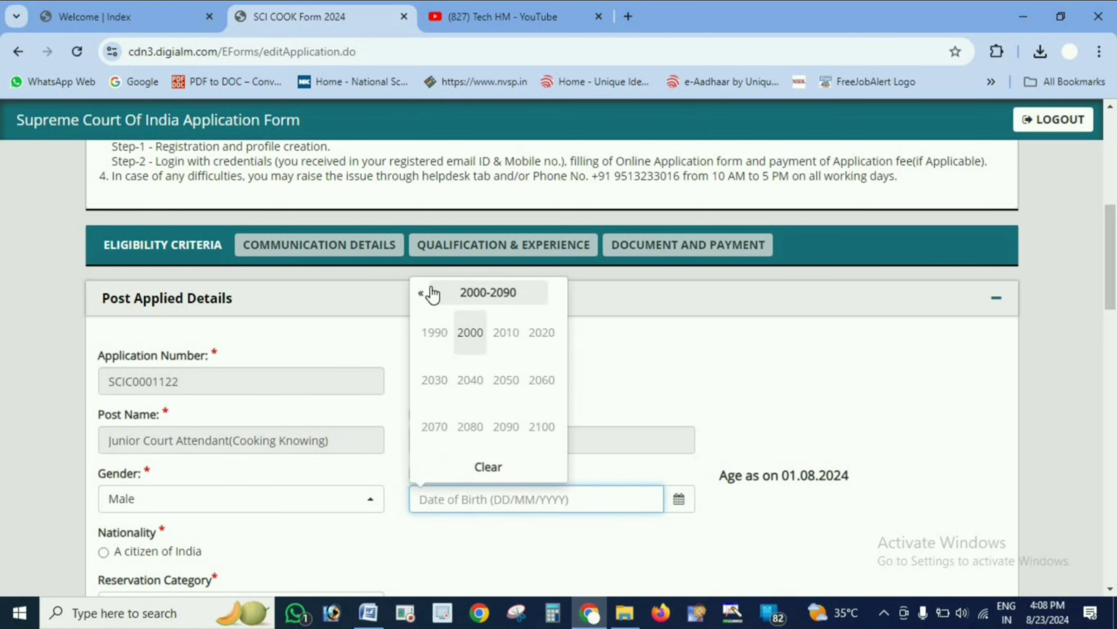
pyautogui.click(423, 293)
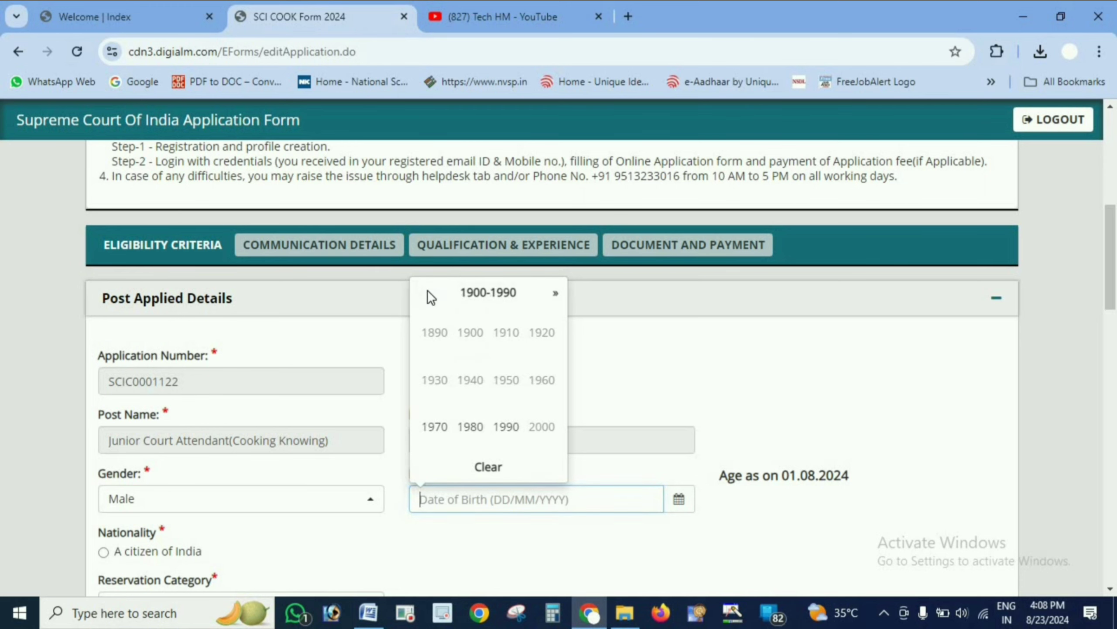
pyautogui.click(553, 295)
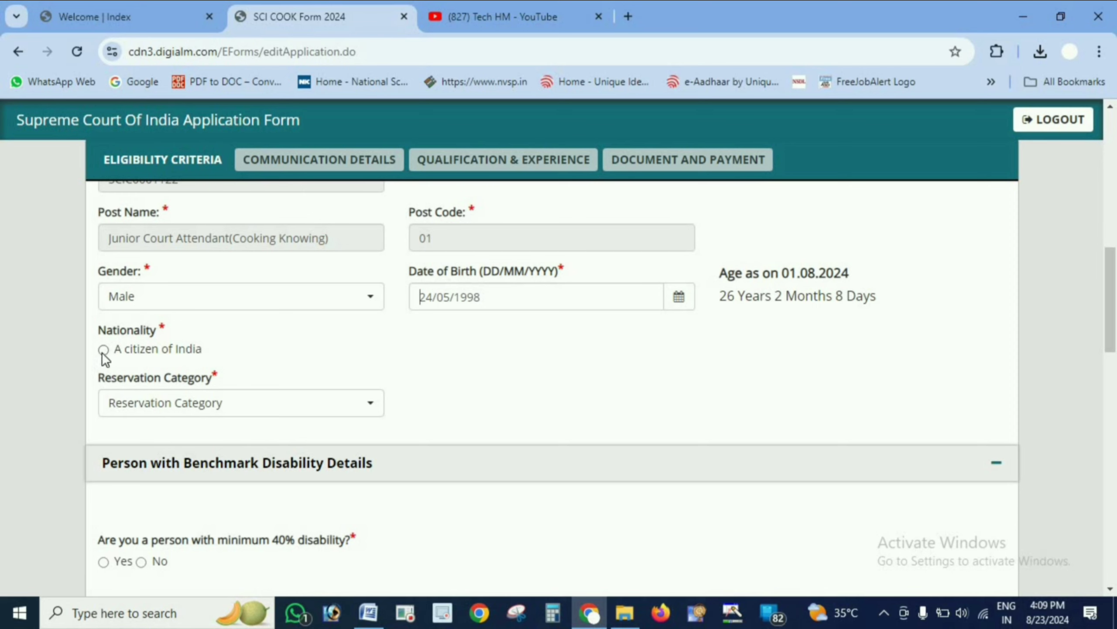
# - Mark nationality as a citizen of India and set the reservation category to UR
pyautogui.click(316, 412)
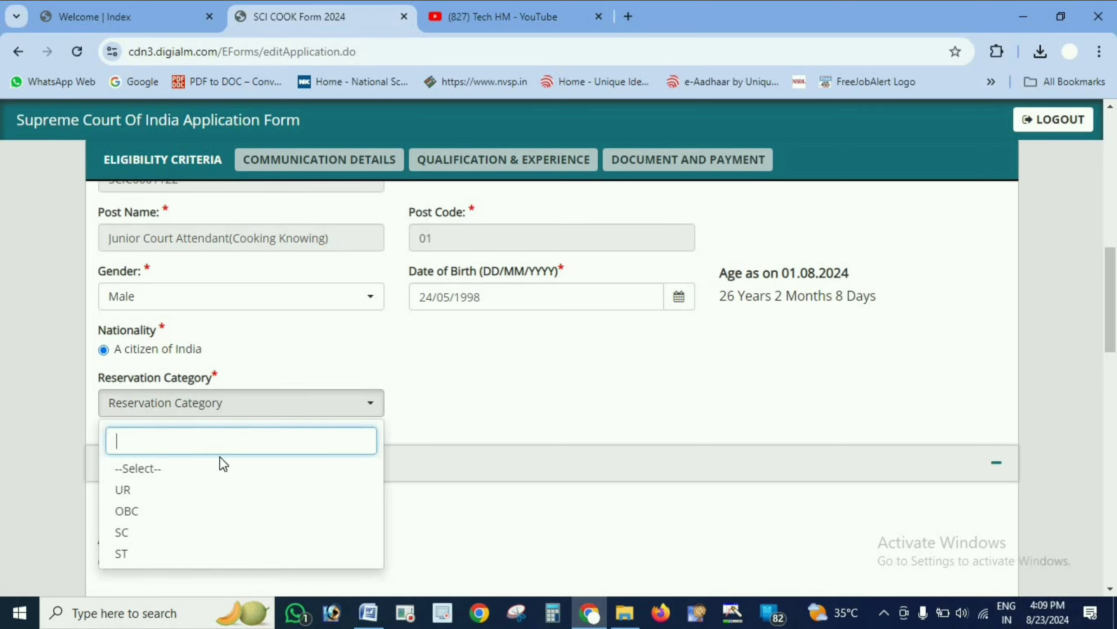
pyautogui.click(175, 490)
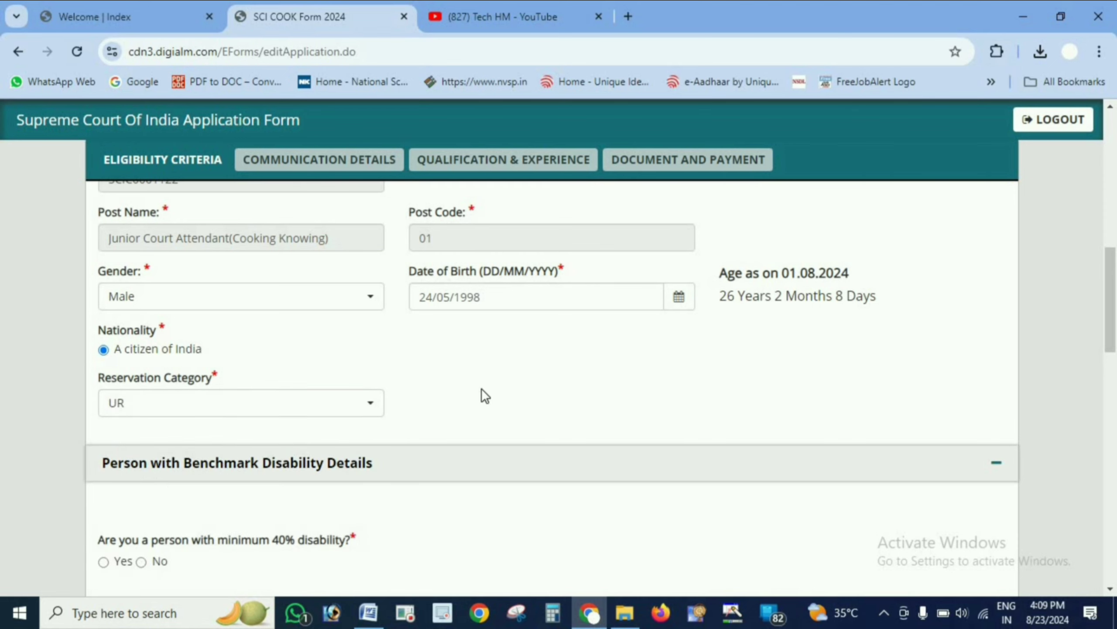
# - Answer No to the 40% disability, ex-serviceman and freedom fighter dependent questions
pyautogui.scroll(-9, 539, 384)
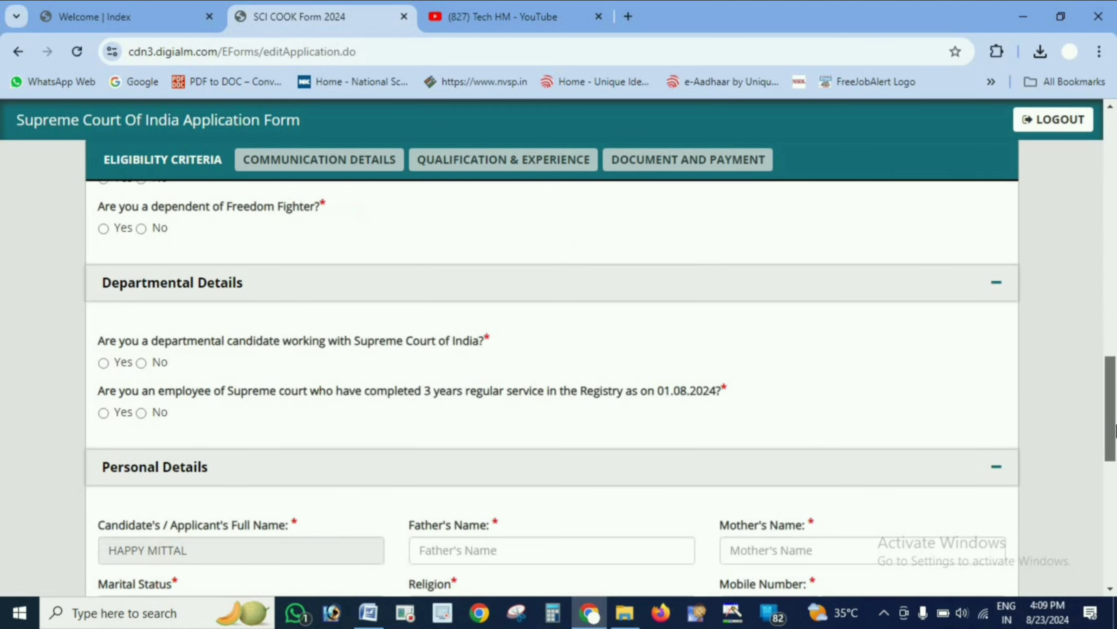
pyautogui.scroll(4, 298, 491)
pyautogui.scroll(3, 301, 499)
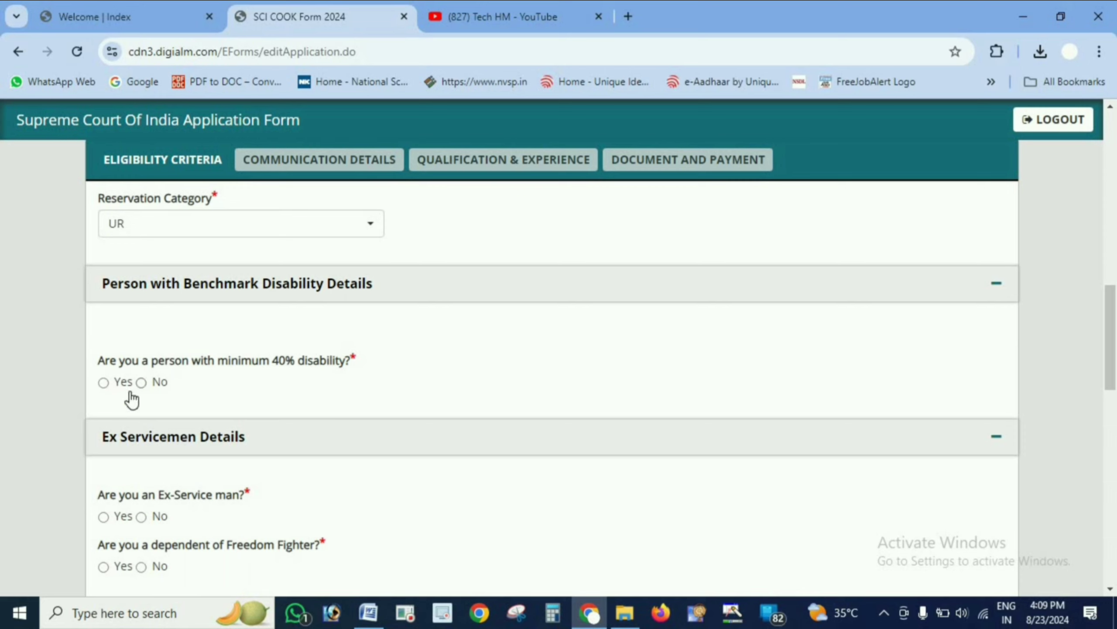
pyautogui.click(142, 381)
pyautogui.scroll(-5, 393, 366)
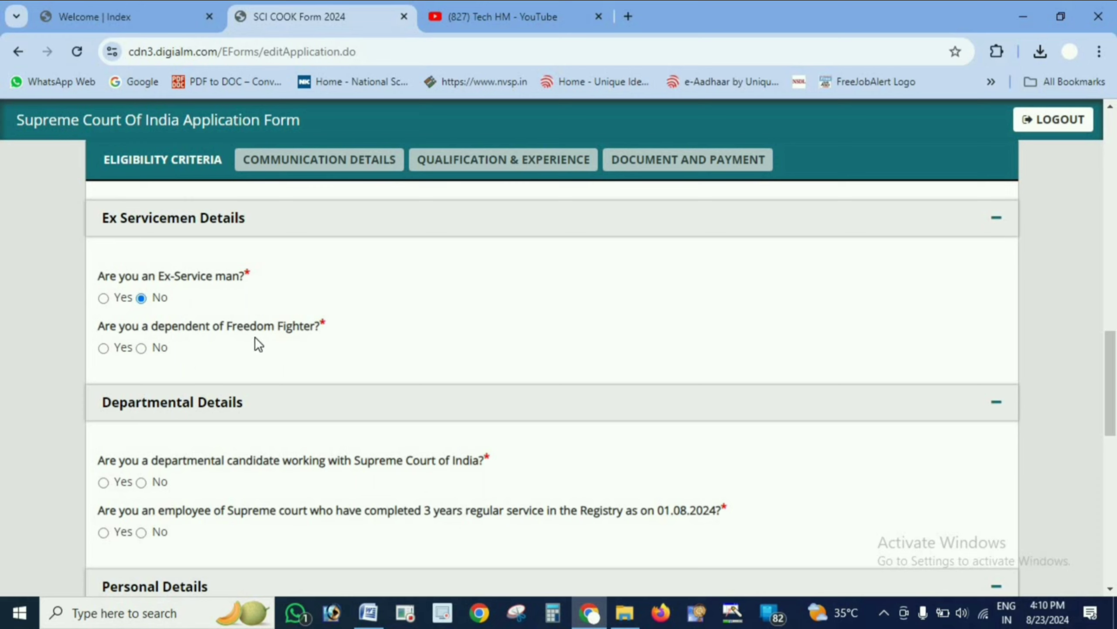
pyautogui.moveTo(224, 326); pyautogui.dragTo(314, 327)
pyautogui.click(223, 357)
pyautogui.scroll(-2, 501, 436)
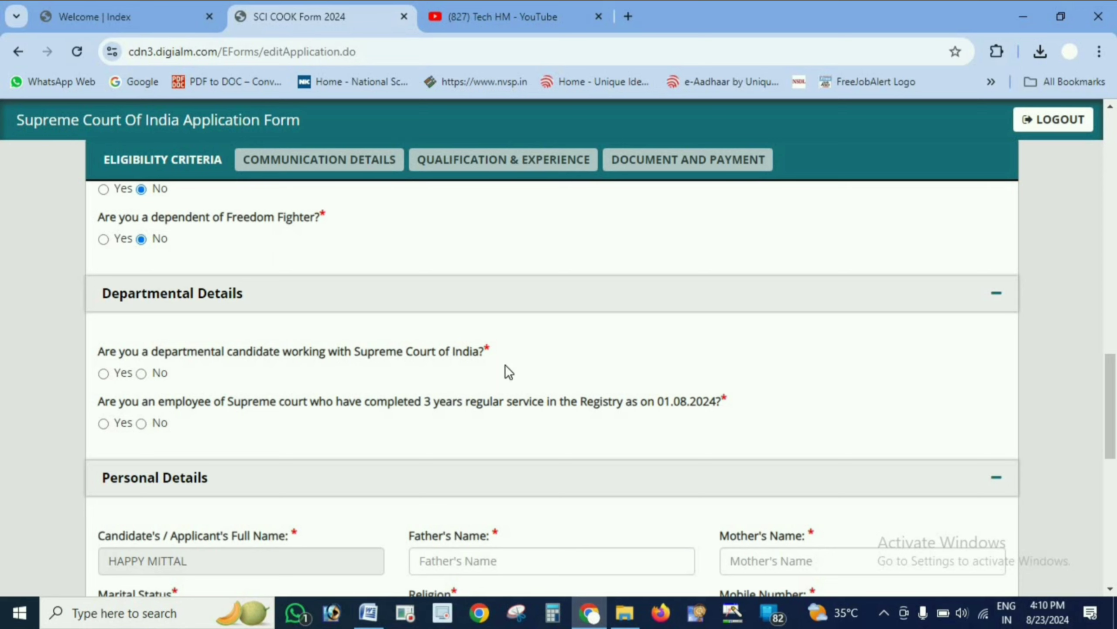
# - Answer No to the departmental candidate, government employment and Supreme Court service questions
pyautogui.click(141, 374)
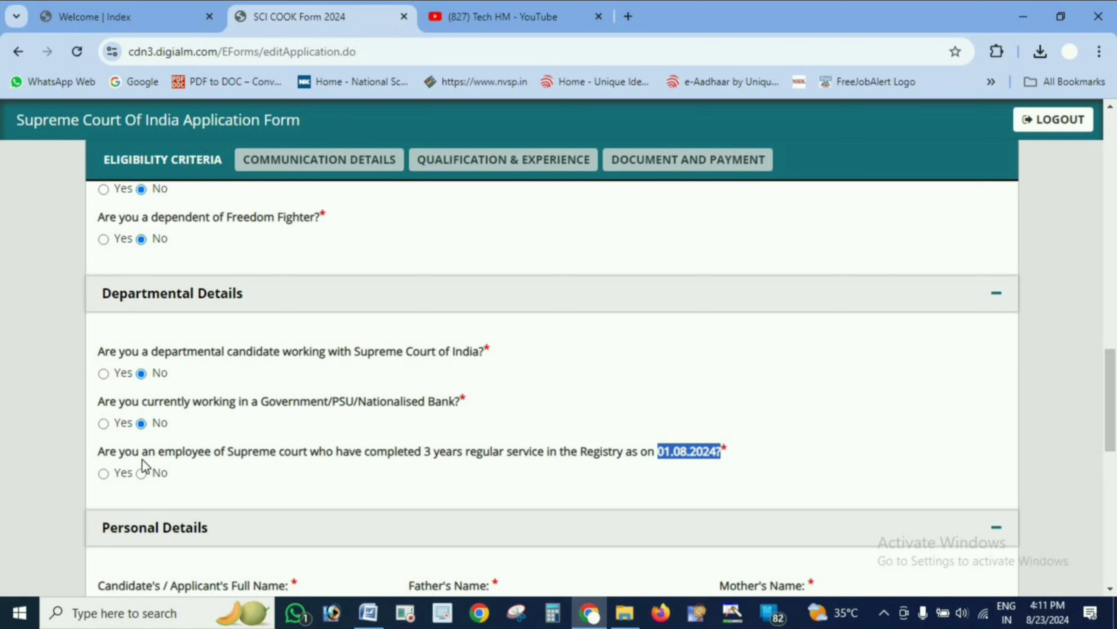
pyautogui.click(141, 474)
pyautogui.scroll(-5, 481, 412)
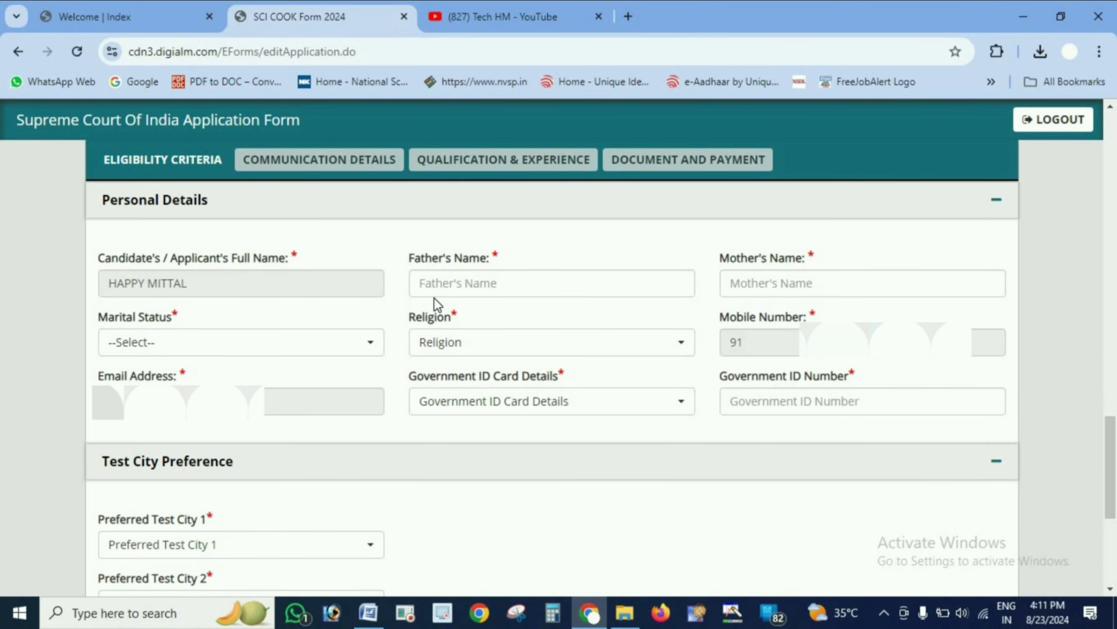
# - Set marital status to Unmarried and religion to Hinduism in the personal details
pyautogui.click(242, 282)
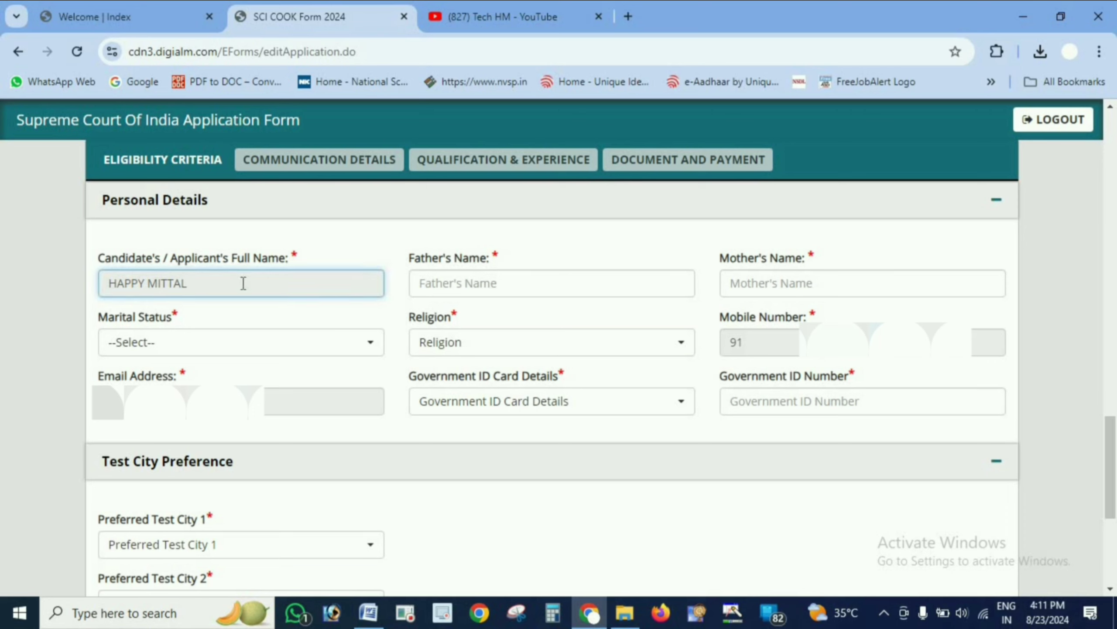
pyautogui.click(454, 290)
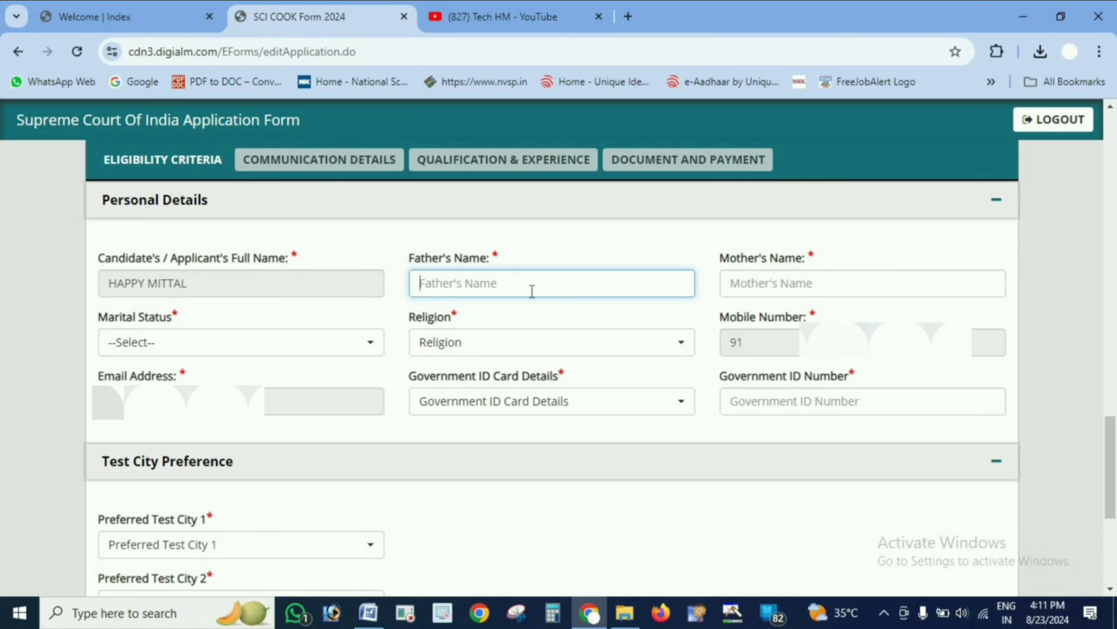
pyautogui.click(748, 282)
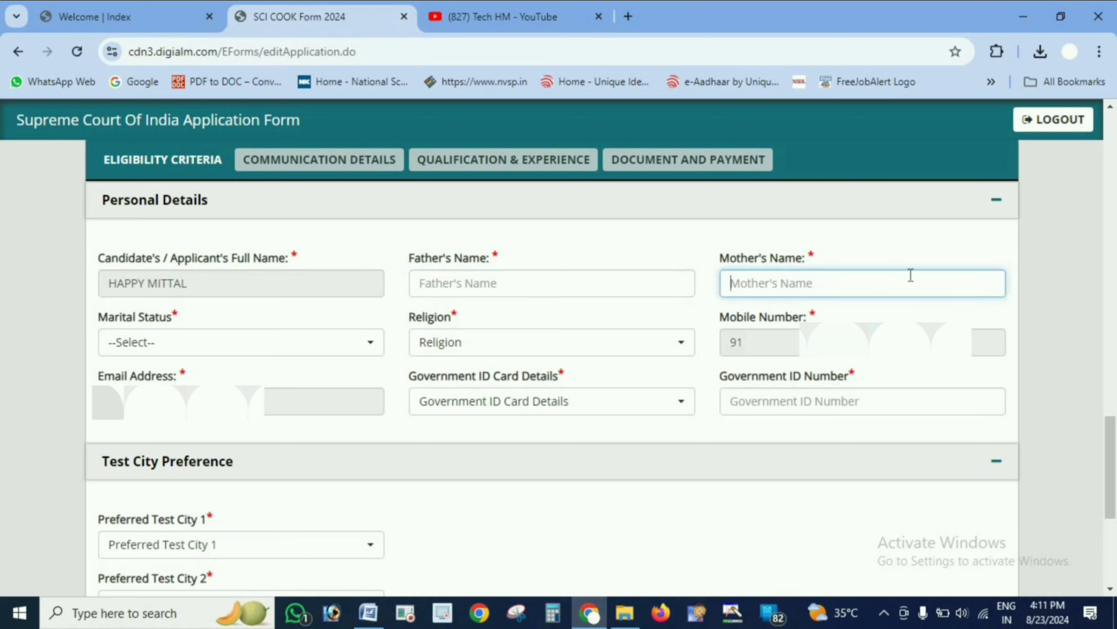
pyautogui.click(160, 358)
pyautogui.click(152, 449)
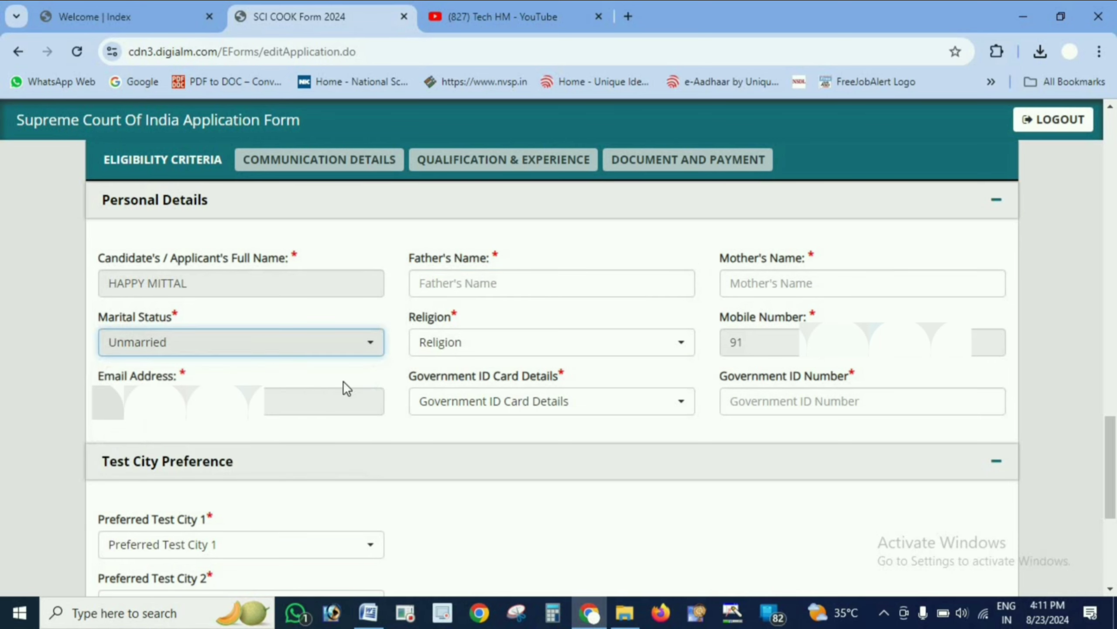
pyautogui.click(630, 349)
pyautogui.click(480, 429)
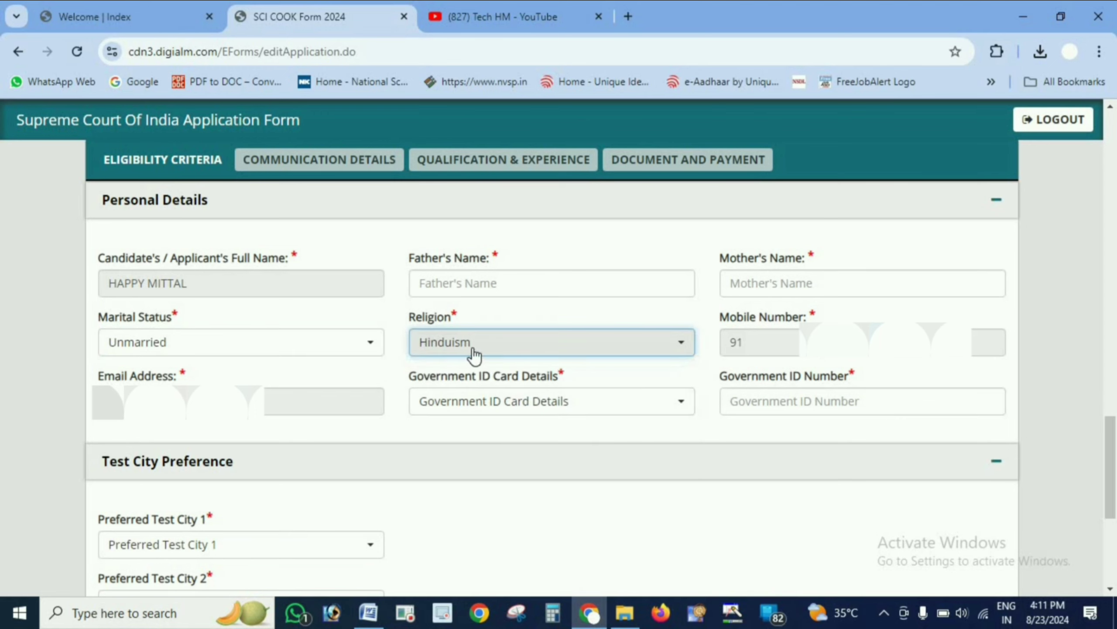
# - Choose Voter Id Card as the government ID card type
pyautogui.click(542, 410)
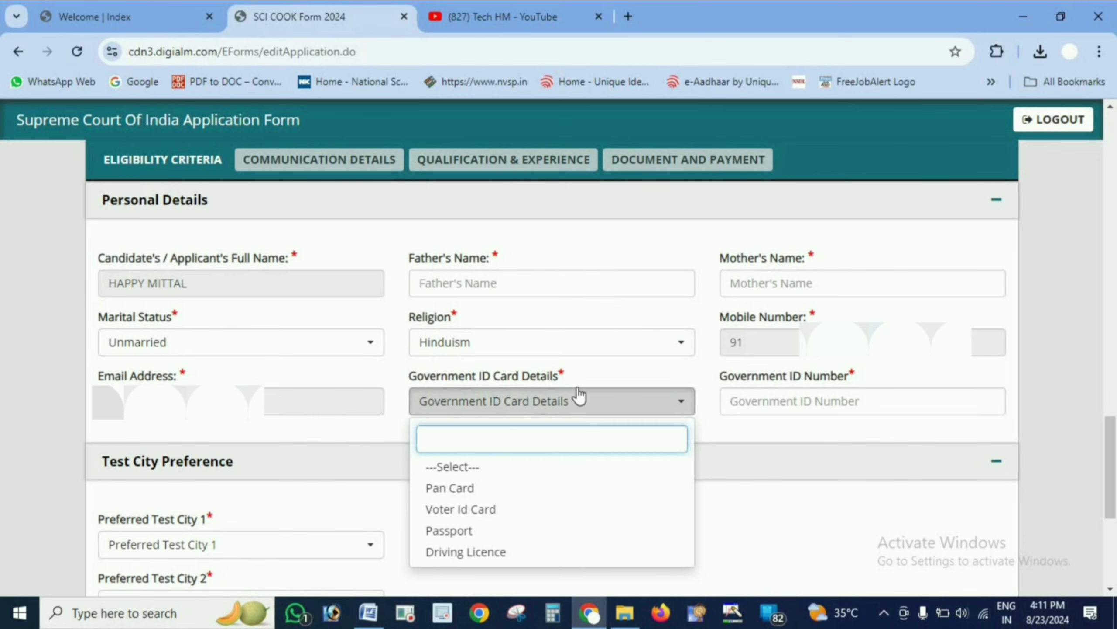
pyautogui.scroll(-4, 589, 544)
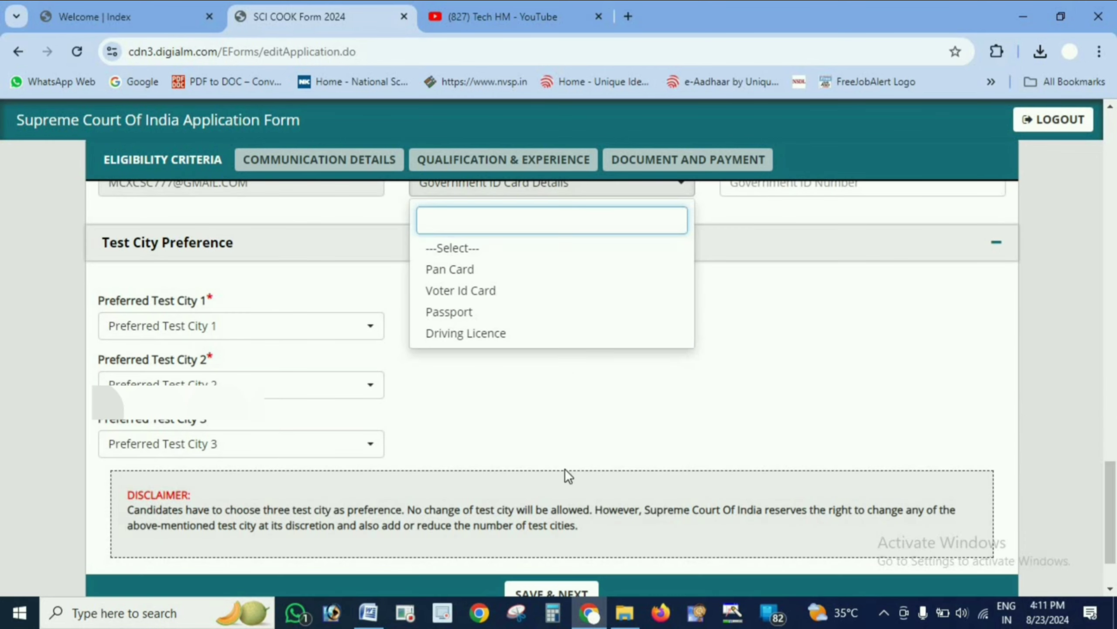
pyautogui.scroll(2, 569, 474)
pyautogui.scroll(2, 559, 452)
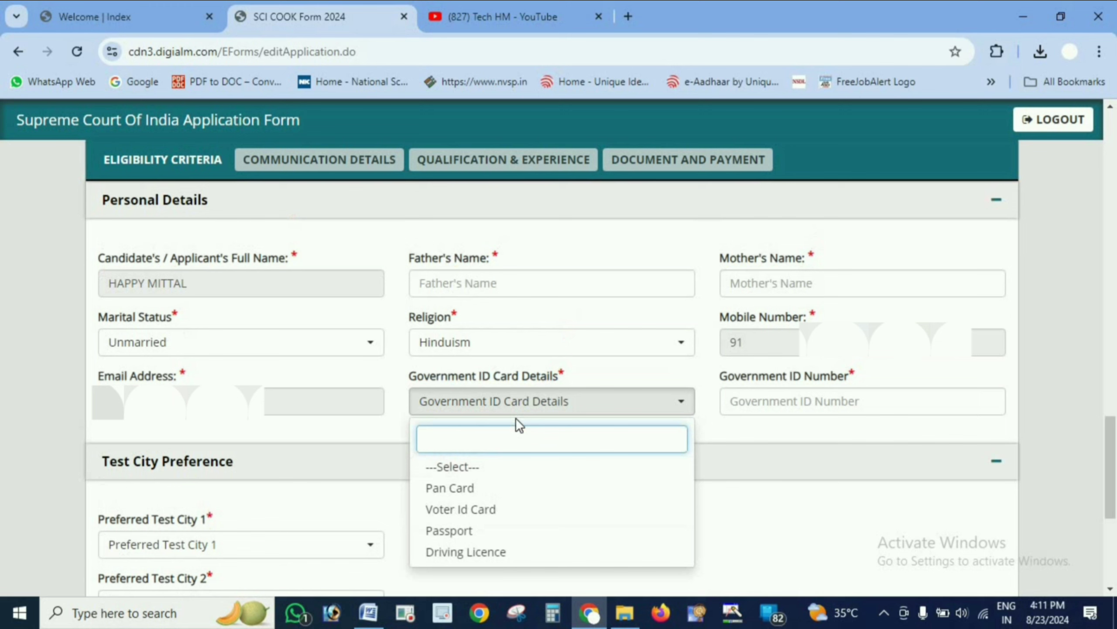
pyautogui.click(516, 511)
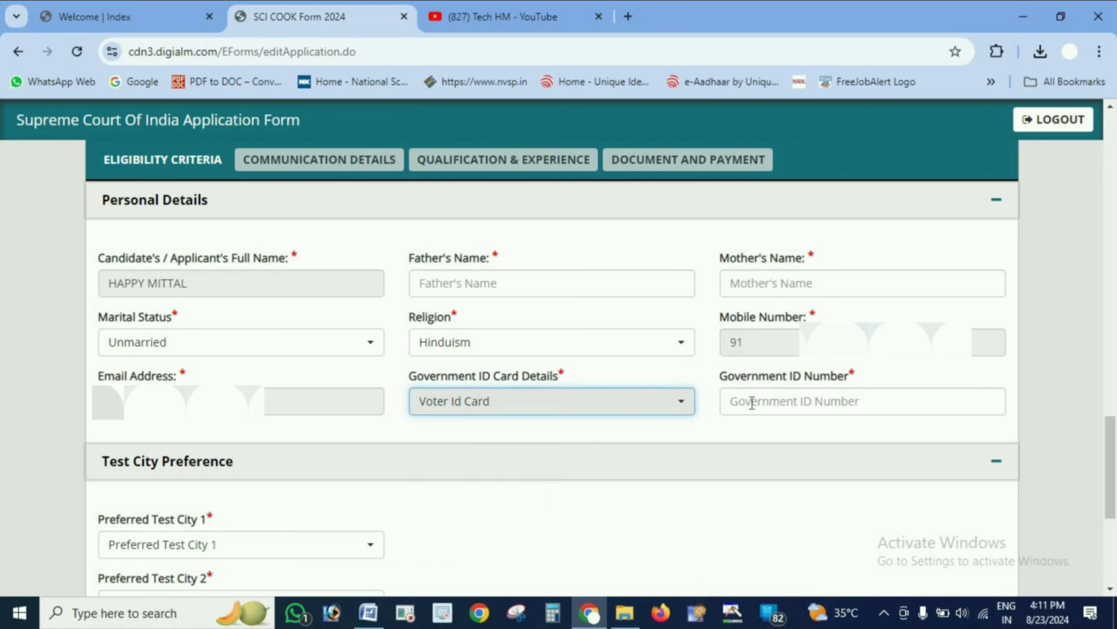
pyautogui.click(735, 402)
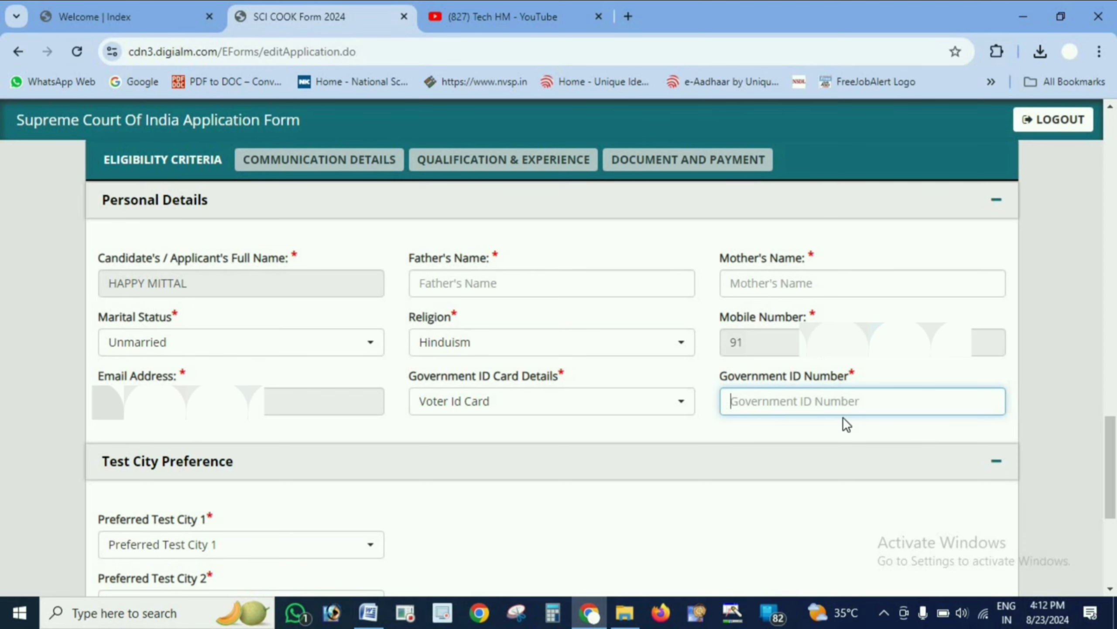
pyautogui.click(573, 280)
# - Set preferred test city 1 to Delhi
pyautogui.scroll(-5, 574, 280)
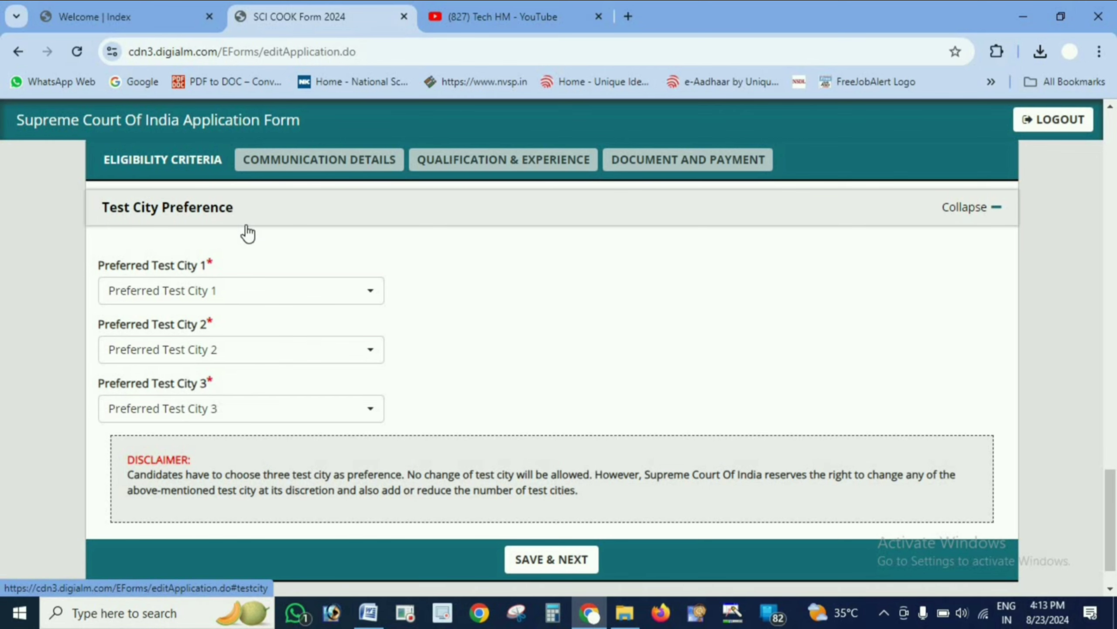
pyautogui.click(319, 292)
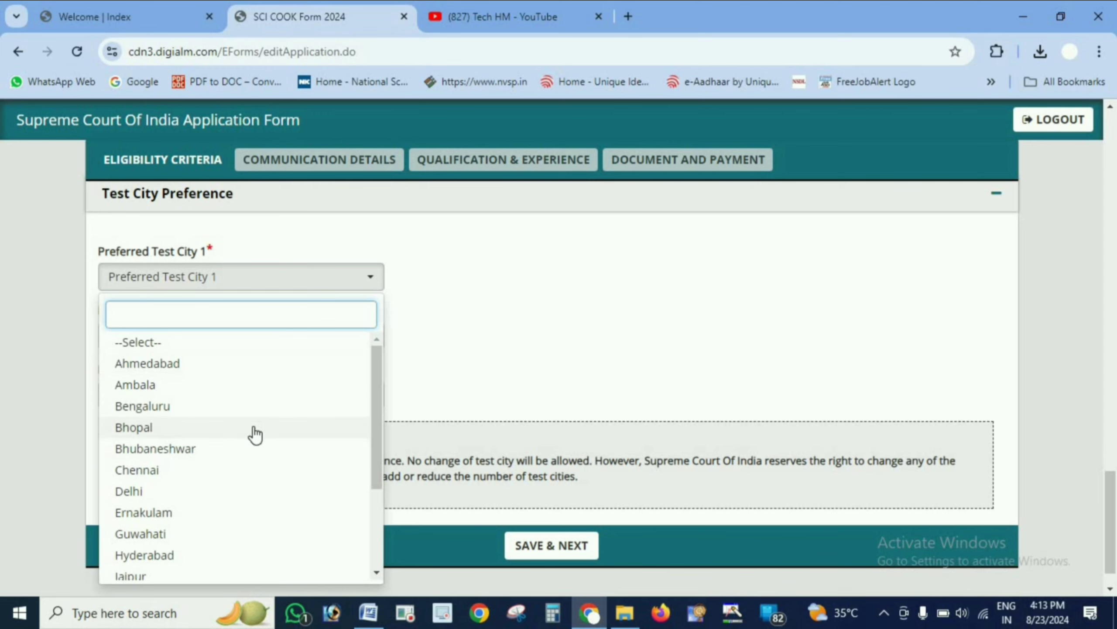
pyautogui.scroll(-3, 253, 432)
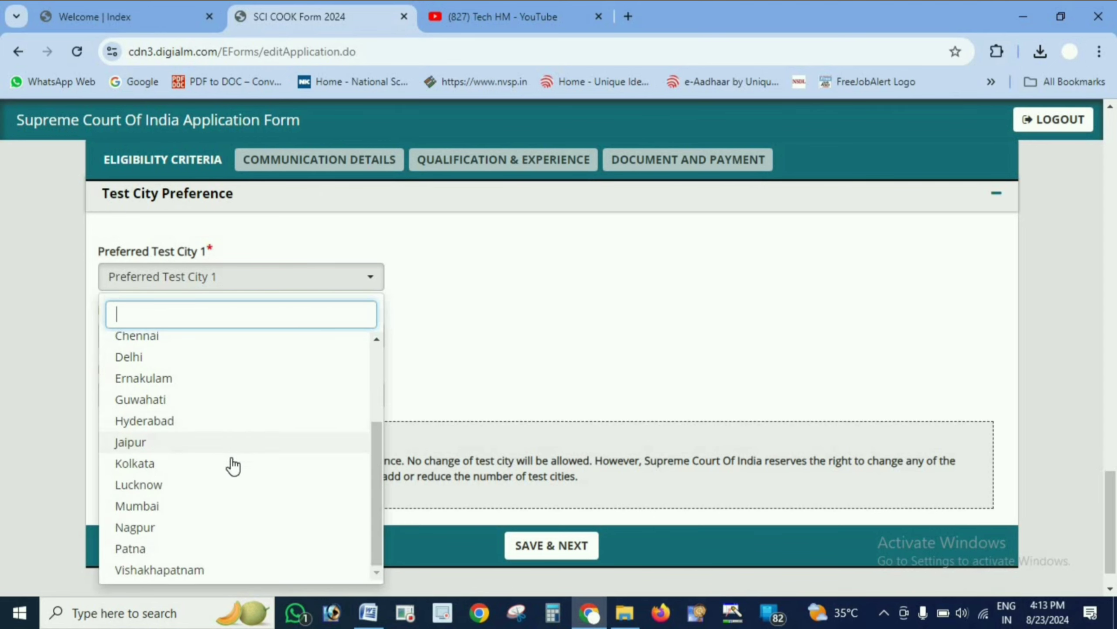
pyautogui.scroll(2, 187, 372)
pyautogui.scroll(1, 189, 375)
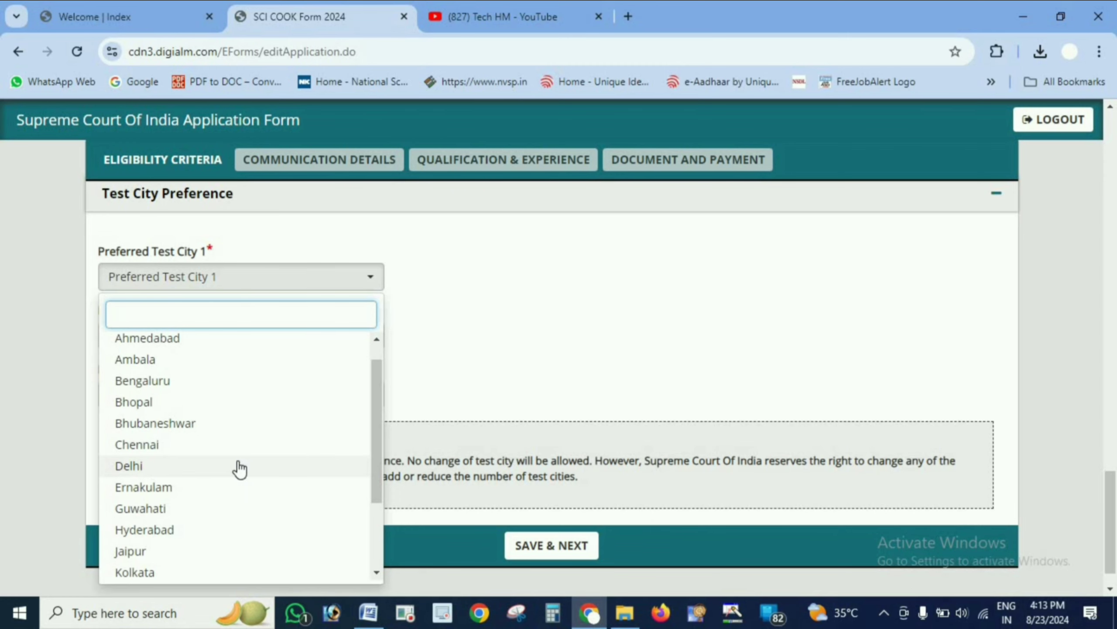
pyautogui.scroll(-2, 247, 450)
pyautogui.scroll(2, 249, 449)
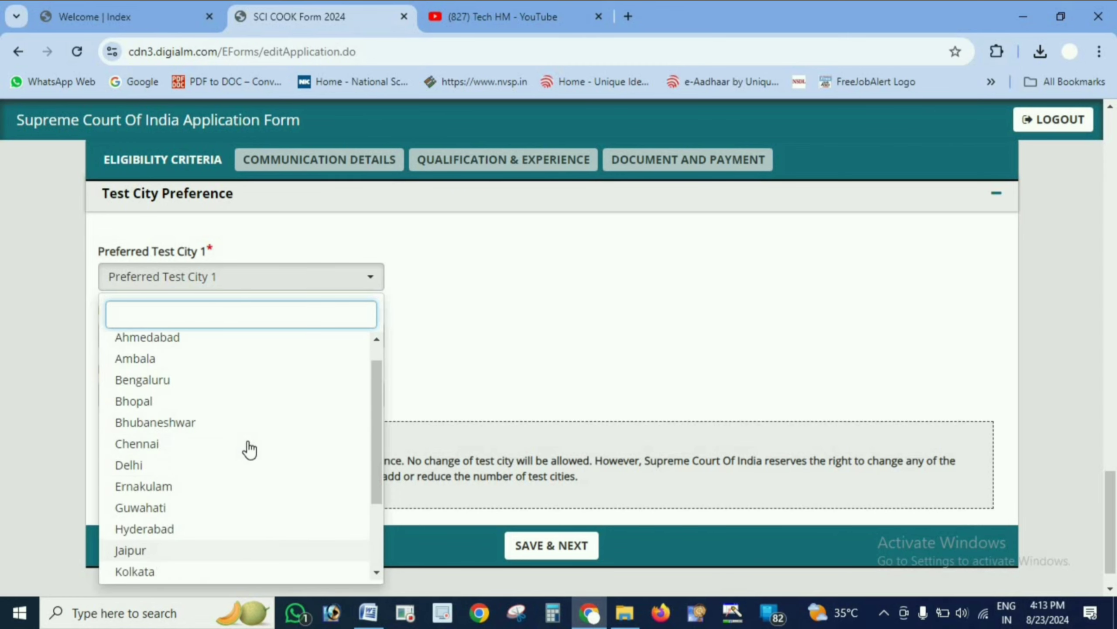
pyautogui.click(230, 461)
# - Choose Jaipur and Ambala as preferred test cities 2 and 3, then save the eligibility criteria section
pyautogui.click(244, 339)
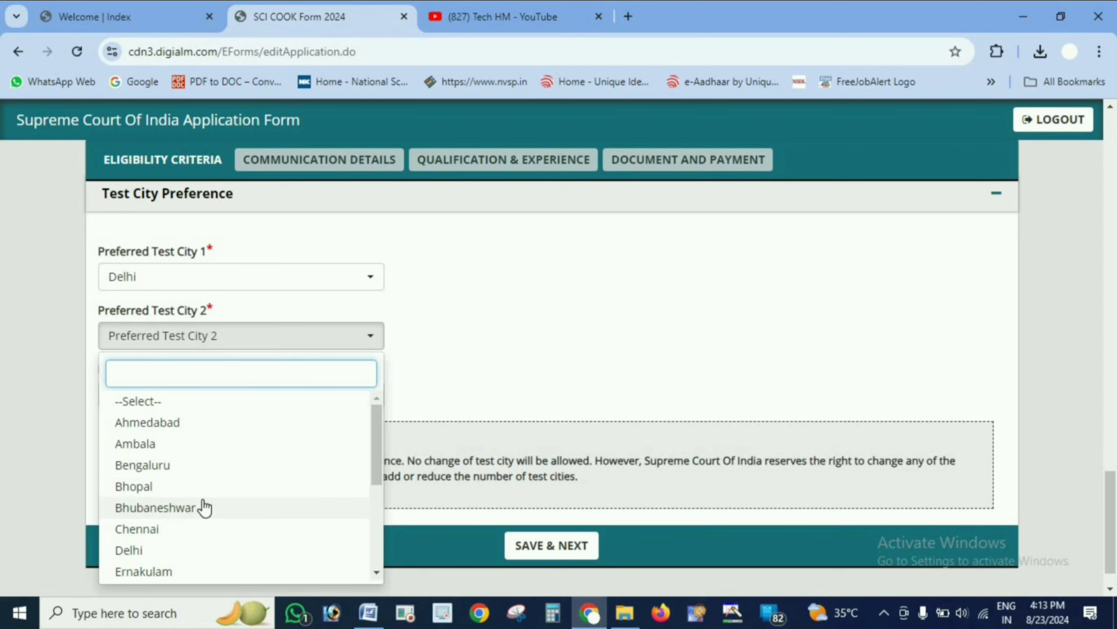
pyautogui.scroll(-4, 203, 507)
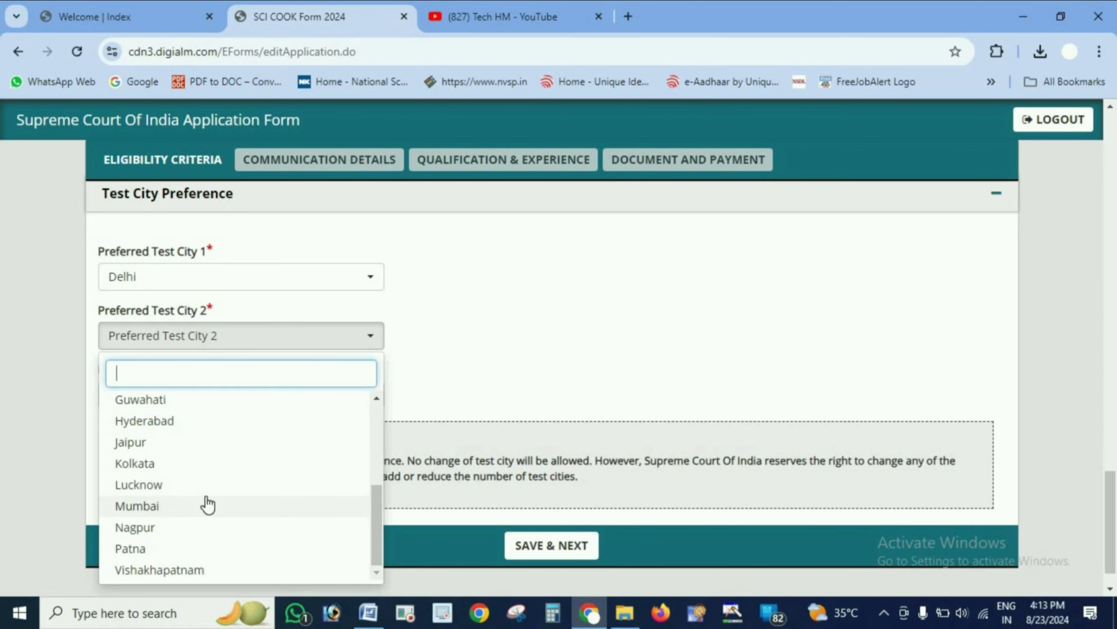
pyautogui.click(207, 442)
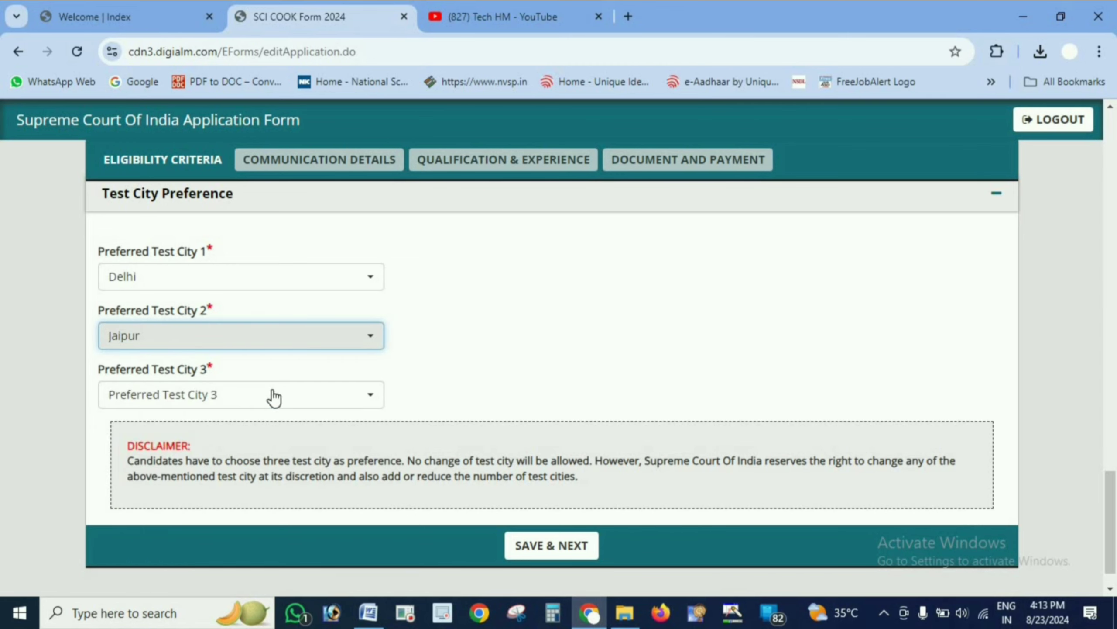
pyautogui.click(274, 398)
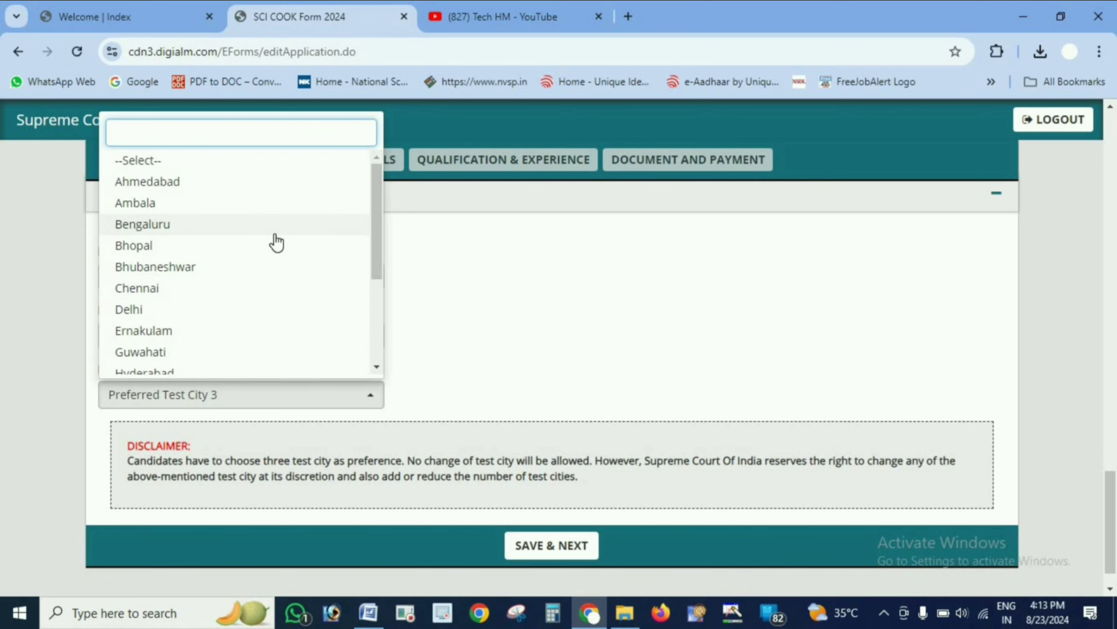
pyautogui.click(269, 208)
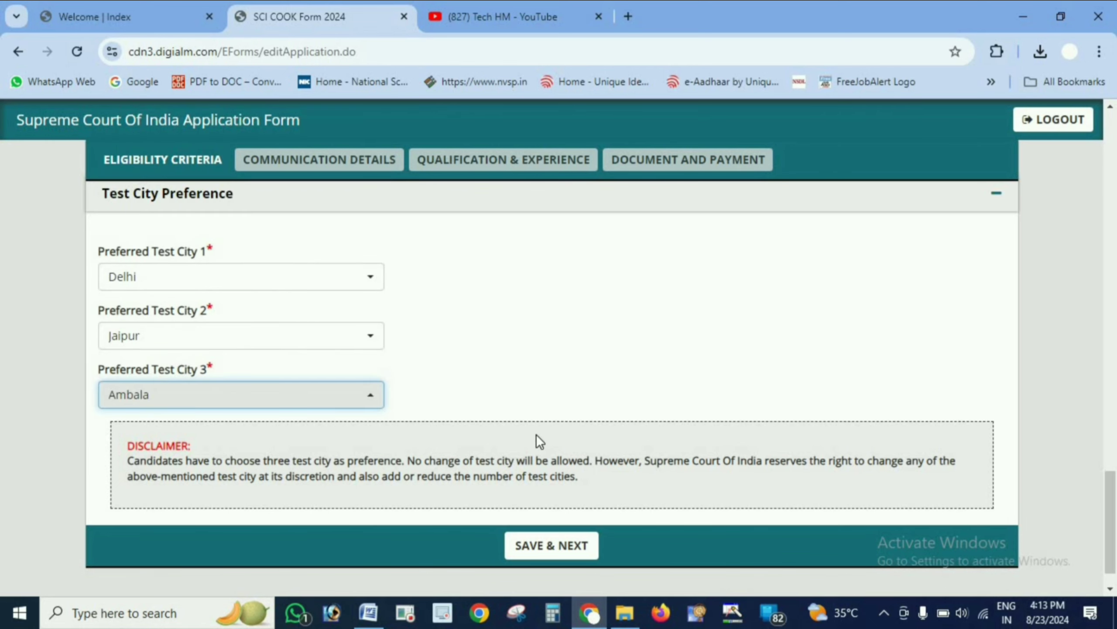
pyautogui.click(567, 555)
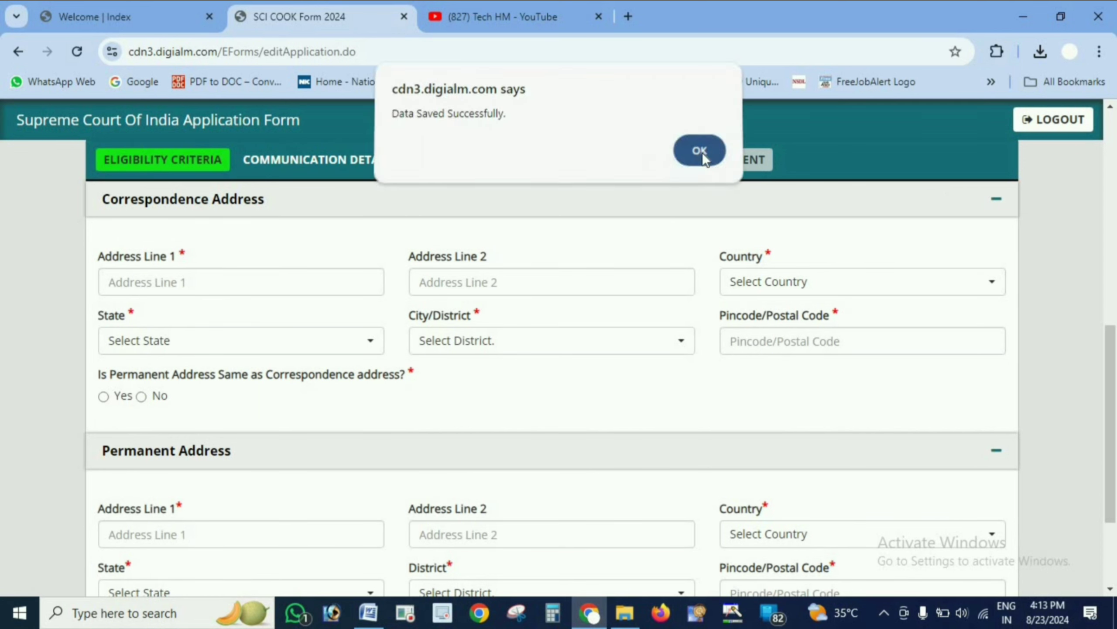
pyautogui.click(700, 156)
# - Set the correspondence address country to India
pyautogui.scroll(2, 287, 254)
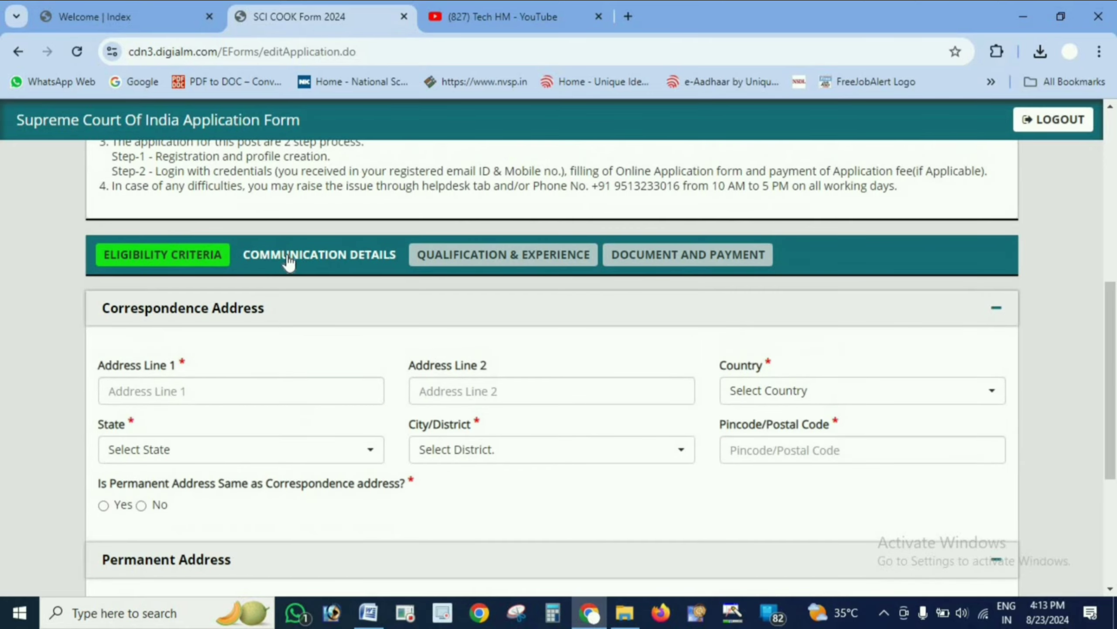
pyautogui.scroll(-2, 286, 253)
pyautogui.click(194, 282)
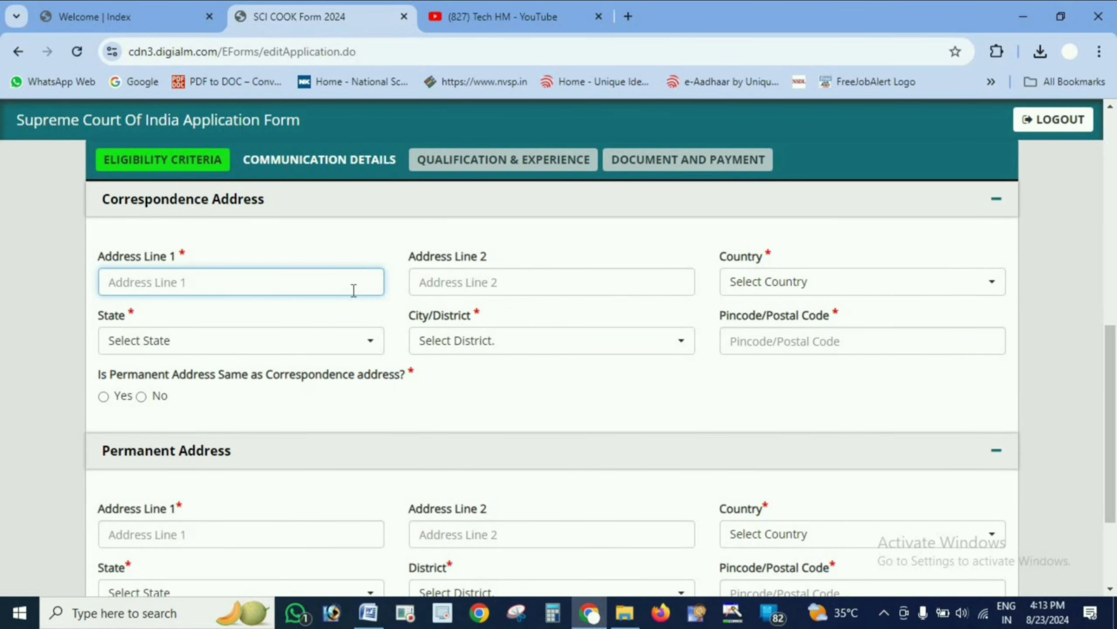
pyautogui.click(905, 291)
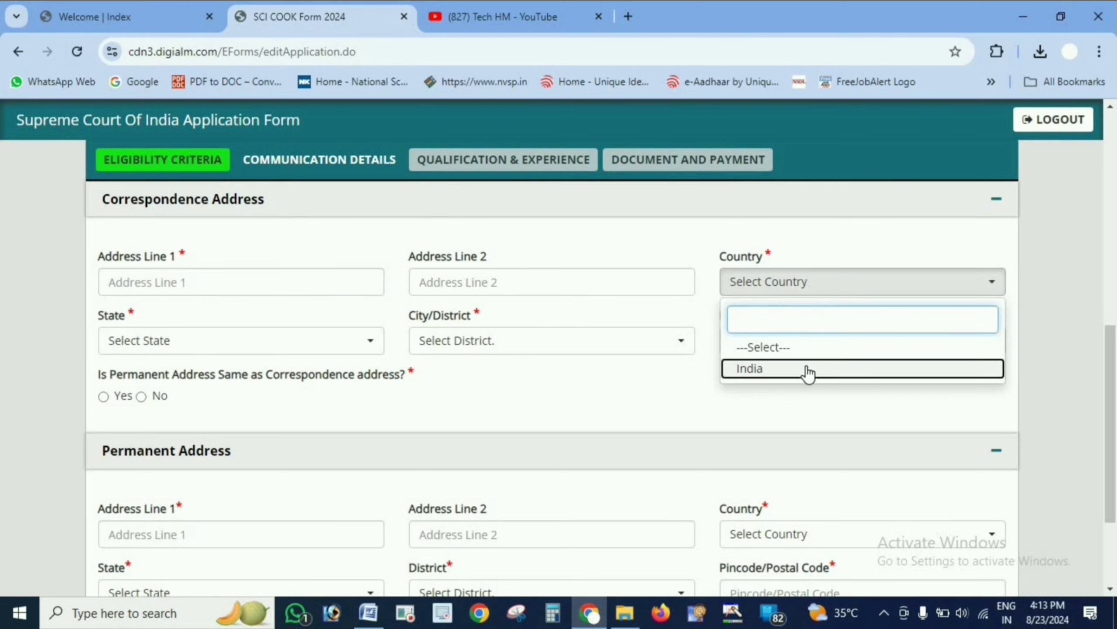
pyautogui.click(895, 284)
# - Set the correspondence address state to Haryana and city/district to Sirsa
pyautogui.click(256, 348)
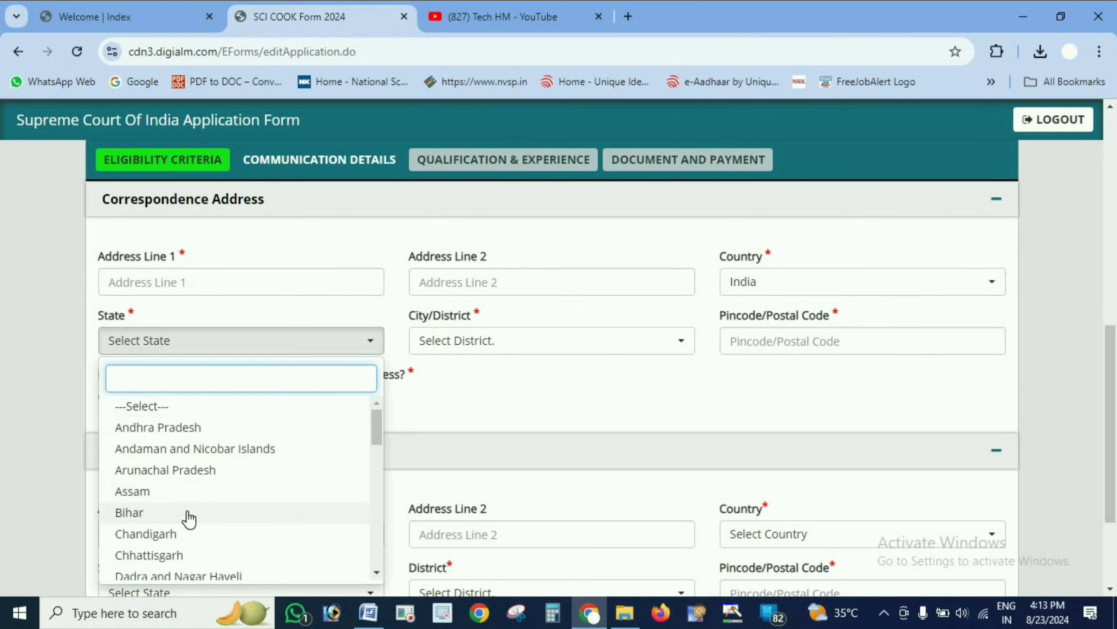
pyautogui.scroll(-5, 189, 506)
pyautogui.click(177, 470)
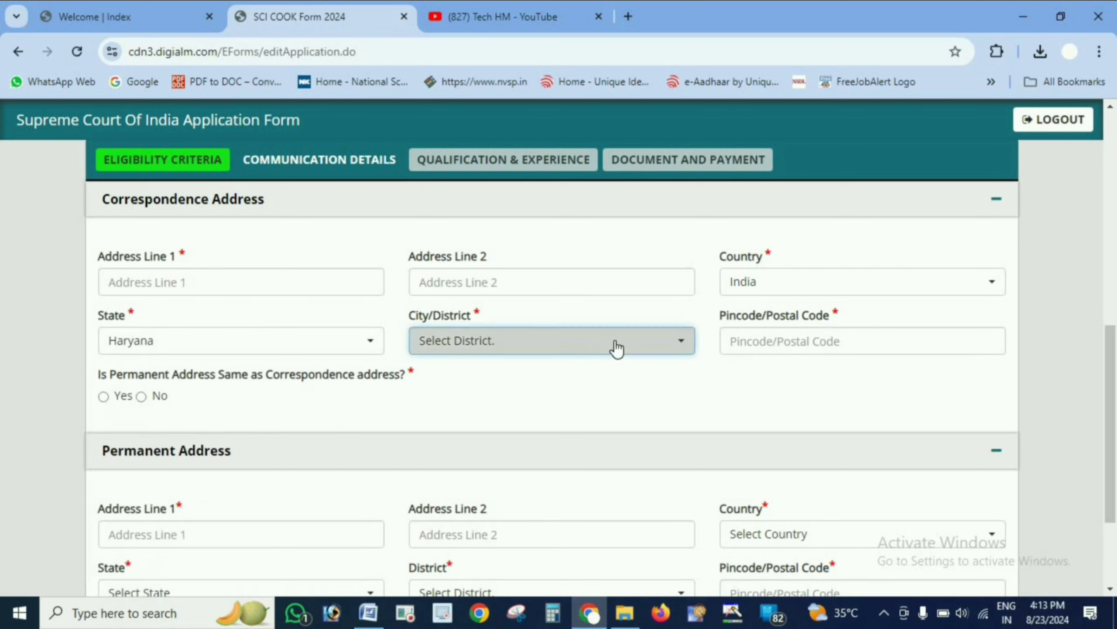
pyautogui.click(618, 349)
pyautogui.scroll(-5, 499, 515)
pyautogui.click(495, 503)
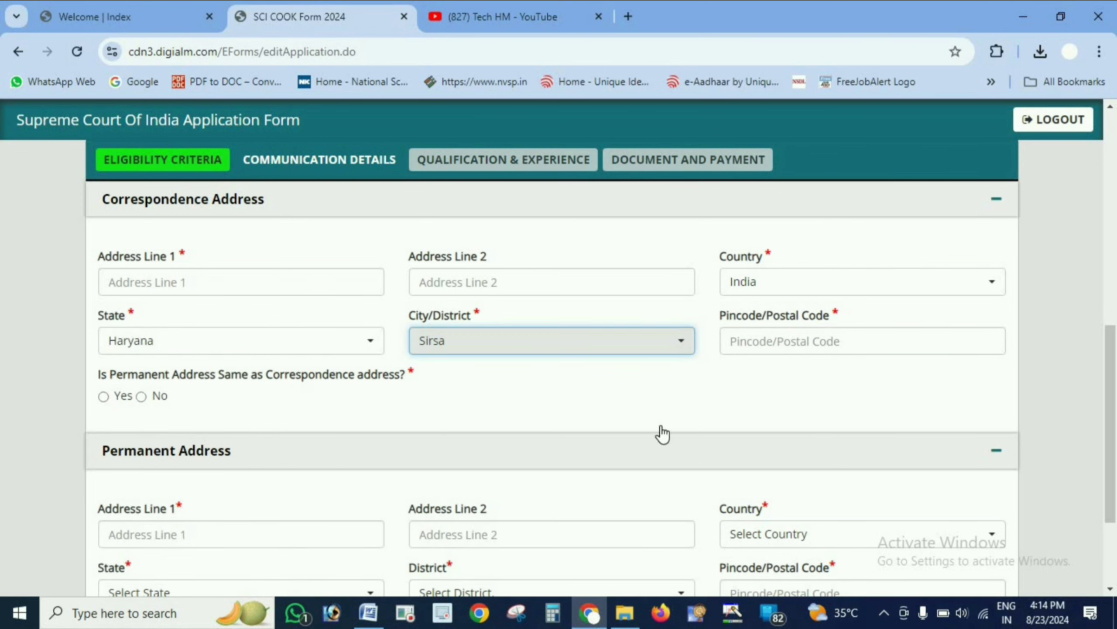
# - Enter the correspondence address pincode
pyautogui.click(845, 337)
pyautogui.write('125')
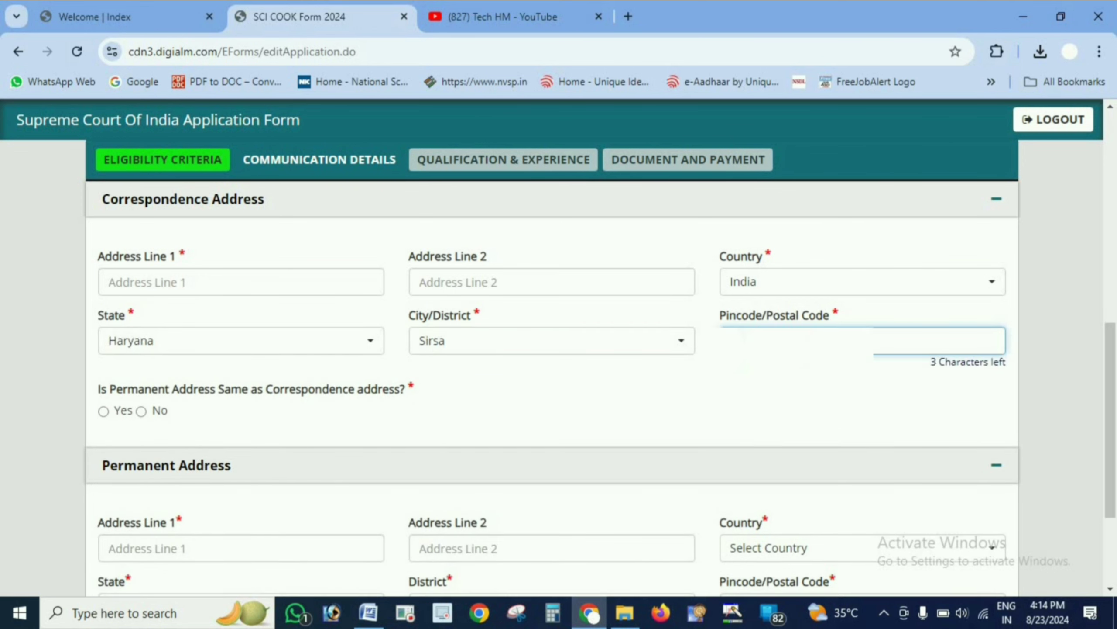
pyautogui.write('055')
pyautogui.click(230, 281)
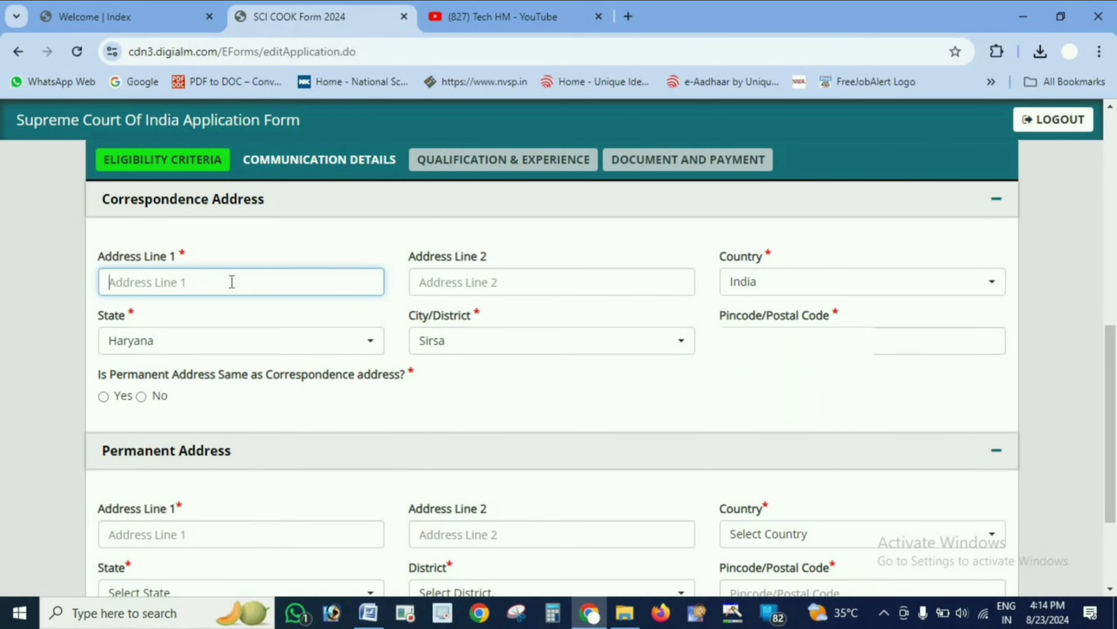
# - Enter the correspondence address line 1 and mark the permanent address as the same as the correspondence address
pyautogui.write('new')
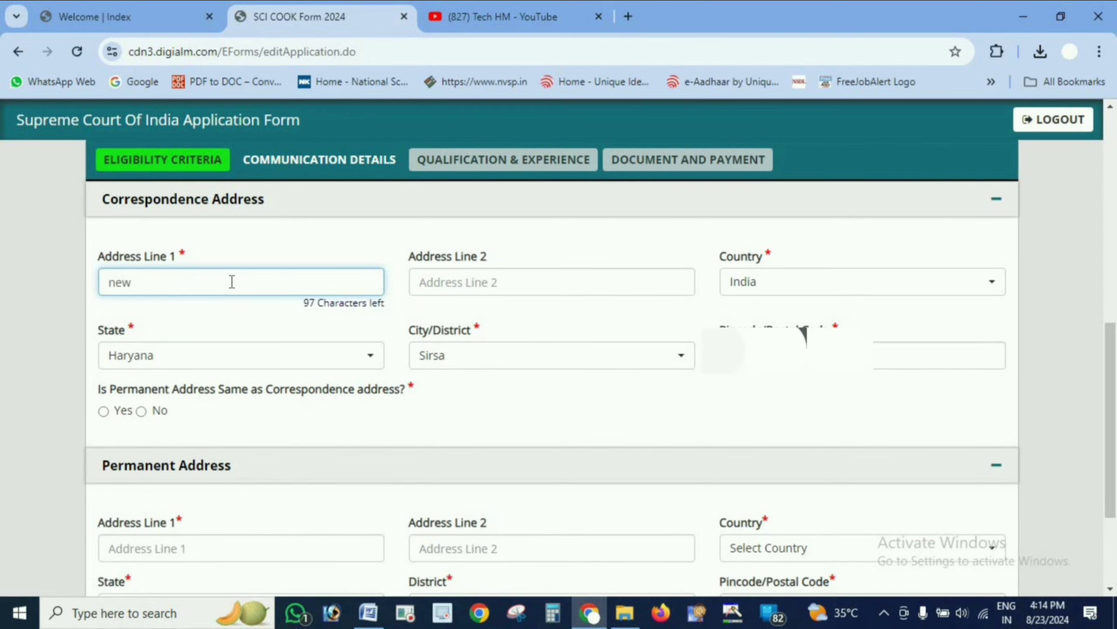
pyautogui.write('r')
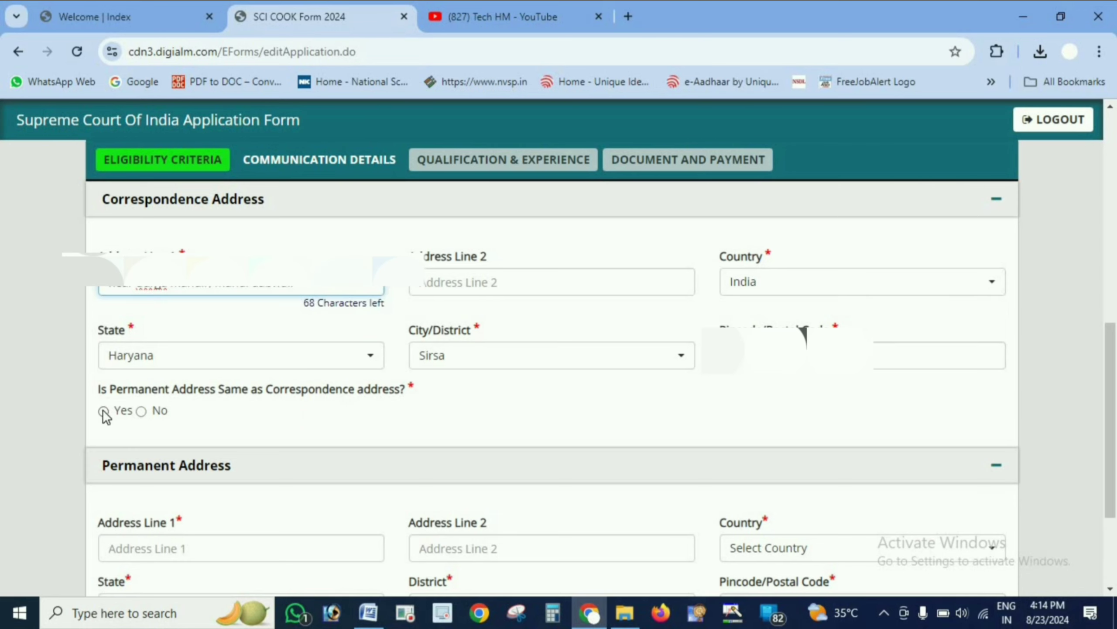
pyautogui.click(103, 410)
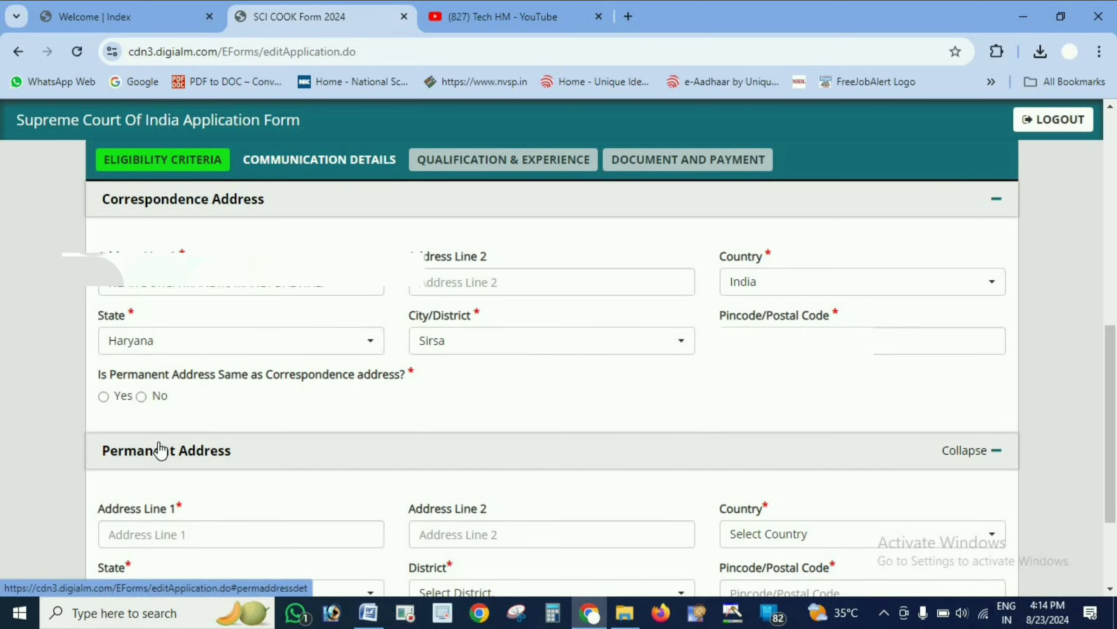
pyautogui.click(103, 396)
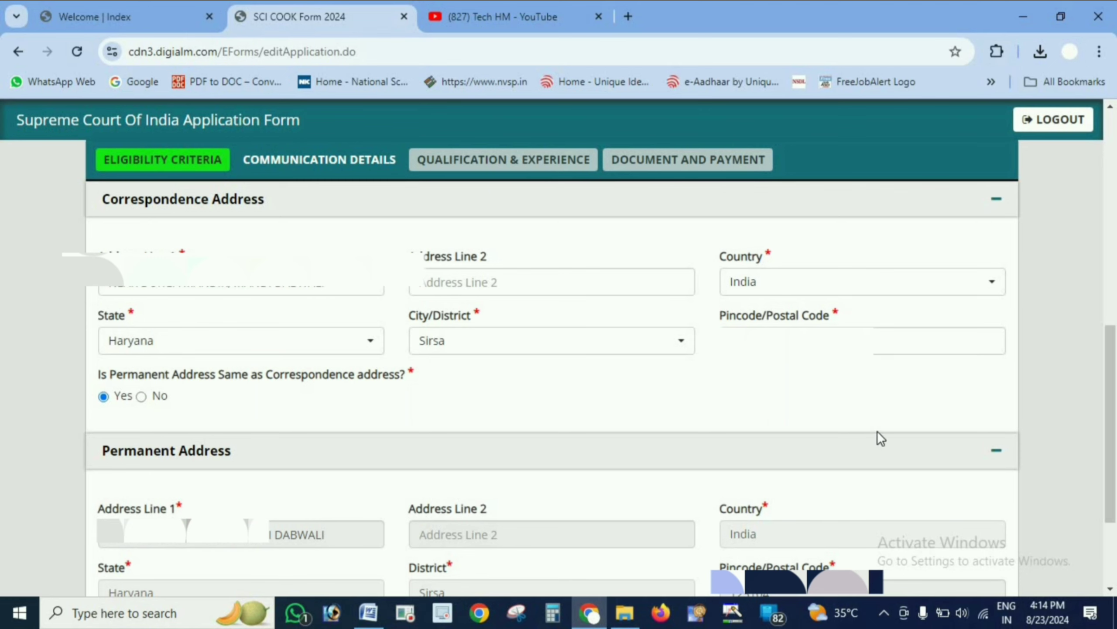
# - Save the communication details and continue to the qualification and experience section
pyautogui.scroll(-3, 692, 511)
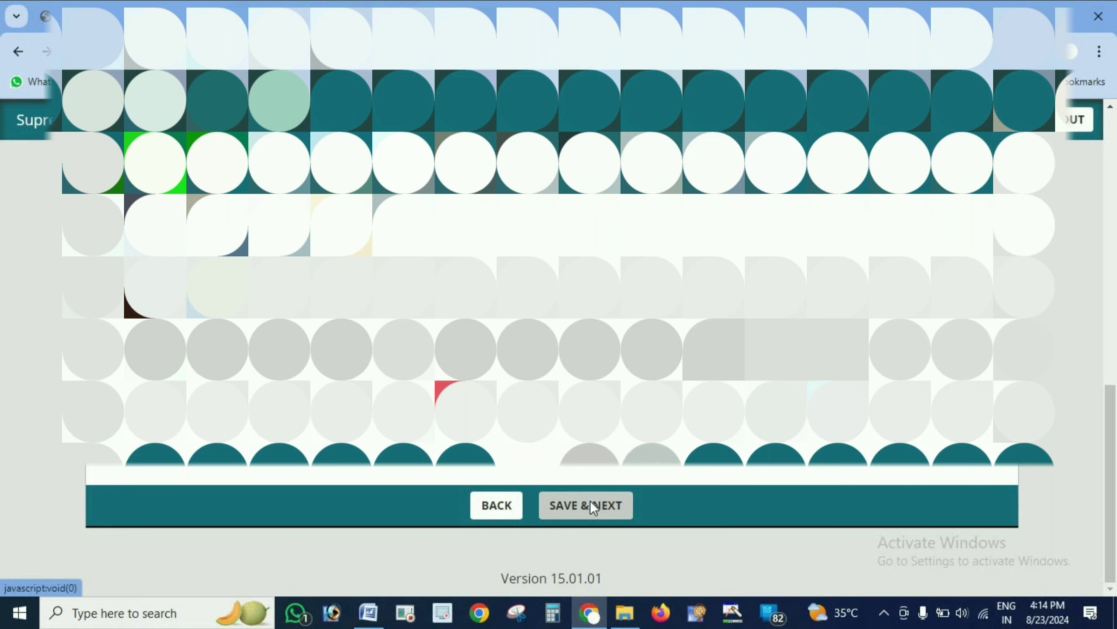
pyautogui.click(590, 505)
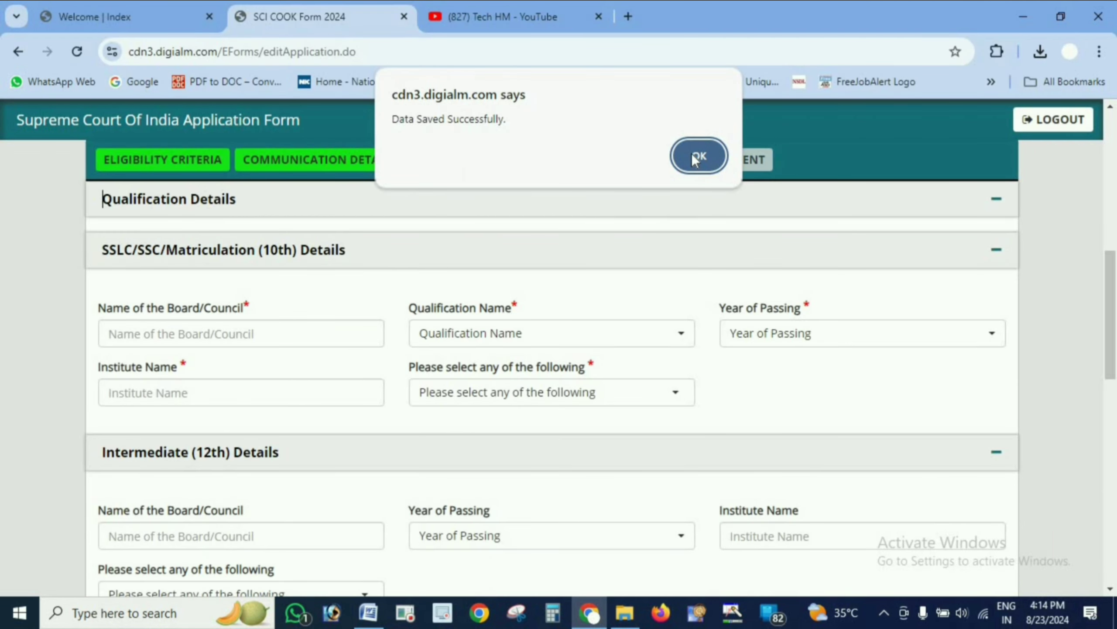
pyautogui.click(698, 156)
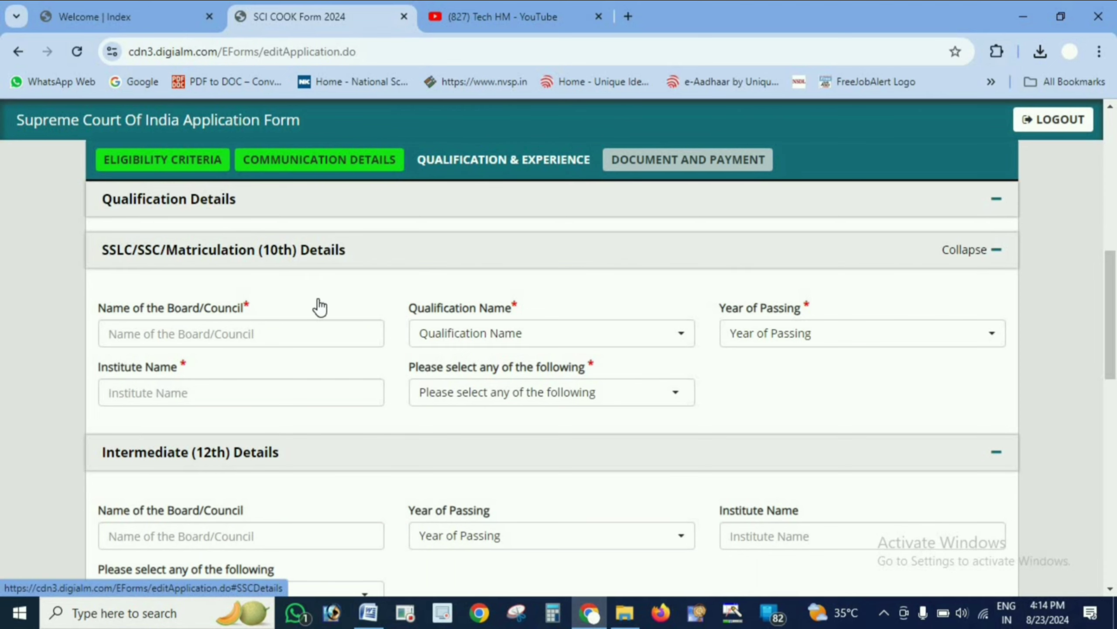
# - Set the 10th details qualification name to Matriculation and the year of passing to 2015
pyautogui.scroll(-7, 398, 370)
pyautogui.scroll(5, 398, 357)
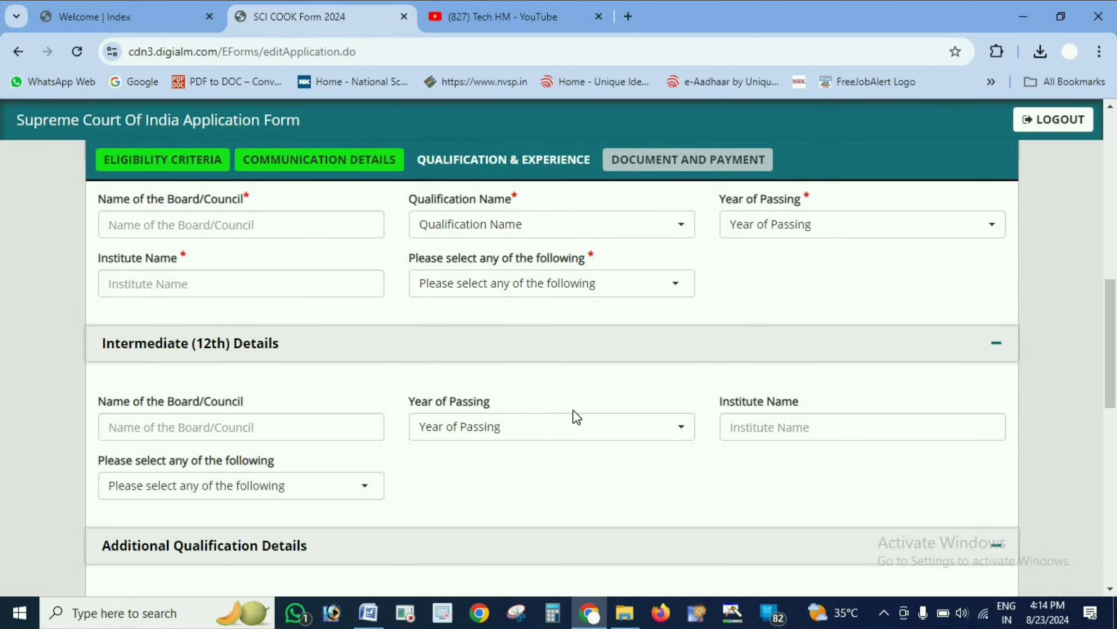
pyautogui.scroll(-5, 573, 414)
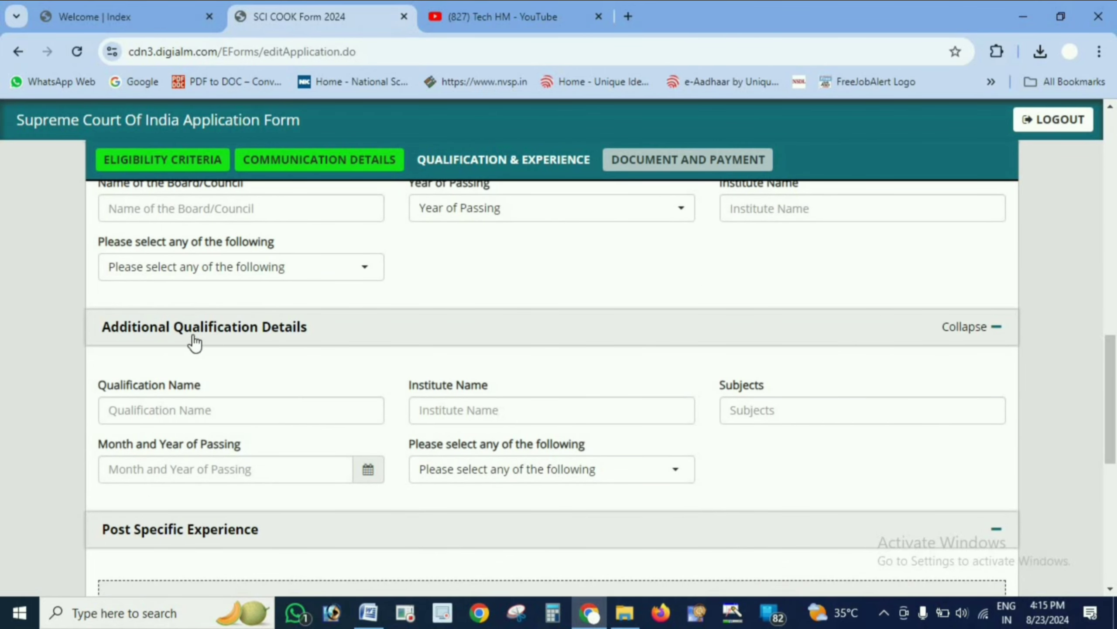
pyautogui.scroll(-5, 226, 347)
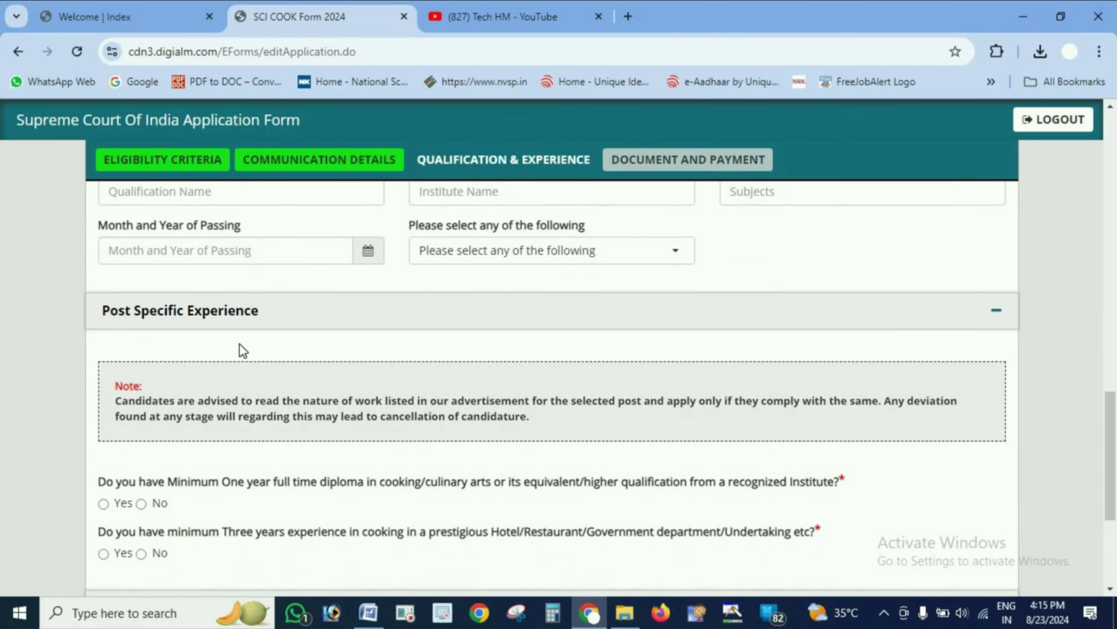
pyautogui.scroll(15, 241, 343)
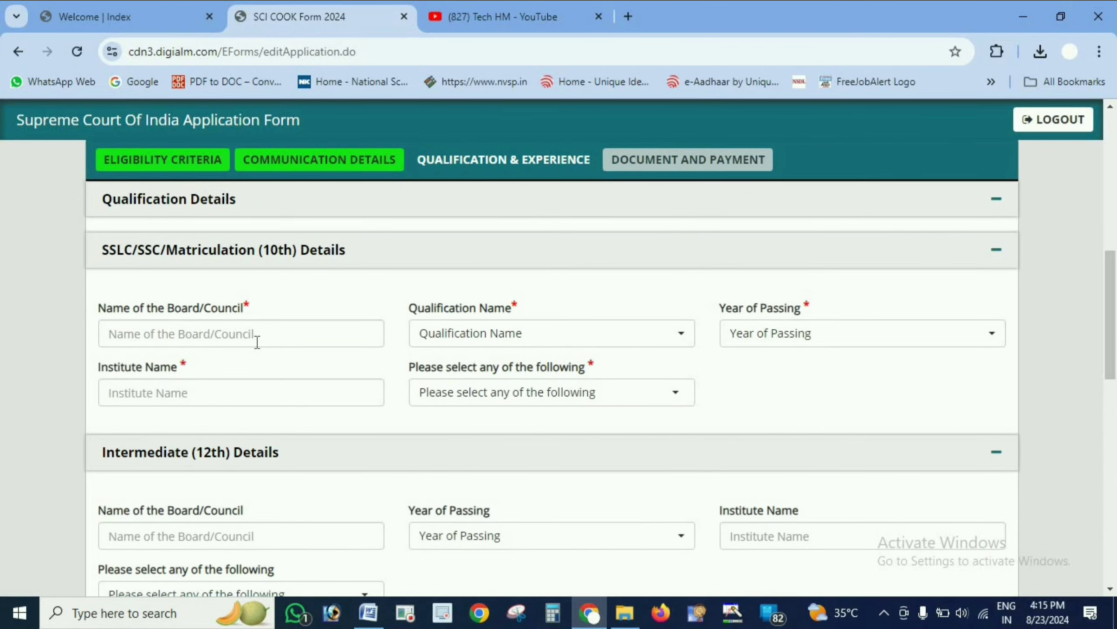
pyautogui.click(258, 342)
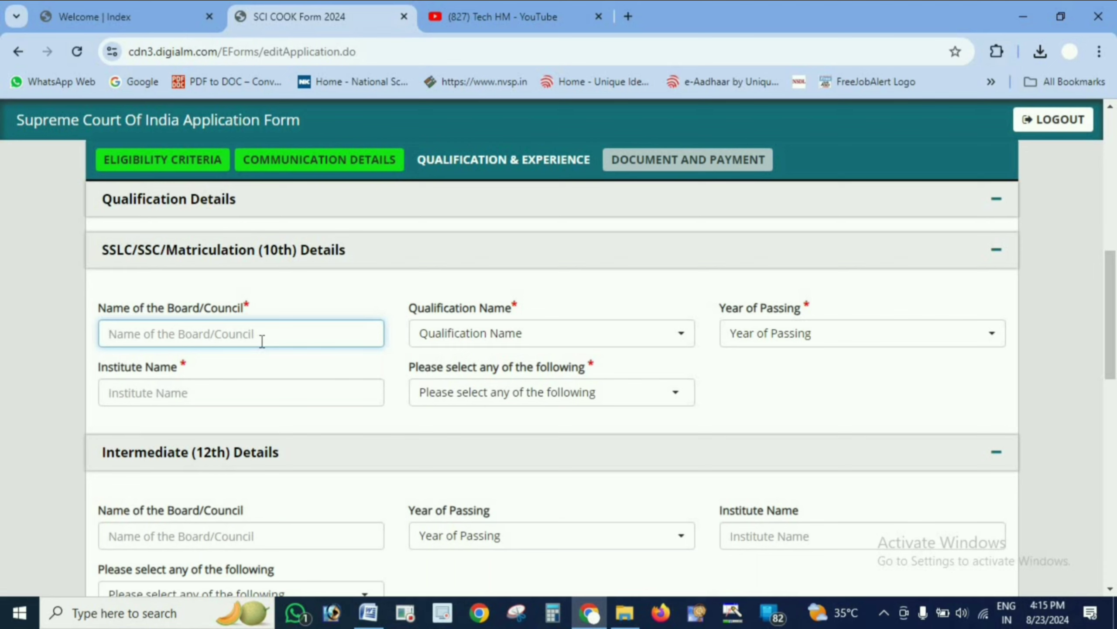
pyautogui.click(498, 344)
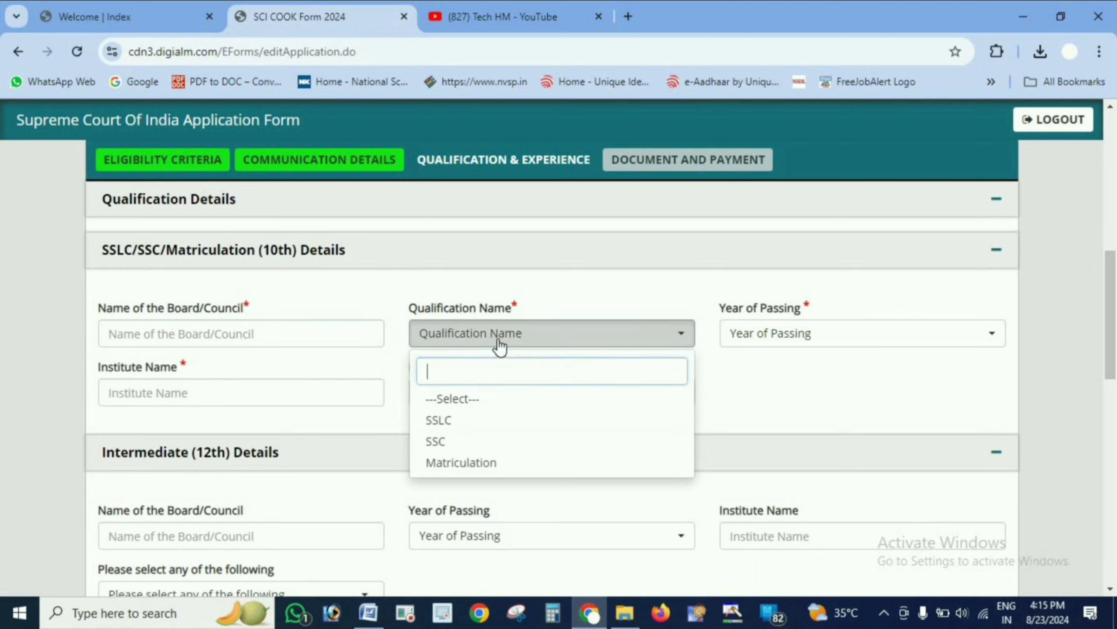
pyautogui.click(487, 461)
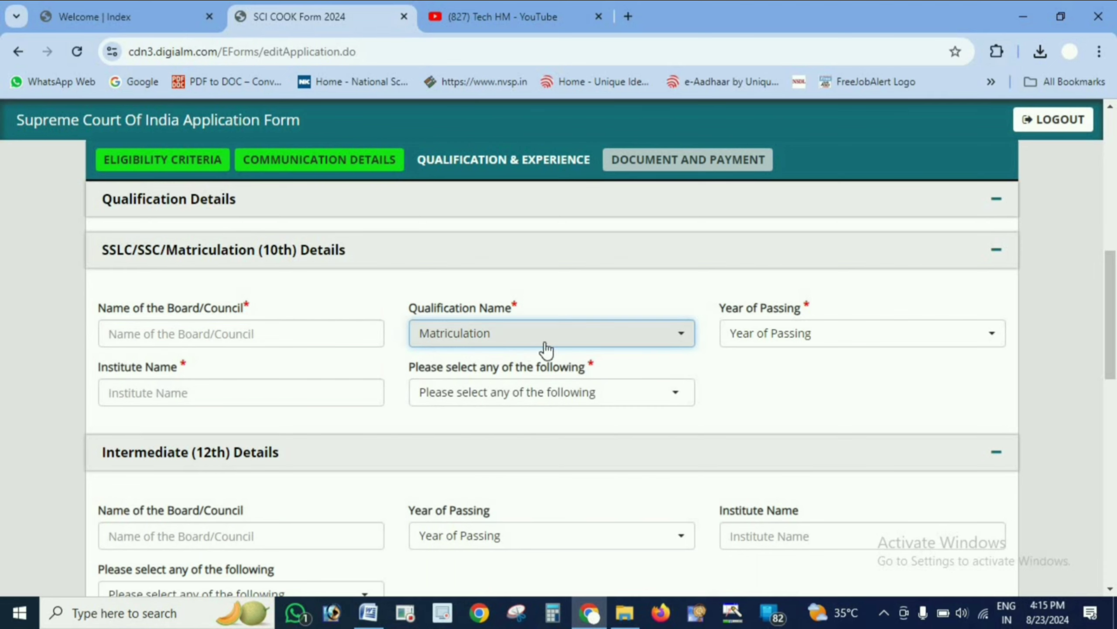
pyautogui.click(775, 342)
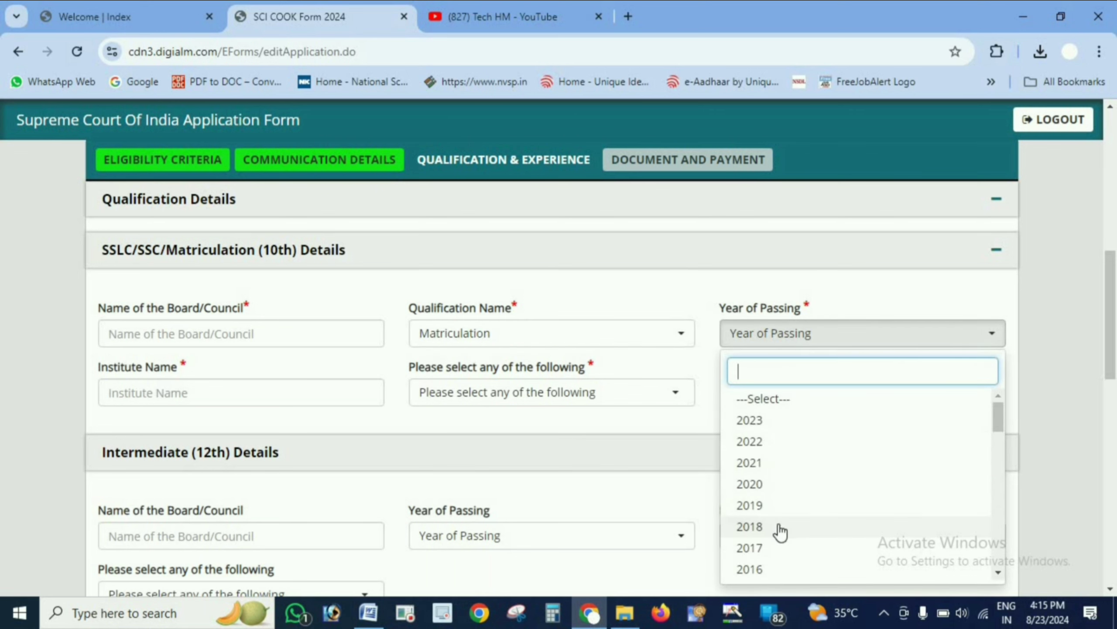
pyautogui.scroll(-2, 780, 533)
pyautogui.click(773, 481)
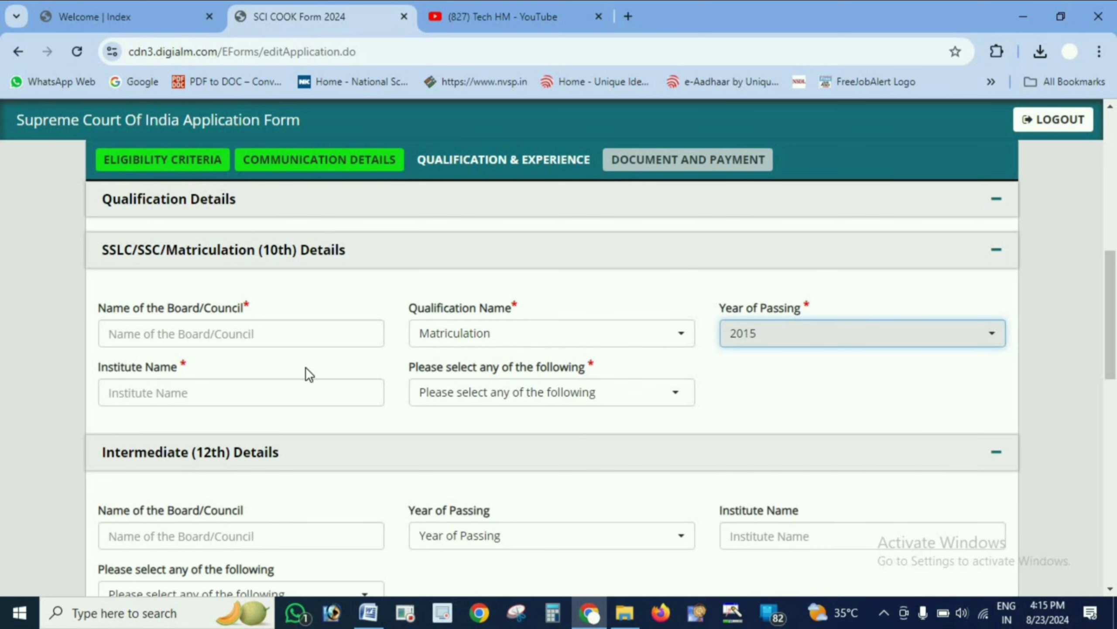
# - Choose Percentage for the 10th result and enter 360 marks obtained out of 500 maximum marks
pyautogui.click(288, 387)
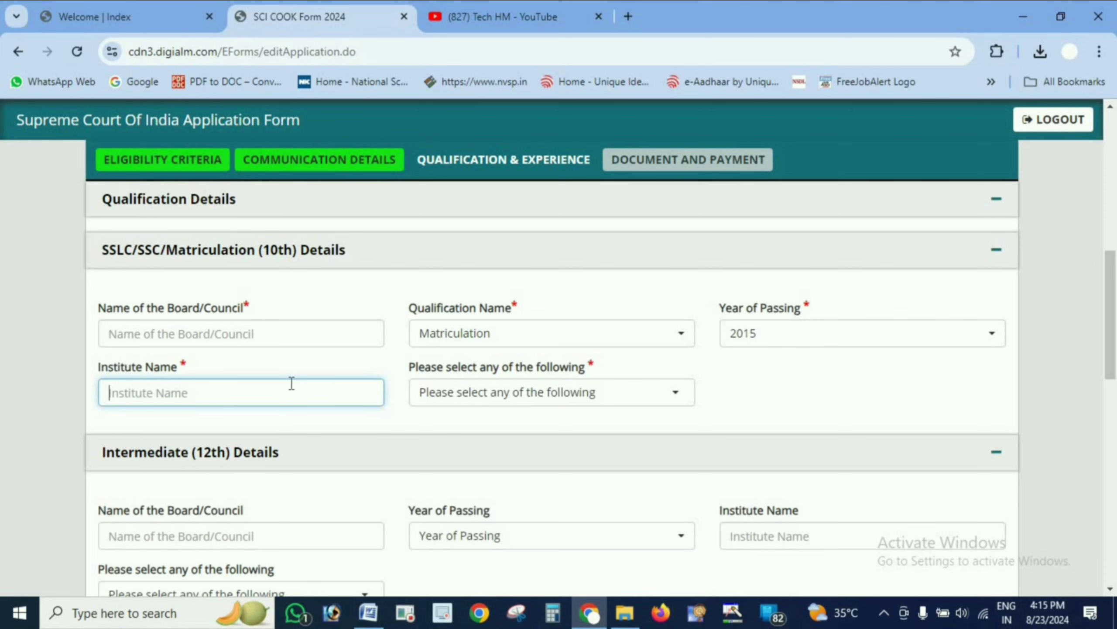
pyautogui.click(515, 399)
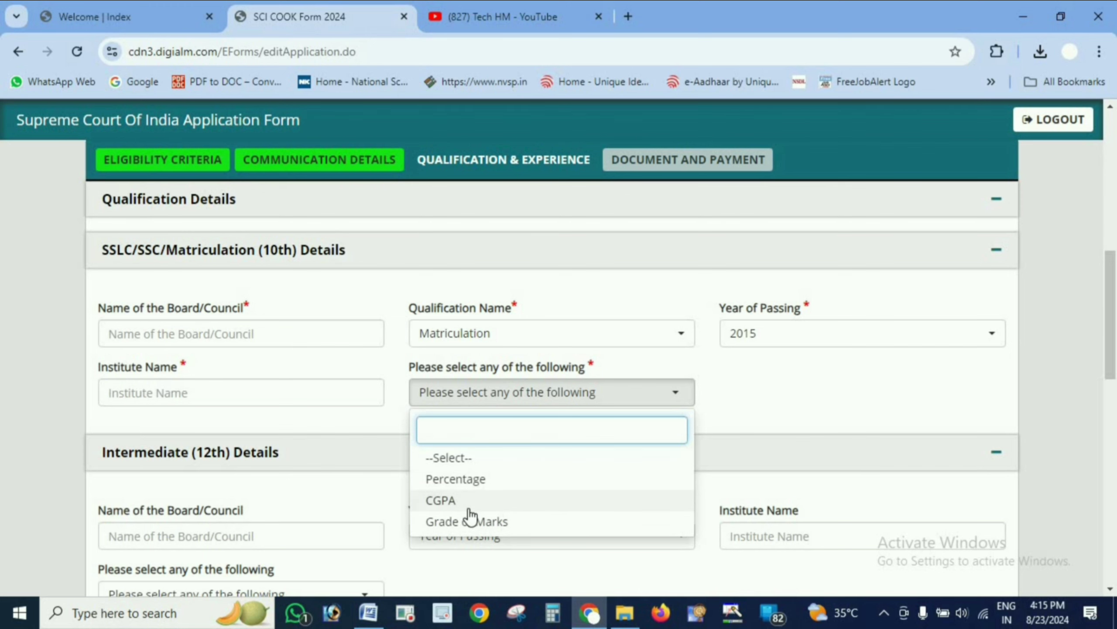
pyautogui.click(482, 484)
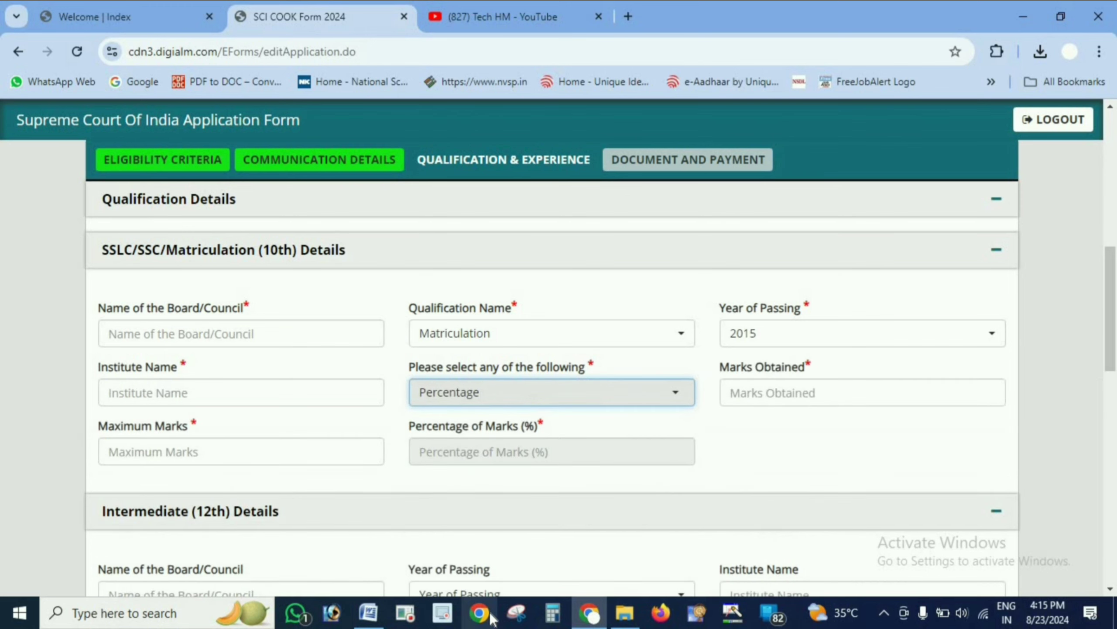
pyautogui.click(798, 392)
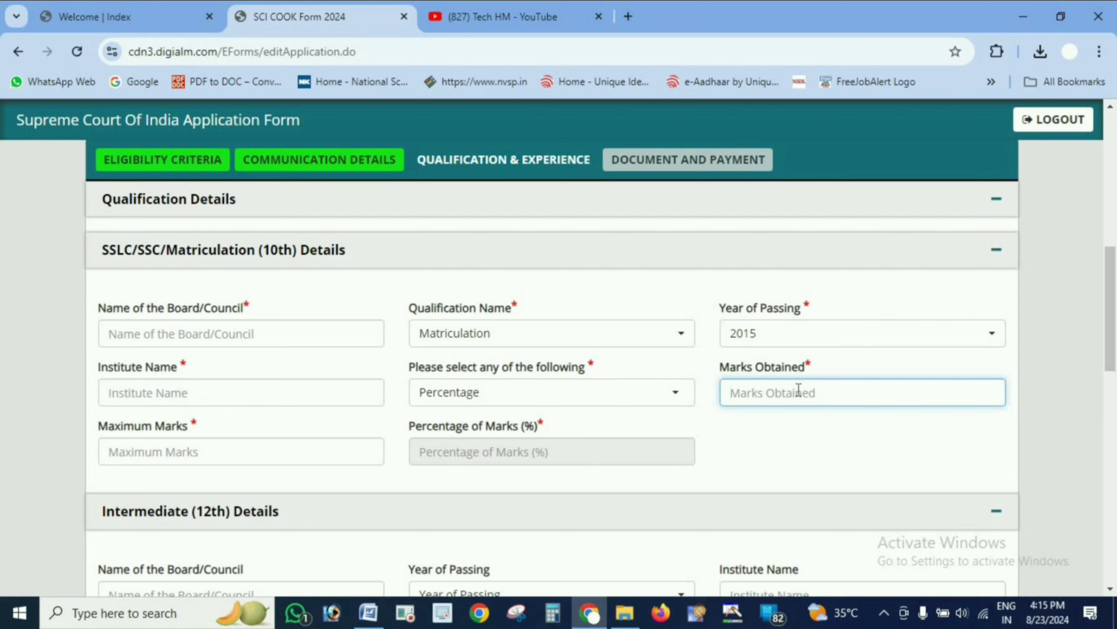
pyautogui.write('360')
pyautogui.click(213, 470)
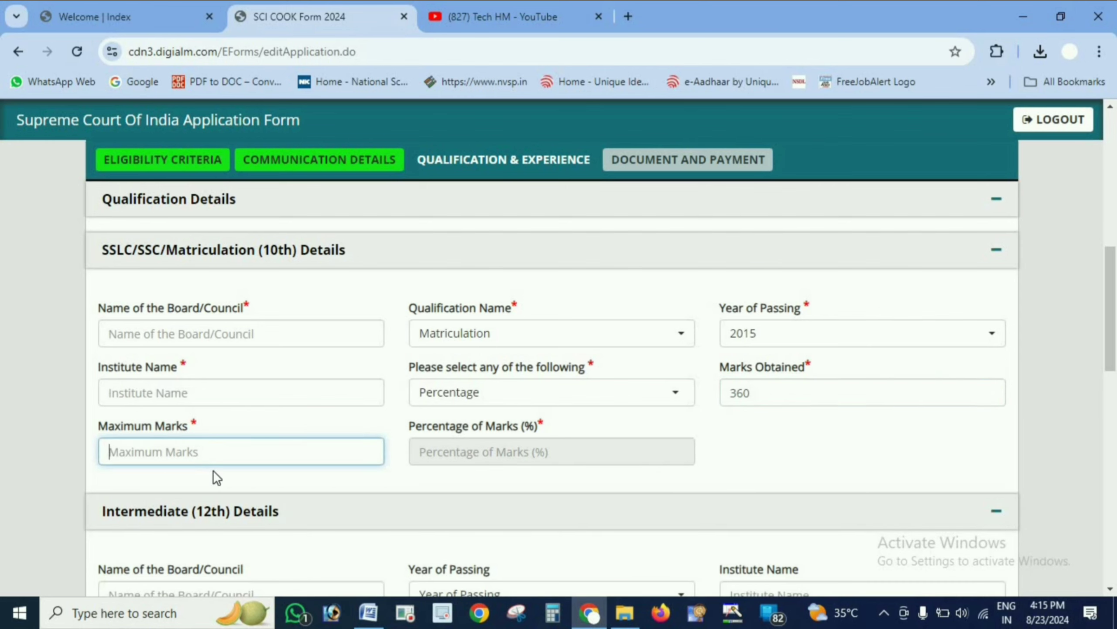
pyautogui.write('500')
pyautogui.click(539, 450)
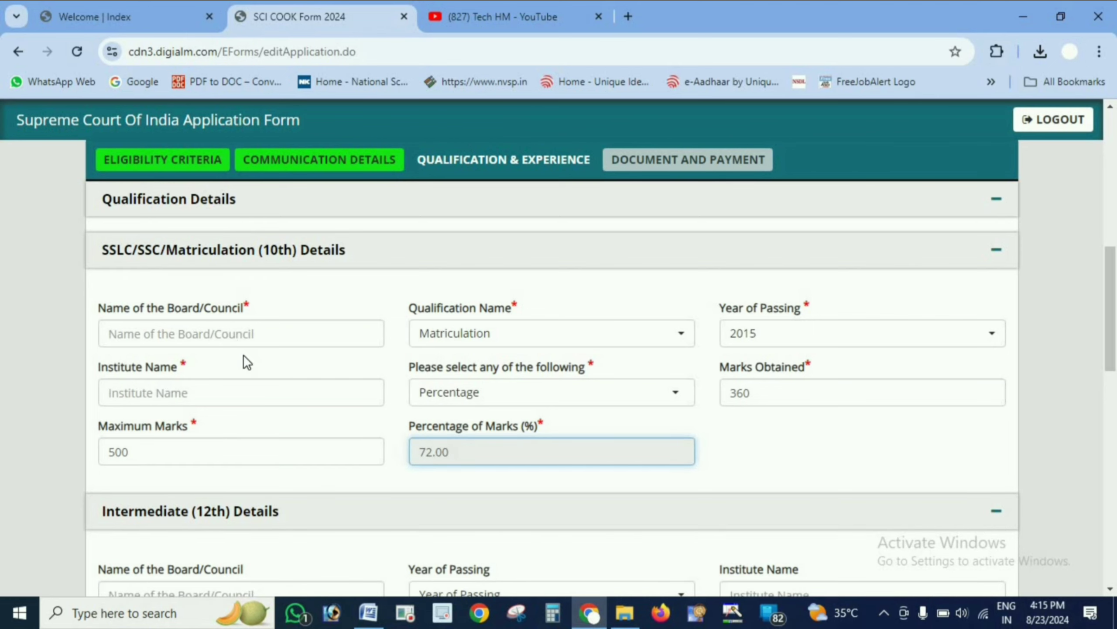
# - Examine the Intermediate (12th) and Additional Qualification fields
pyautogui.scroll(-3, 245, 355)
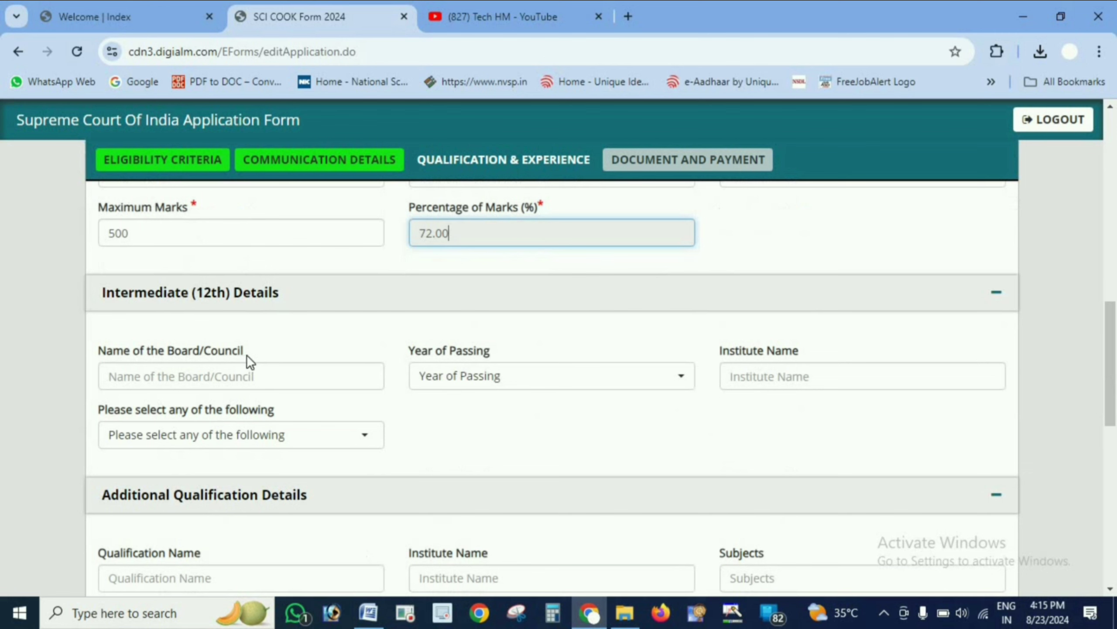
pyautogui.click(869, 377)
pyautogui.scroll(-3, 516, 459)
pyautogui.click(334, 358)
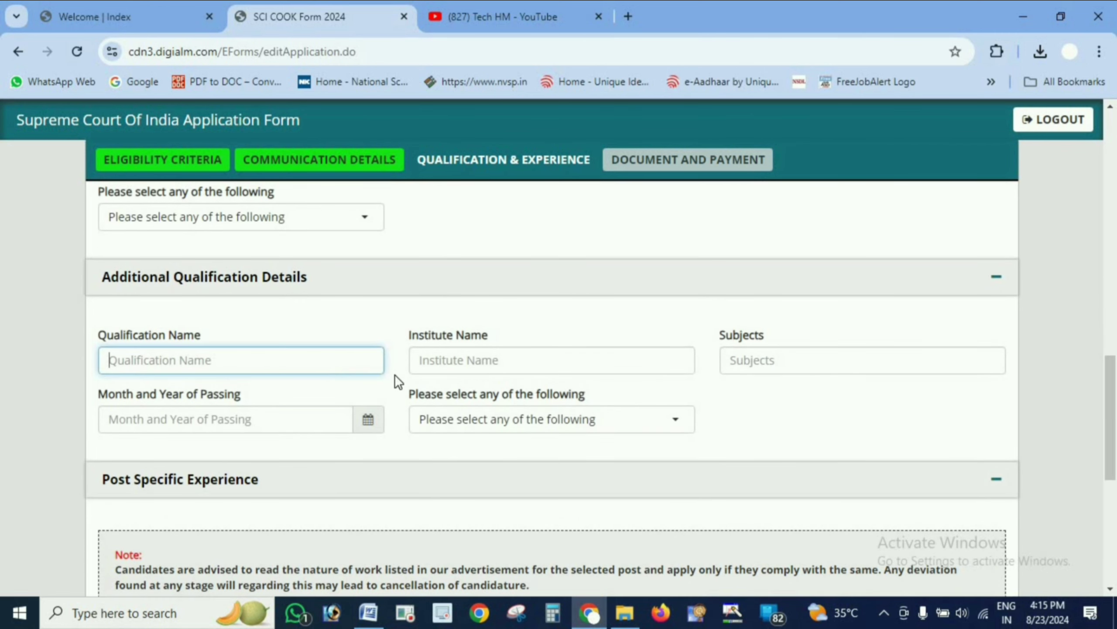
pyautogui.click(491, 374)
pyautogui.click(732, 360)
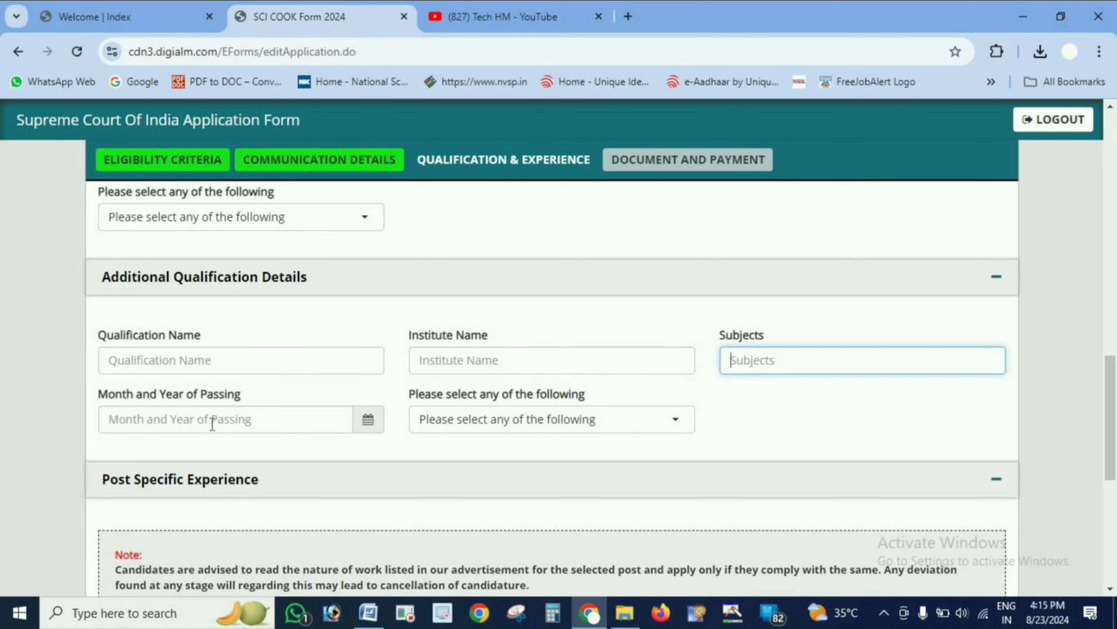
pyautogui.scroll(10, 212, 424)
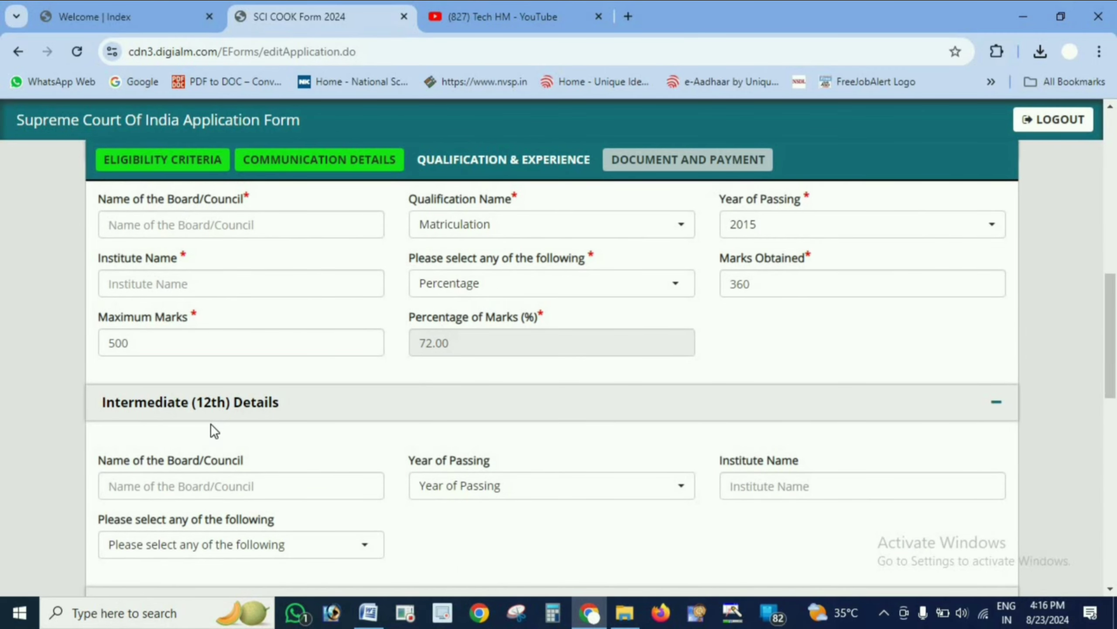
pyautogui.scroll(-3, 211, 424)
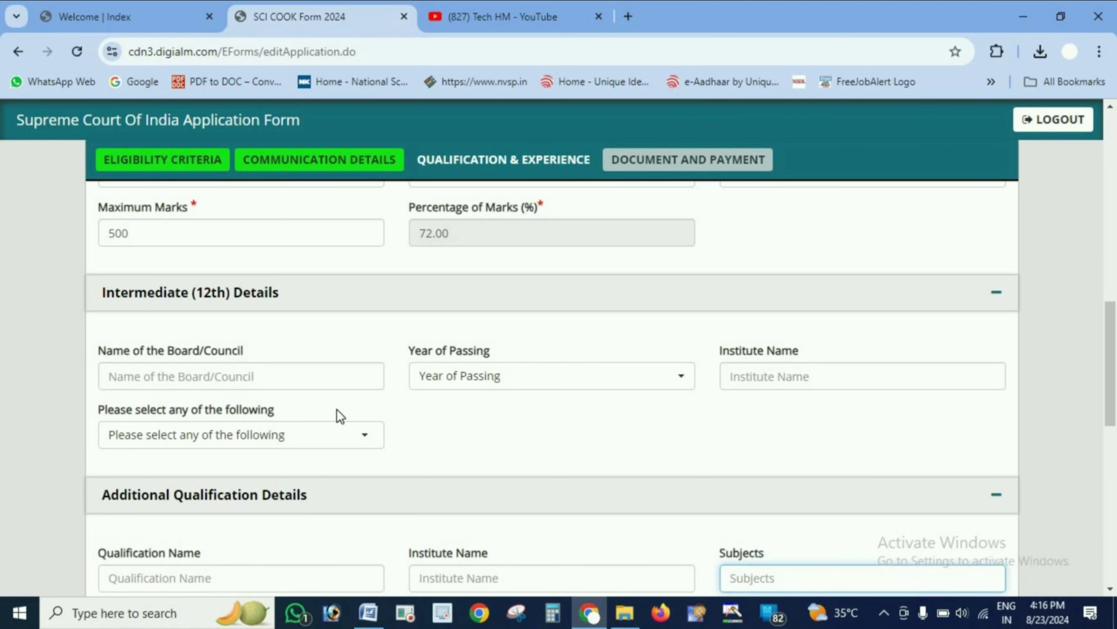
pyautogui.scroll(-2, 337, 409)
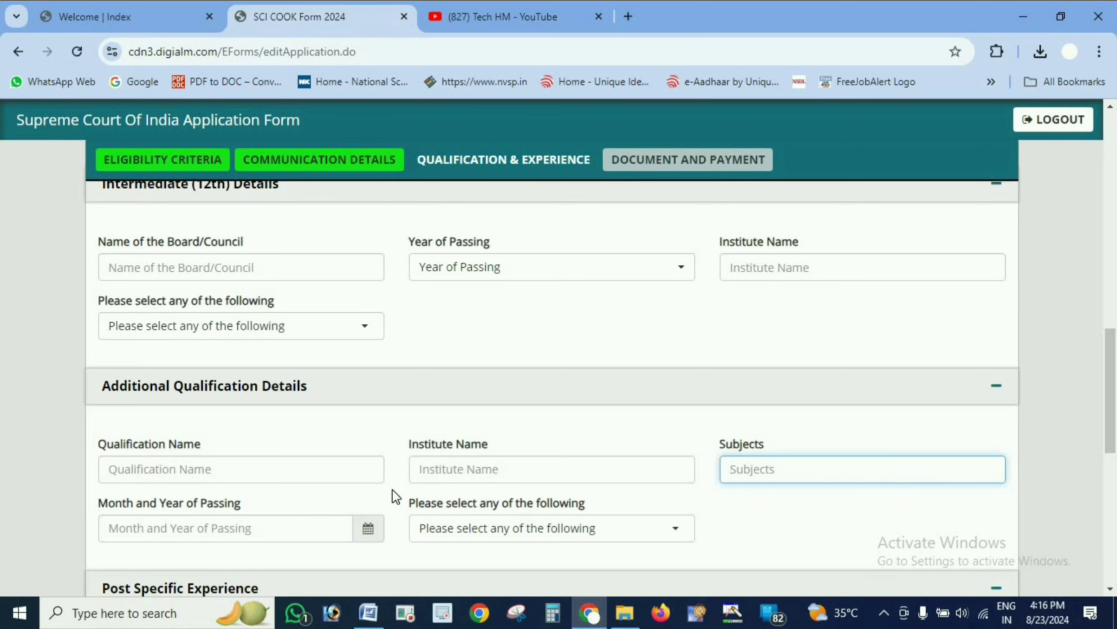
pyautogui.scroll(6, 392, 489)
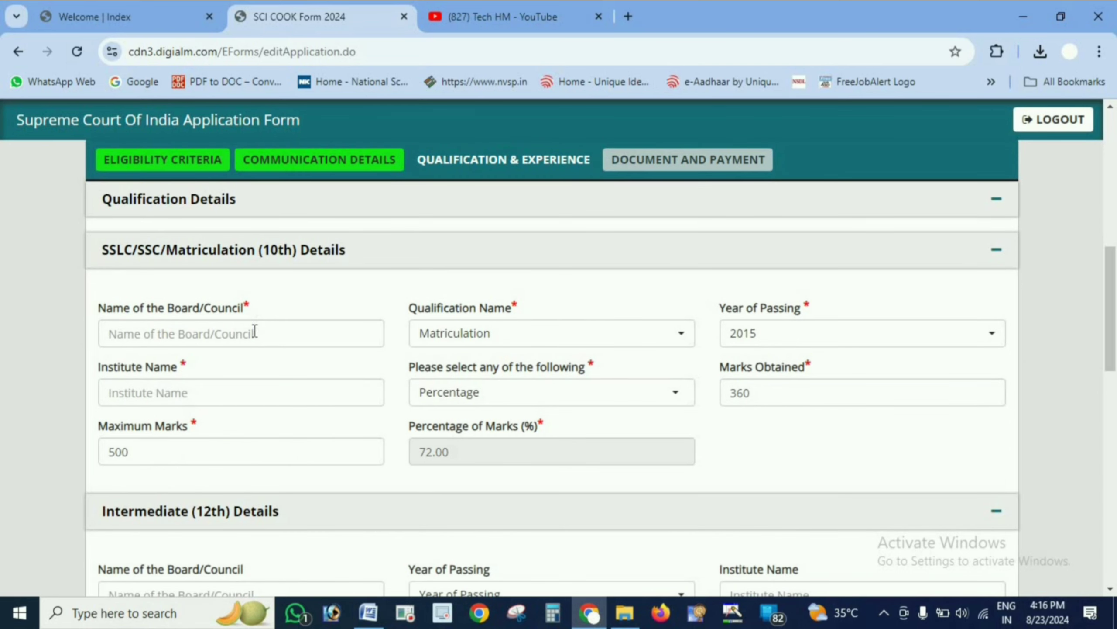
# - Enter hbse as the 10th board name and raja ram as the institute name
pyautogui.click(256, 337)
pyautogui.write('hbse')
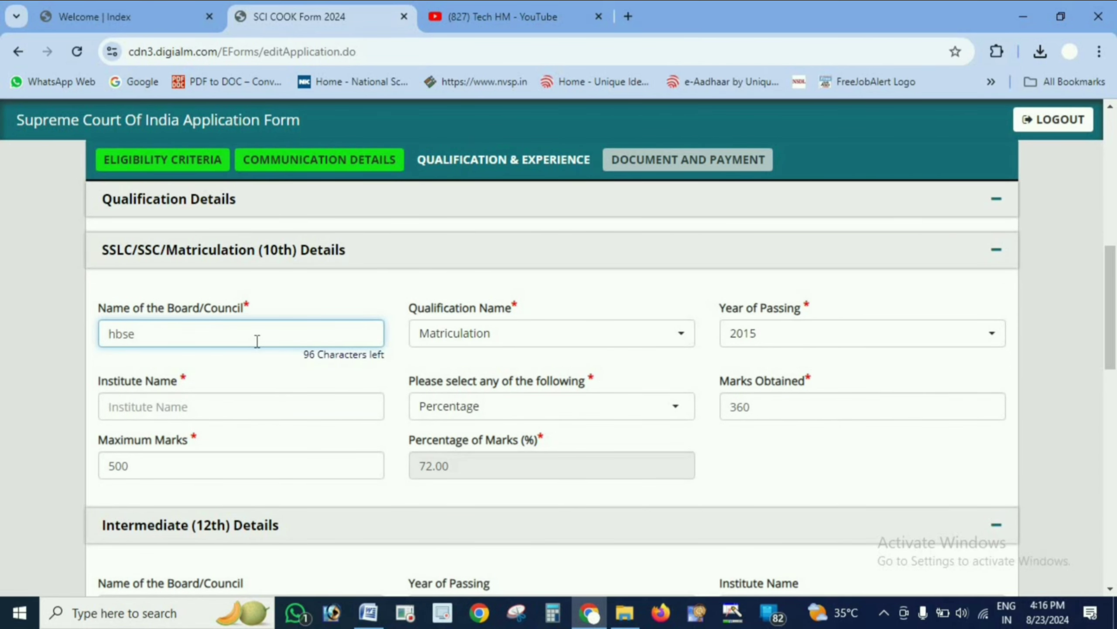
pyautogui.press('BackSpace')
pyautogui.write('c')
pyautogui.press('BackSpace')
pyautogui.write('e')
pyautogui.click(269, 416)
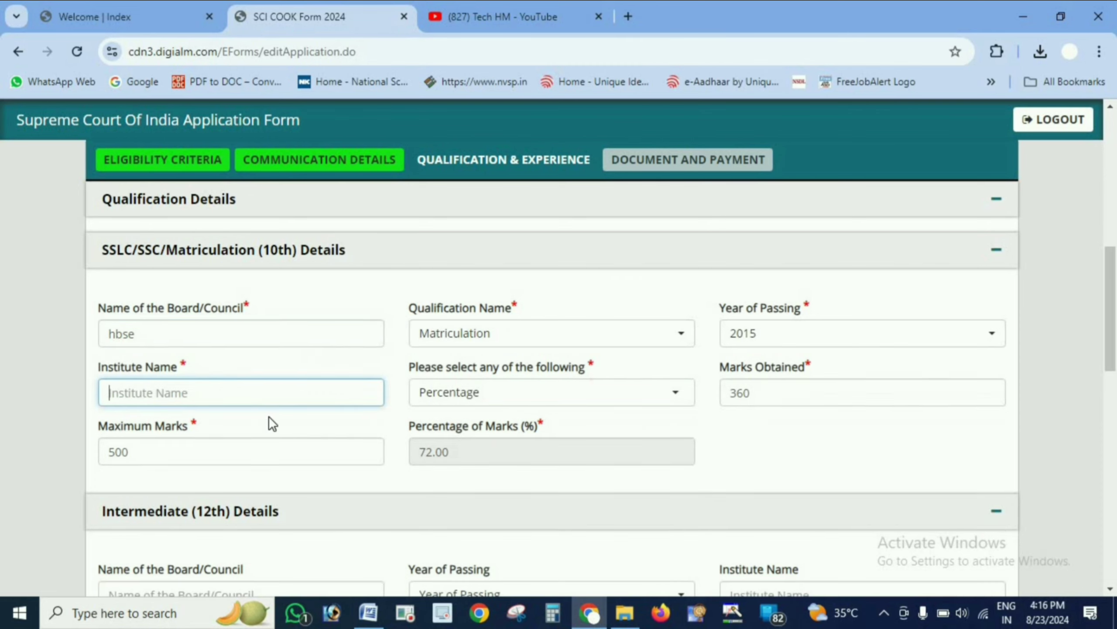
pyautogui.write('raja ram')
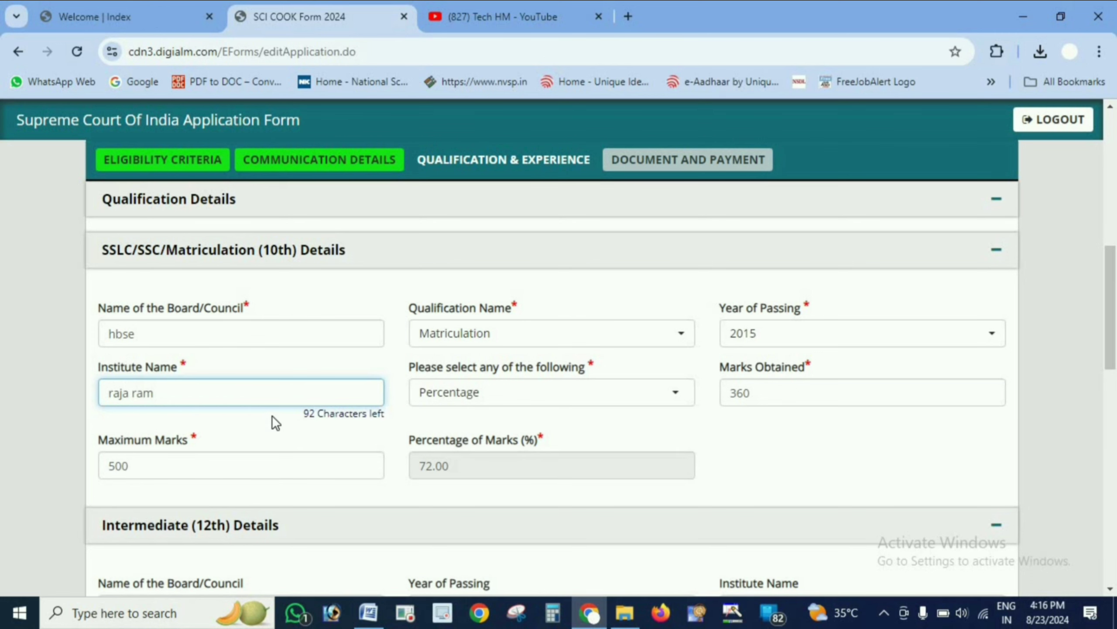
pyautogui.scroll(-10, 287, 423)
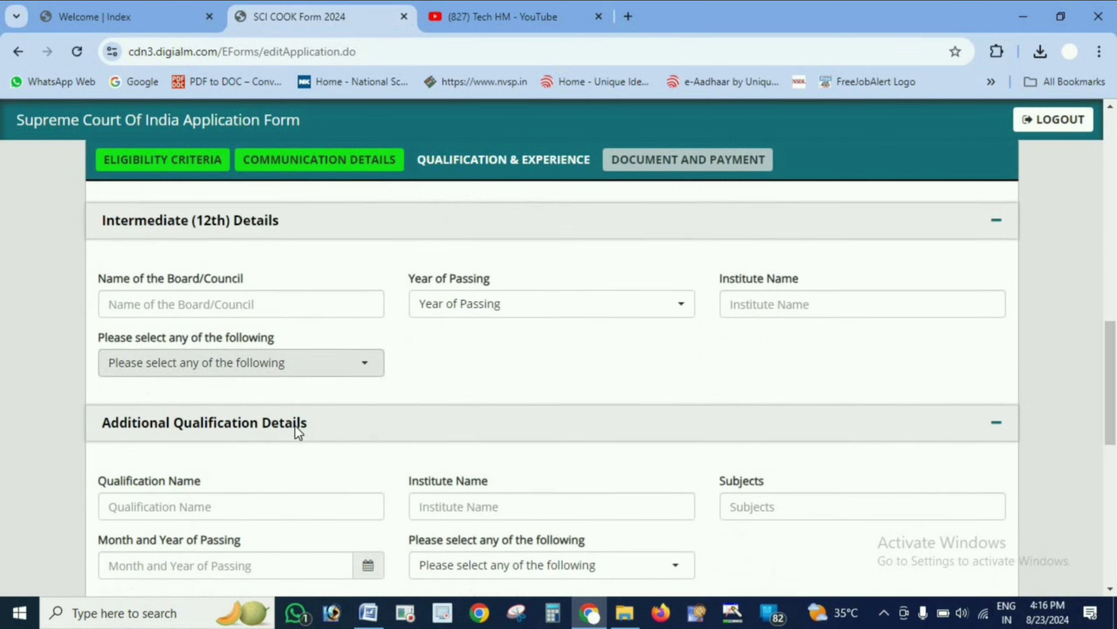
pyautogui.scroll(-6, 295, 428)
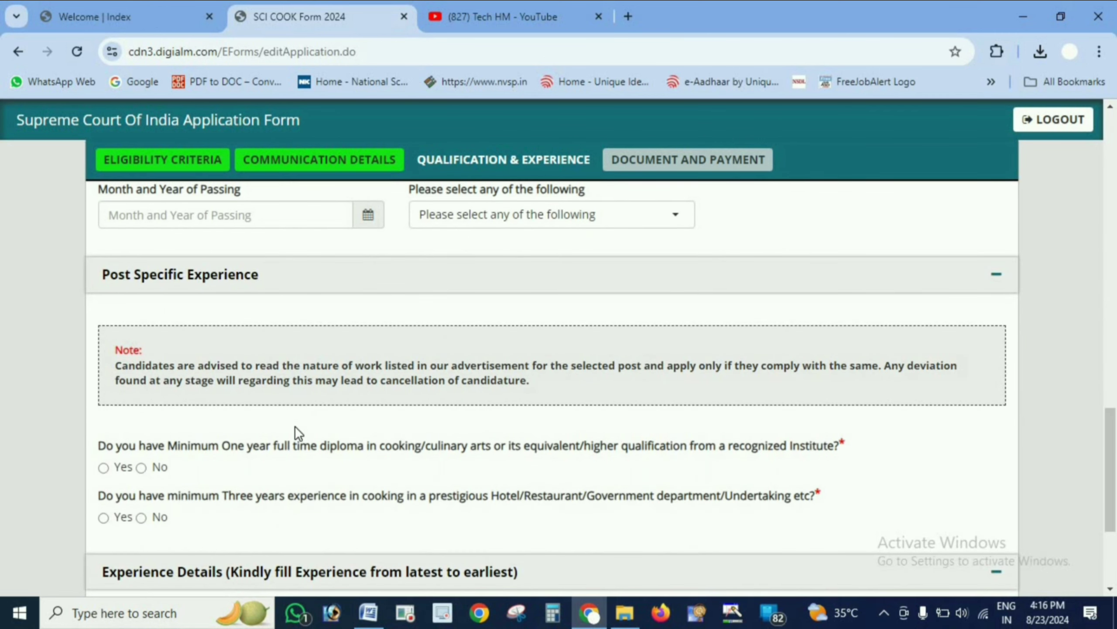
pyautogui.scroll(2, 304, 444)
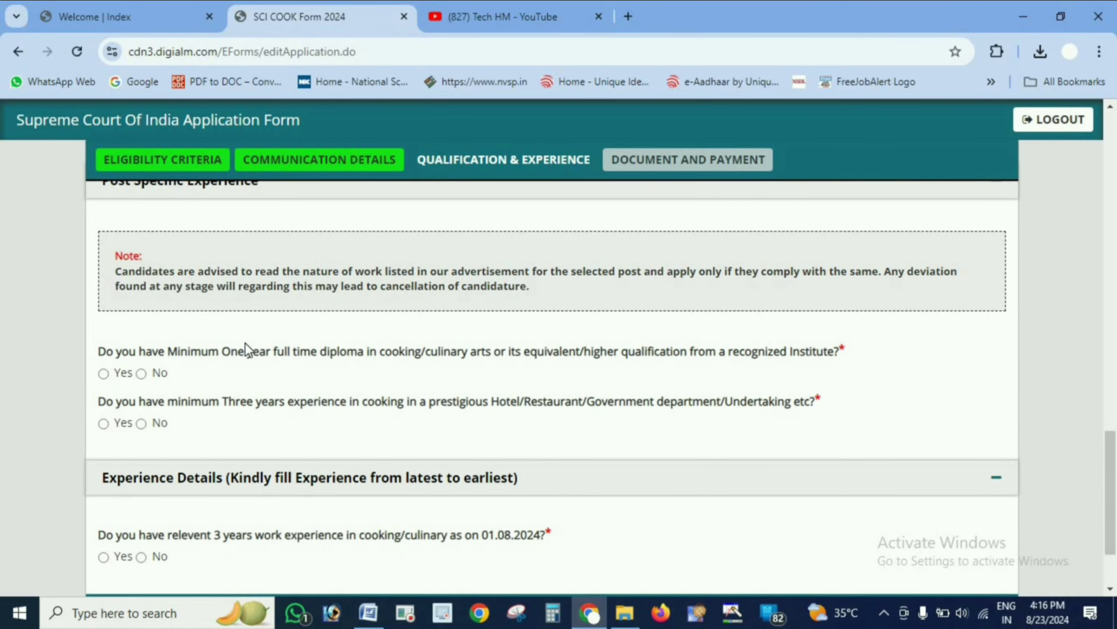
# - Read the post-specific experience note and the cooking qualification questions
pyautogui.scroll(2, 244, 342)
pyautogui.scroll(-2, 244, 343)
pyautogui.moveTo(117, 270); pyautogui.dragTo(667, 277)
pyautogui.click(372, 272)
pyautogui.moveTo(667, 276); pyautogui.dragTo(675, 275)
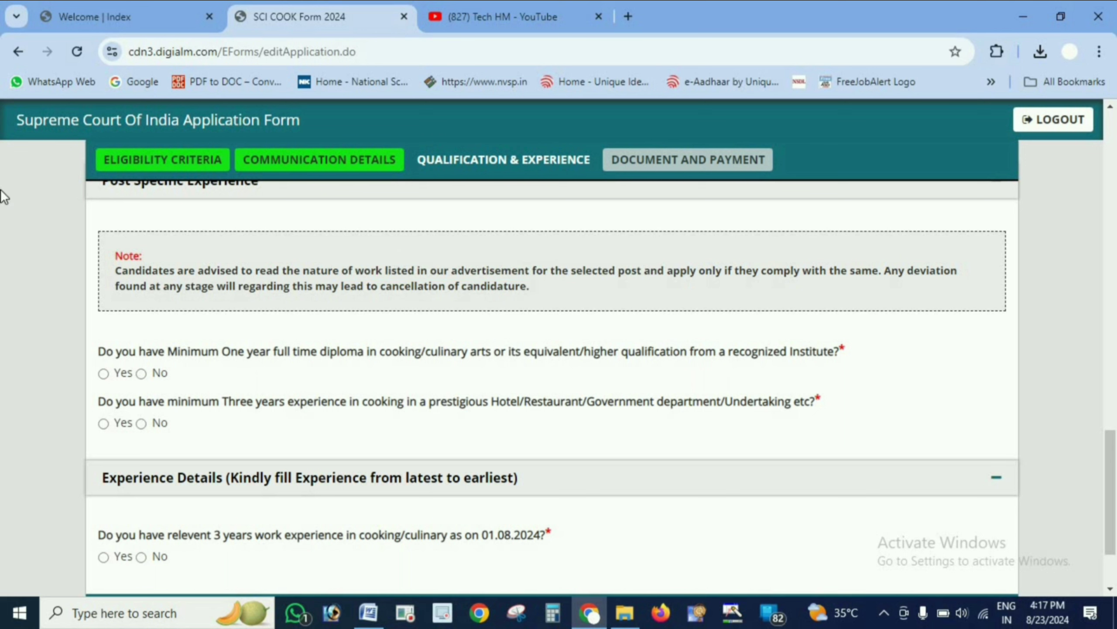
pyautogui.moveTo(882, 273); pyautogui.dragTo(493, 255)
pyautogui.click(892, 277)
pyautogui.moveTo(530, 287); pyautogui.dragTo(345, 287)
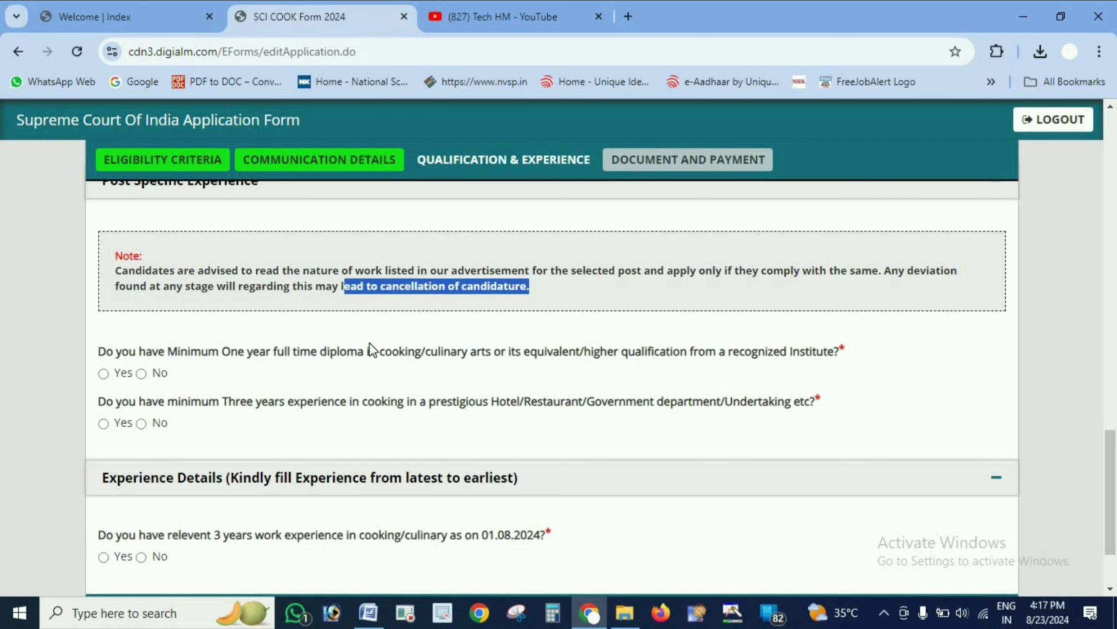
pyautogui.scroll(-3, 369, 343)
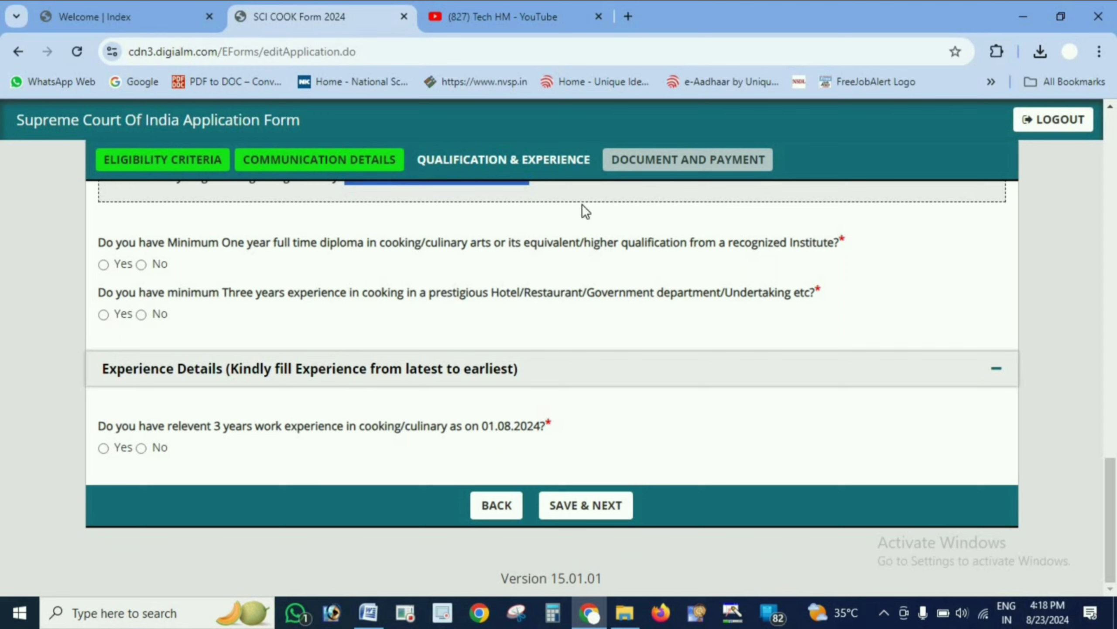
# - Answer Yes to the cooking diploma, three-year cooking experience and relevant 3-year work experience questions
pyautogui.click(105, 265)
pyautogui.moveTo(219, 293); pyautogui.dragTo(375, 293)
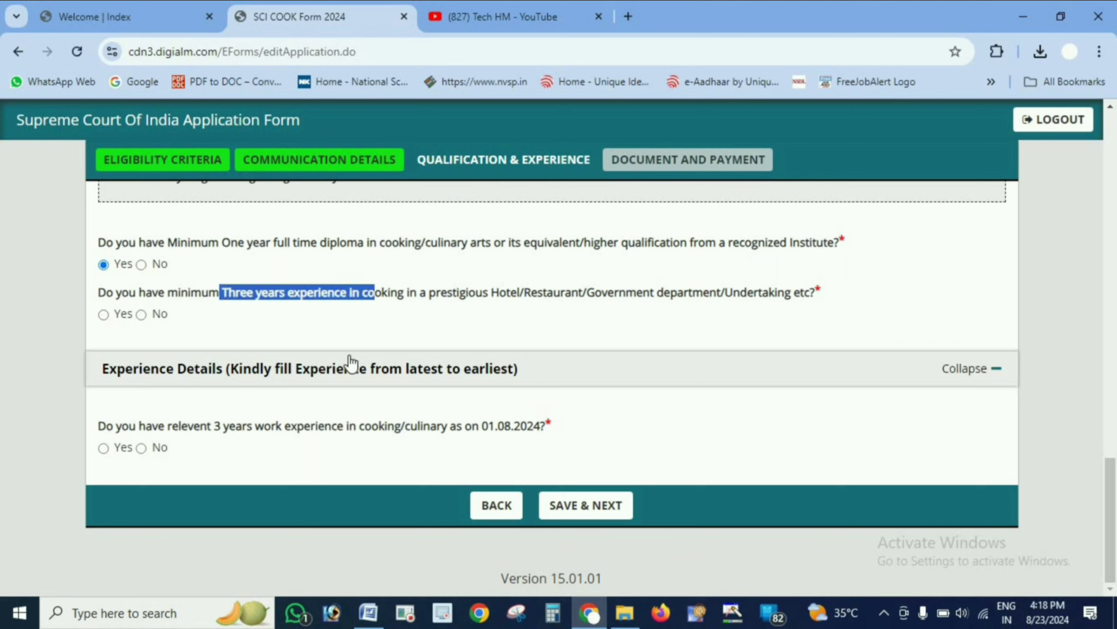
pyautogui.click(114, 315)
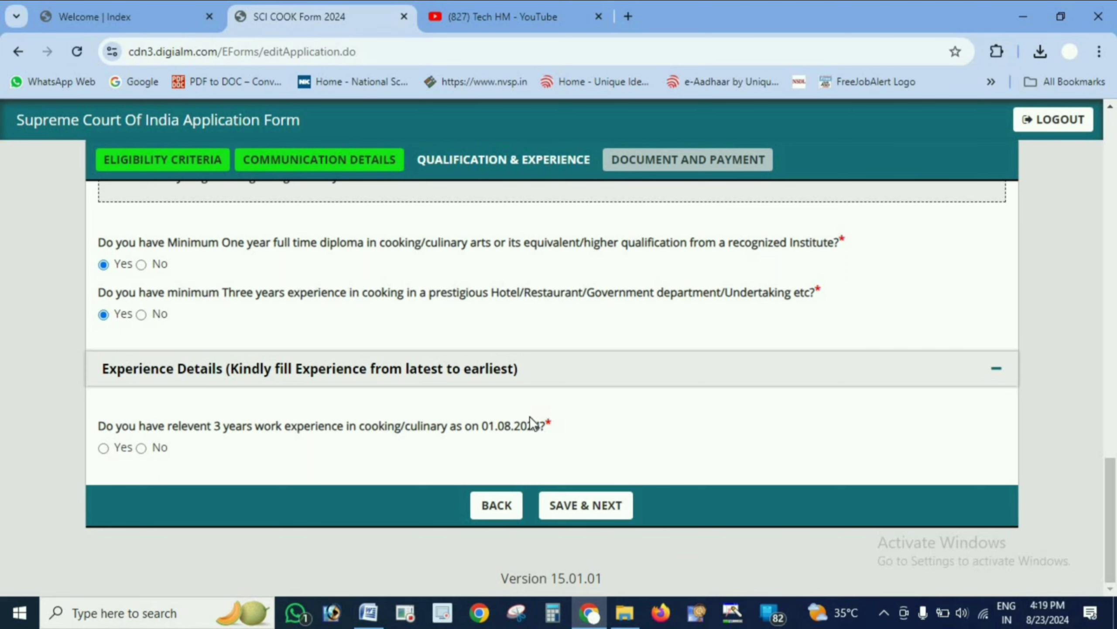
pyautogui.click(105, 450)
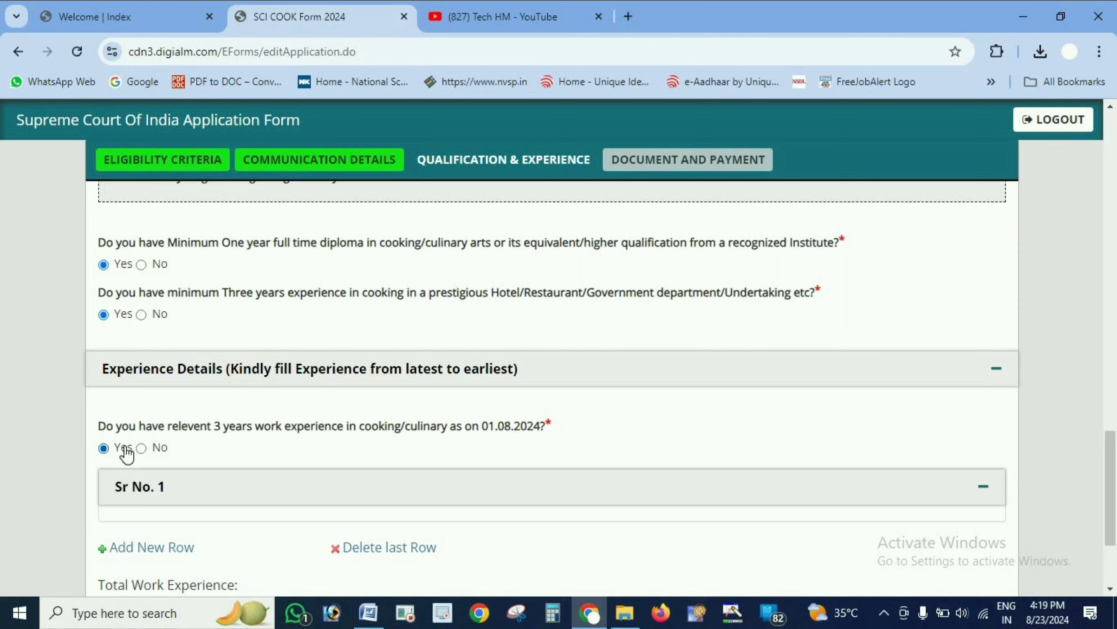
# - Fill the first experience row: organisation H AND H, type Private, post CHEF, service 23/07/2021 to 01/08/2024, pay 30000
pyautogui.scroll(-2, 260, 444)
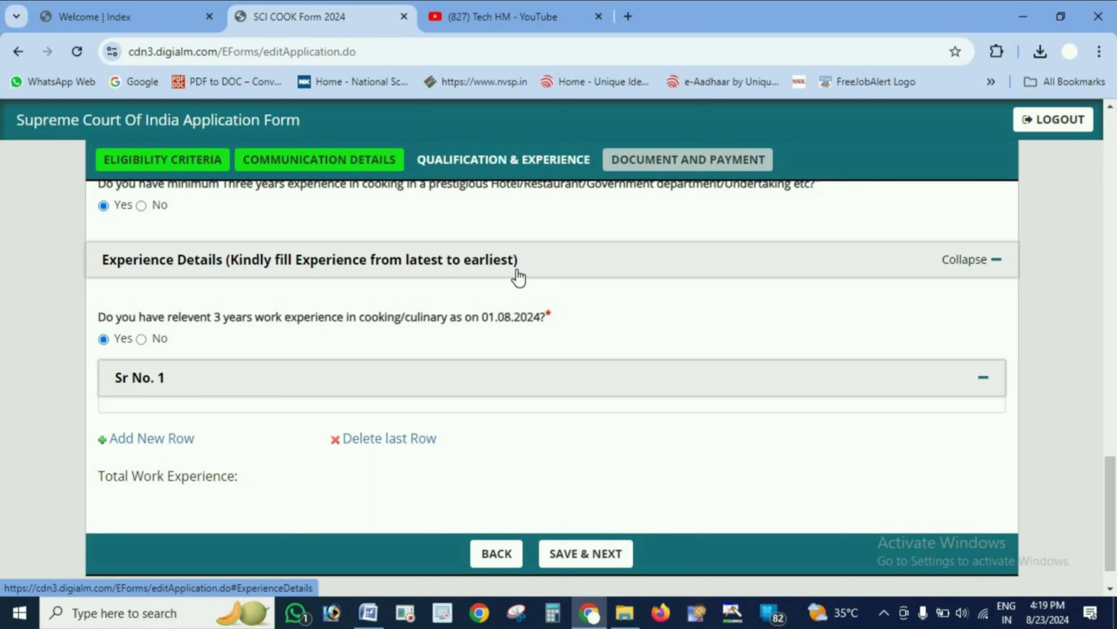
pyautogui.click(168, 446)
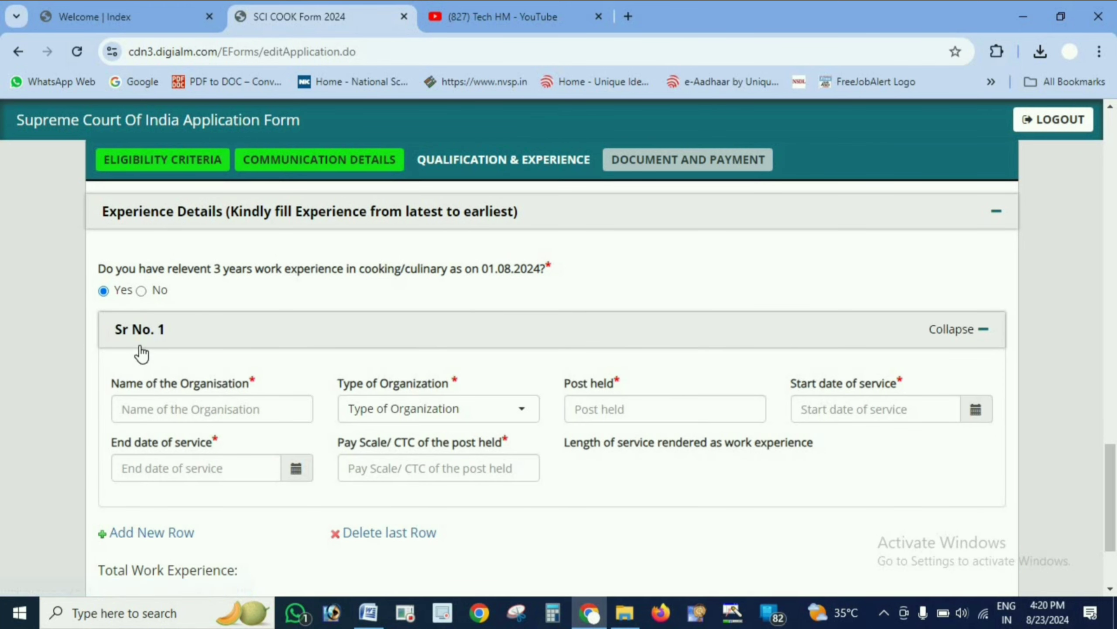
pyautogui.click(251, 413)
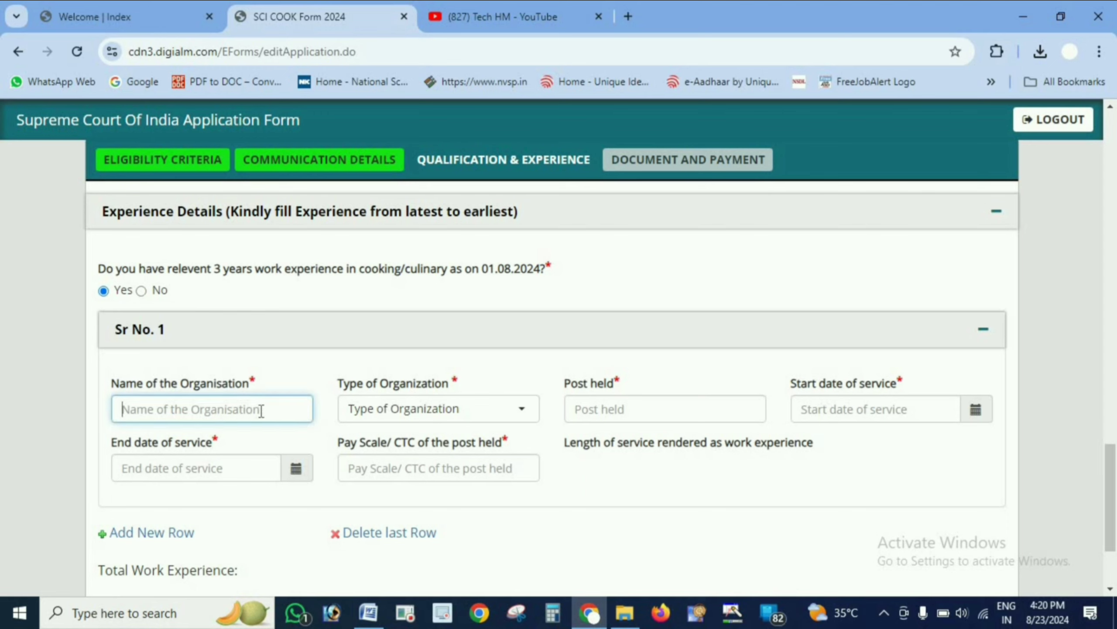
pyautogui.click(480, 410)
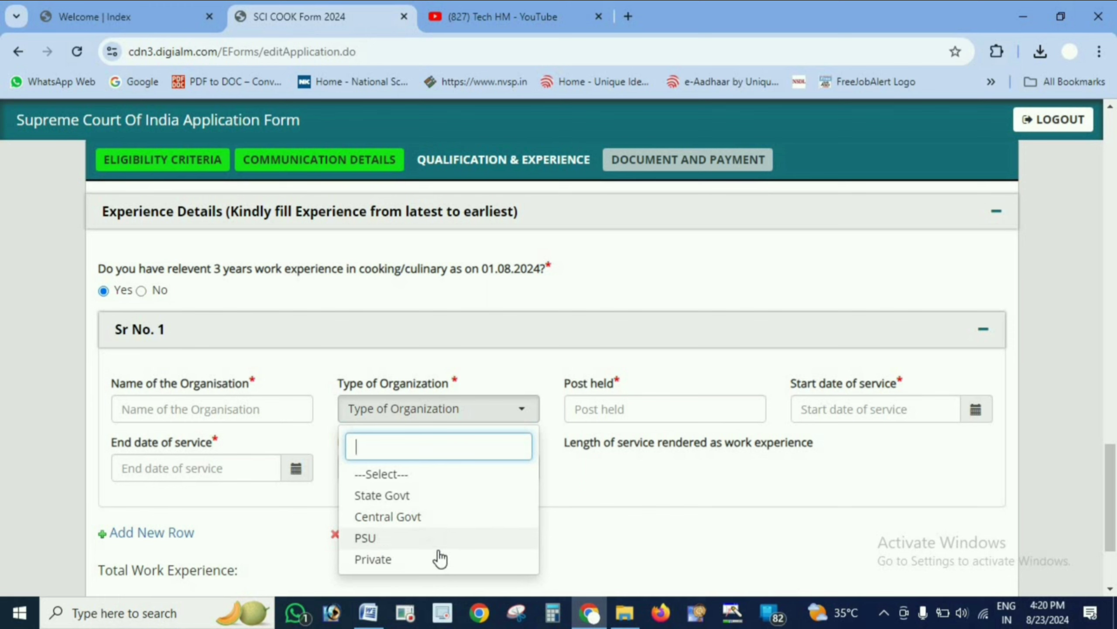
pyautogui.click(584, 505)
pyautogui.click(627, 412)
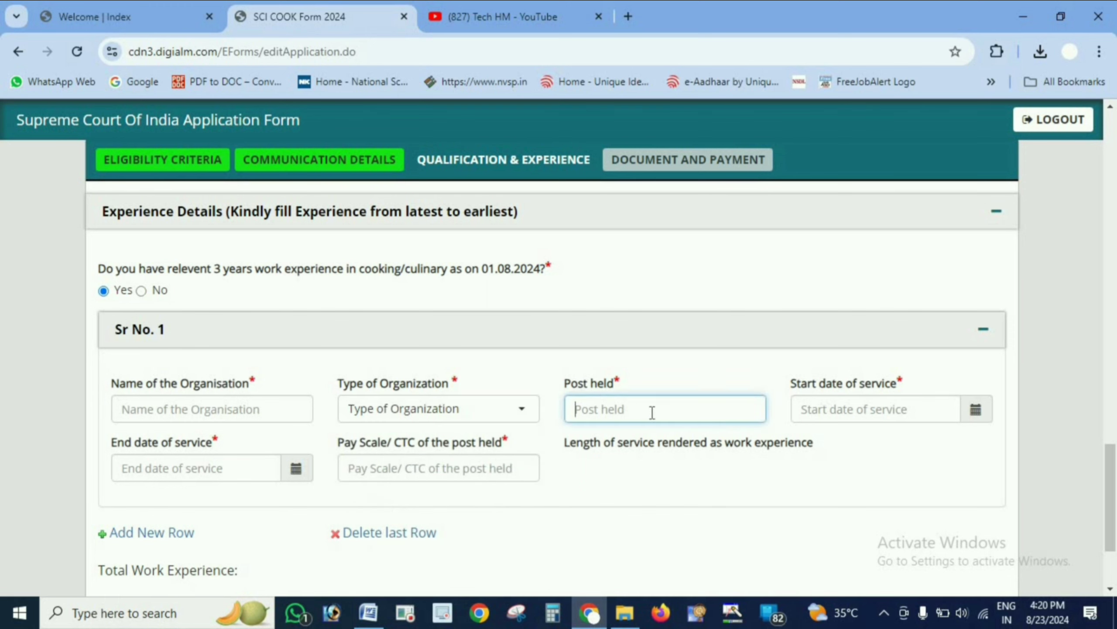
pyautogui.click(822, 417)
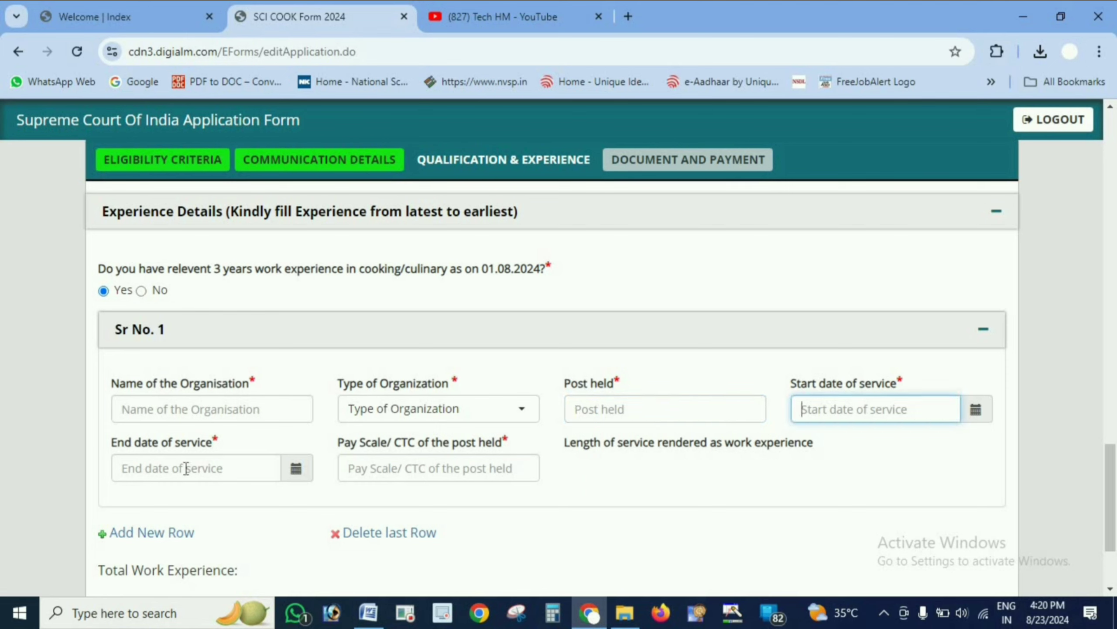
pyautogui.click(358, 469)
pyautogui.click(214, 404)
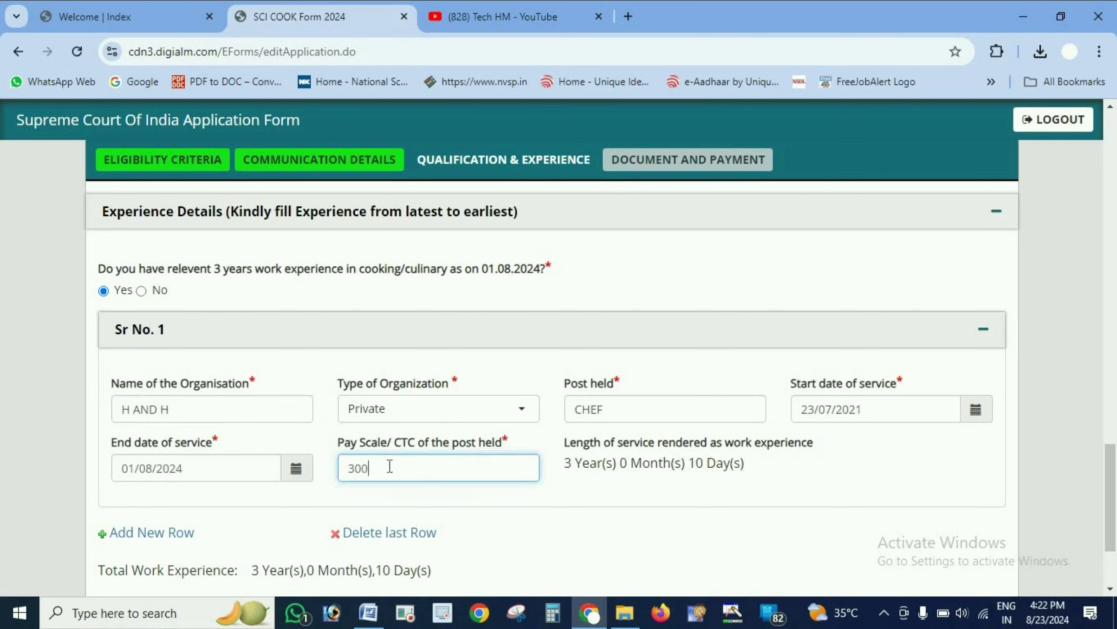
pyautogui.write('0000')
# - Save the qualification and experience details and continue to the document and payment section
pyautogui.click(524, 499)
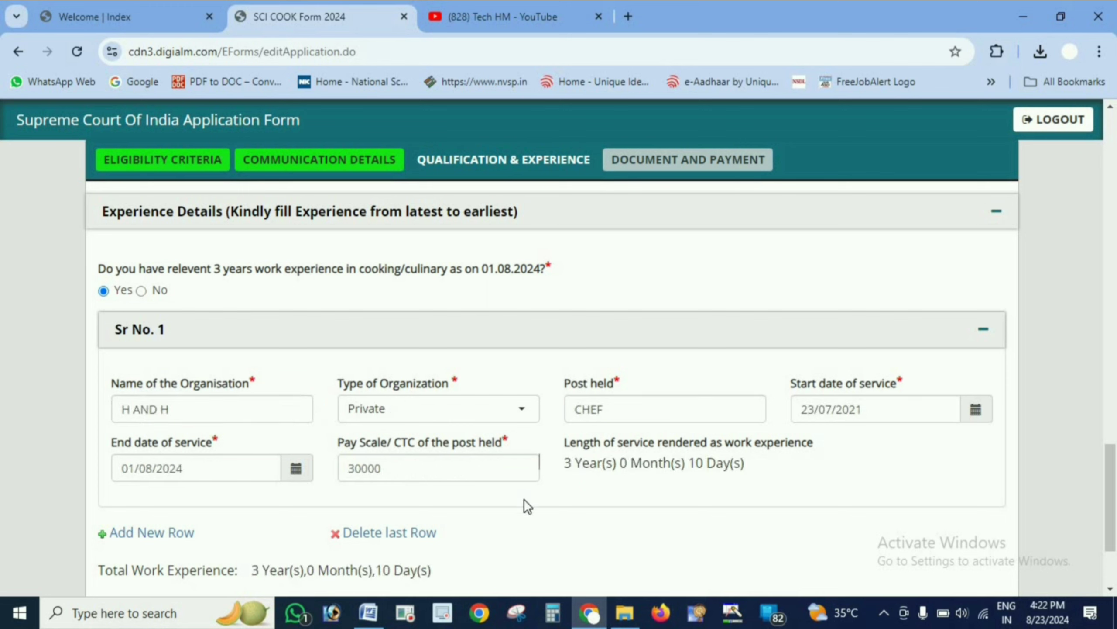
pyautogui.click(451, 465)
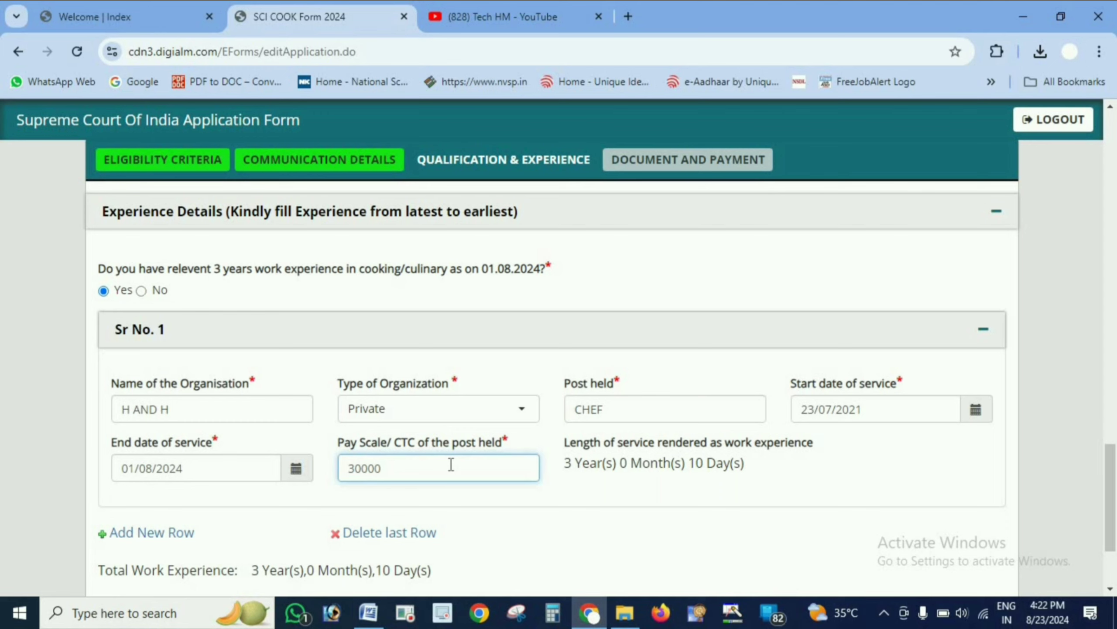
pyautogui.click(503, 519)
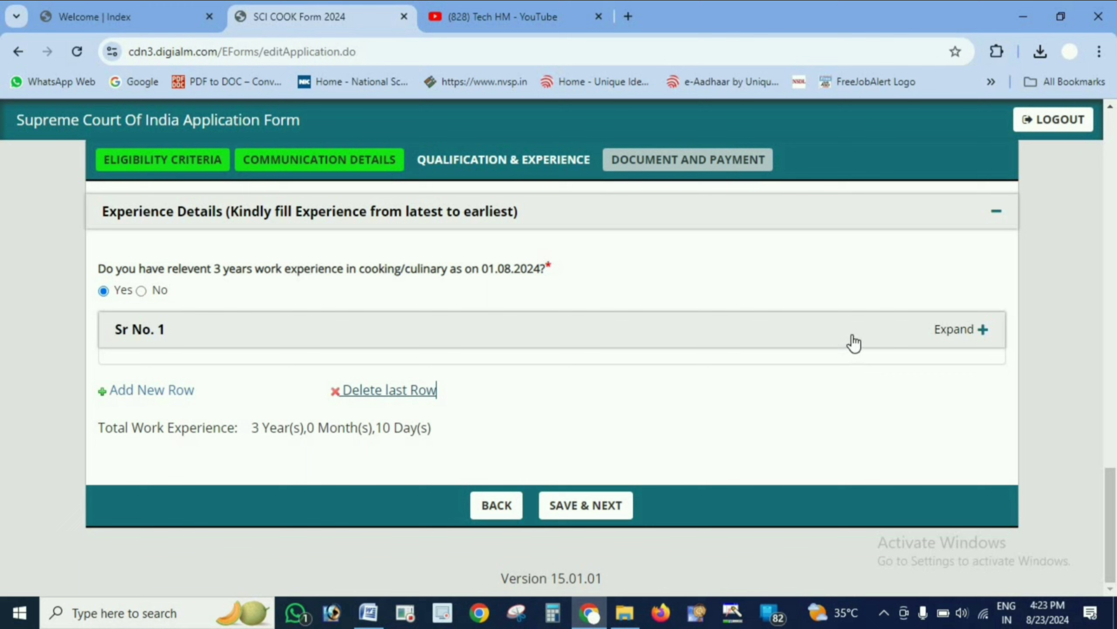
pyautogui.click(577, 506)
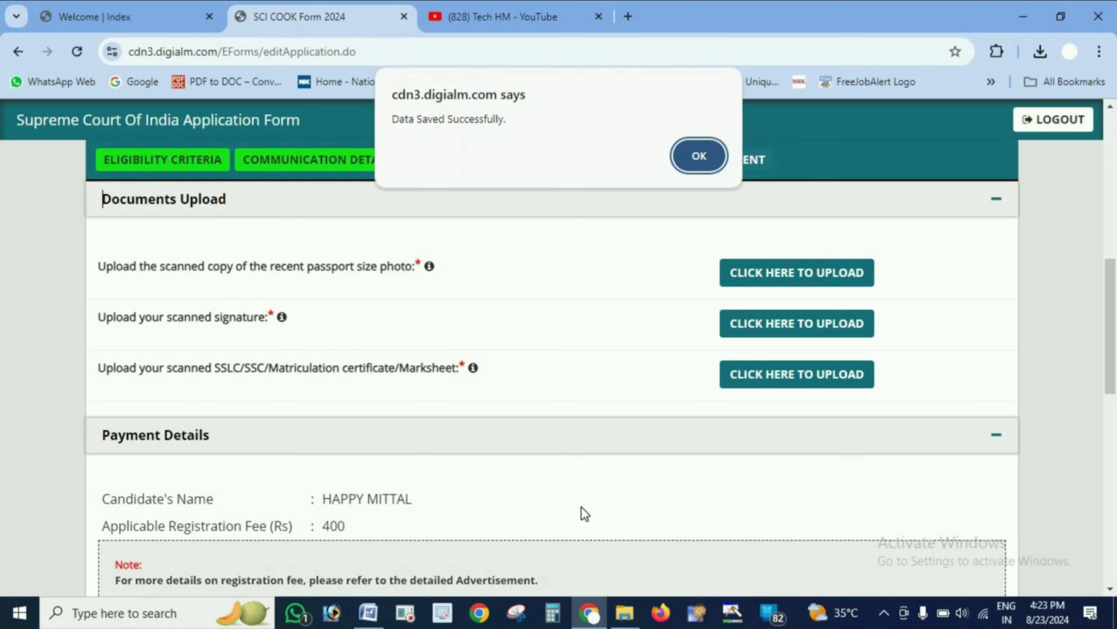
pyautogui.click(712, 155)
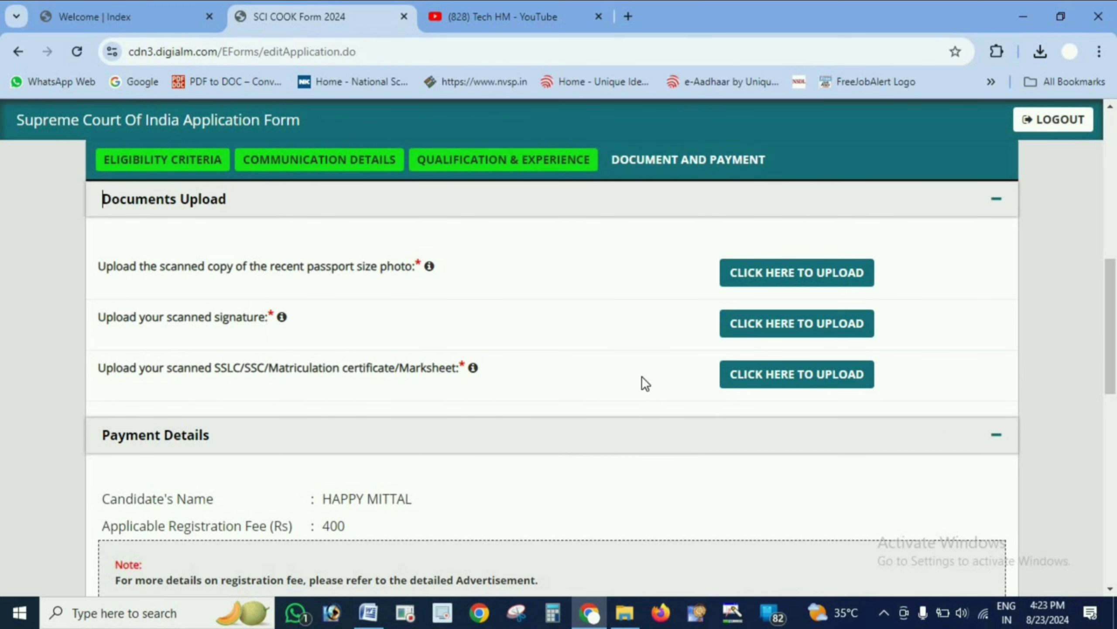
# - Examine the document upload requirements for the photo, signature and matriculation certificate
pyautogui.scroll(1, 1113, 329)
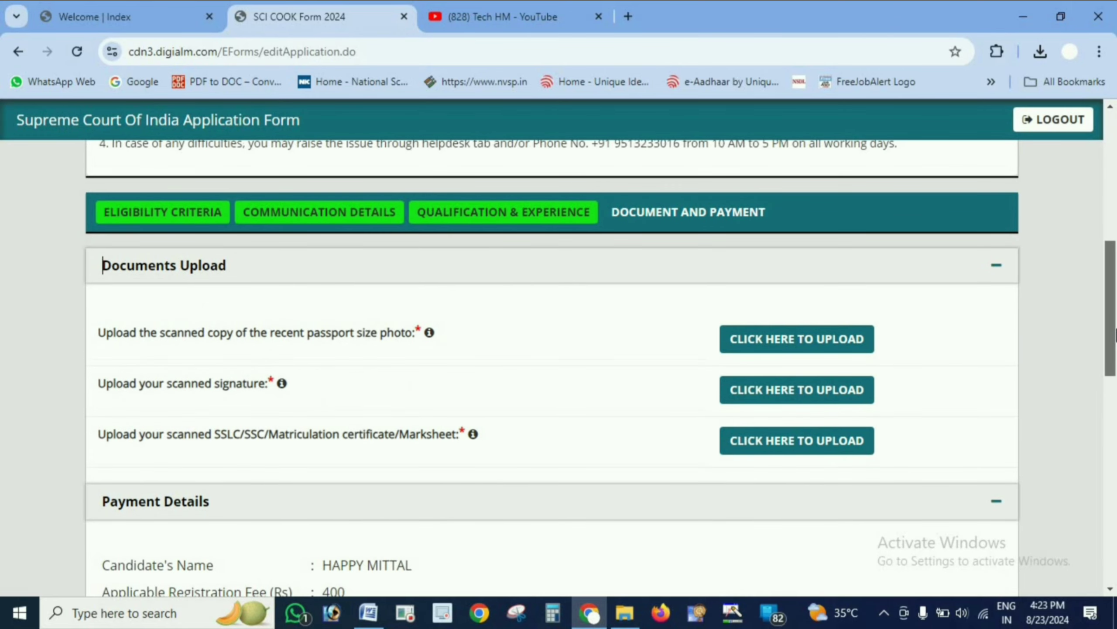
pyautogui.scroll(-1, 1114, 329)
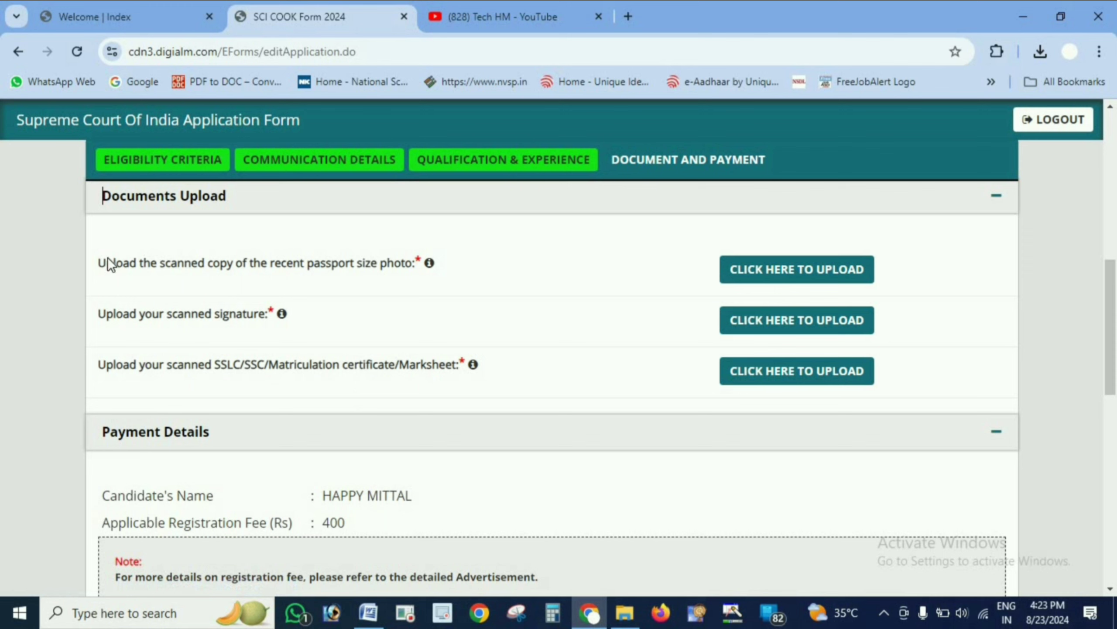
pyautogui.moveTo(106, 263); pyautogui.dragTo(424, 265)
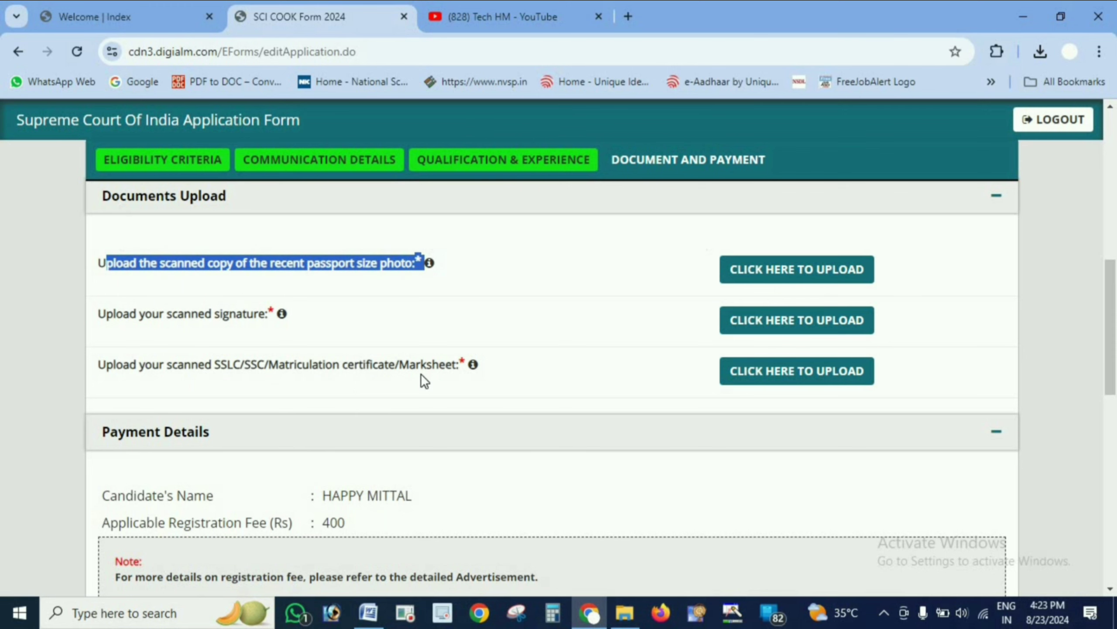
pyautogui.moveTo(429, 264)
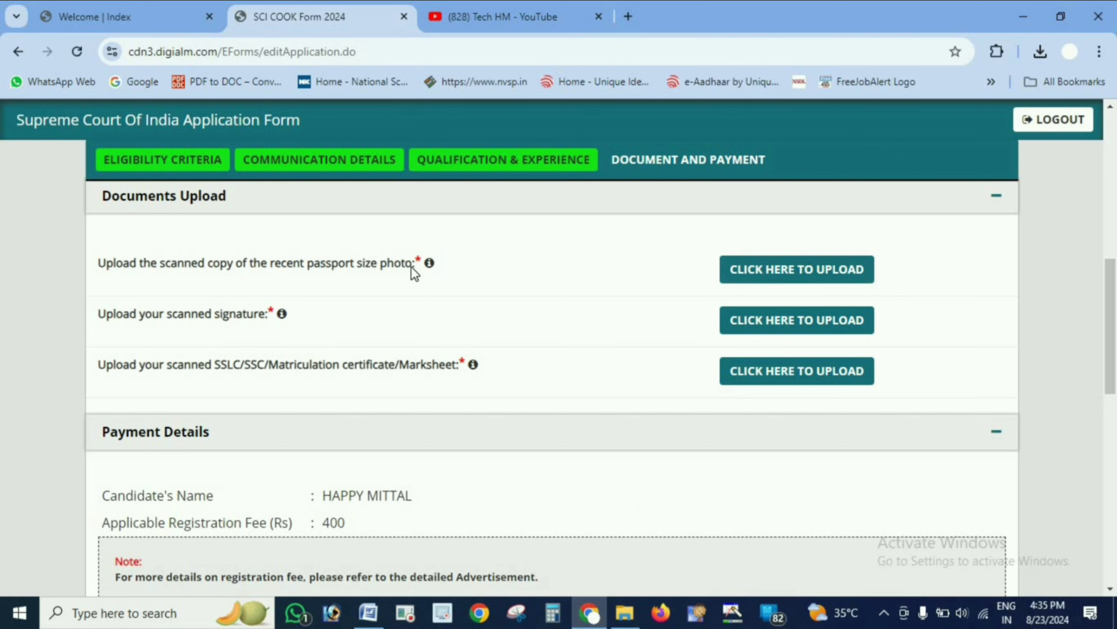
pyautogui.moveTo(430, 264)
pyautogui.moveTo(281, 314)
pyautogui.moveTo(474, 362)
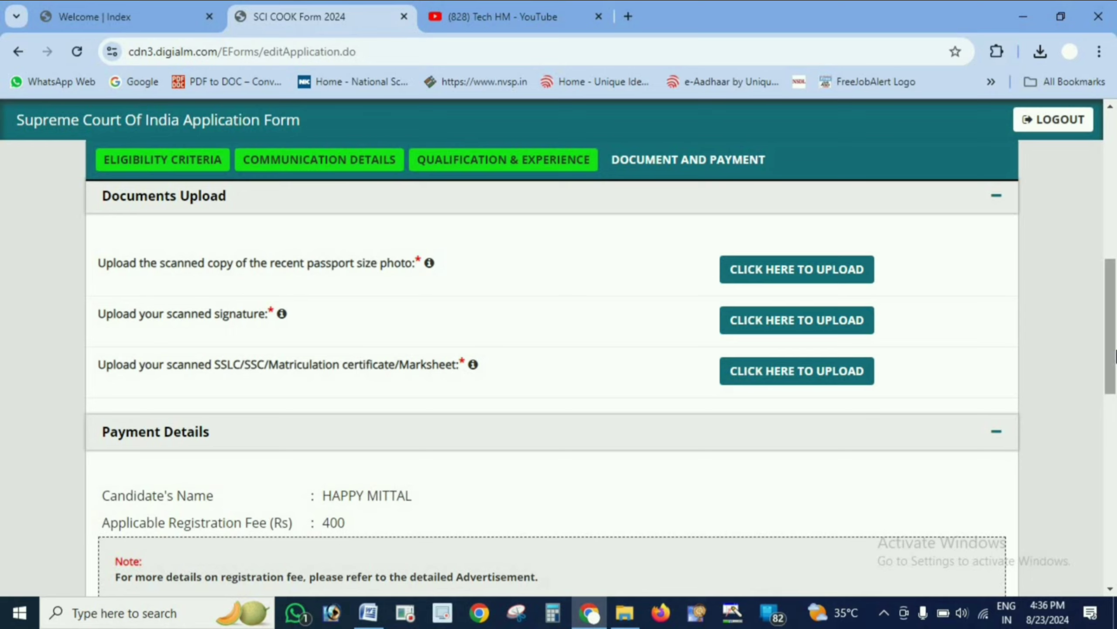
# - Review the payment details, payment mode and declaration sections, then switch to the Tech HM YouTube tab
pyautogui.scroll(-5, 634, 362)
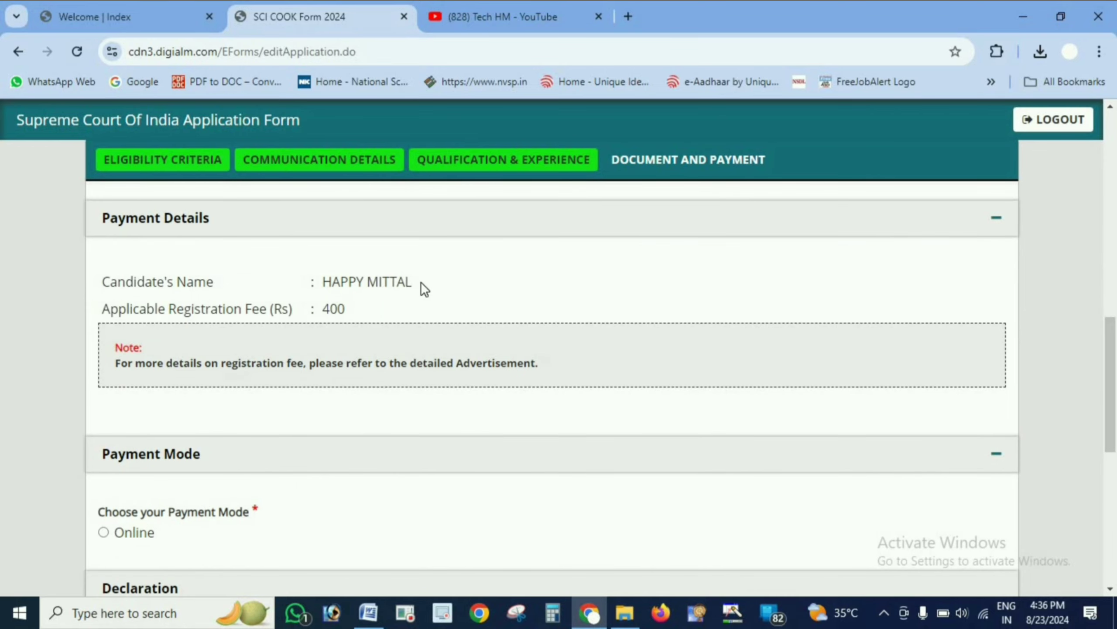
pyautogui.doubleClick(334, 309)
pyautogui.moveTo(124, 359); pyautogui.dragTo(461, 450)
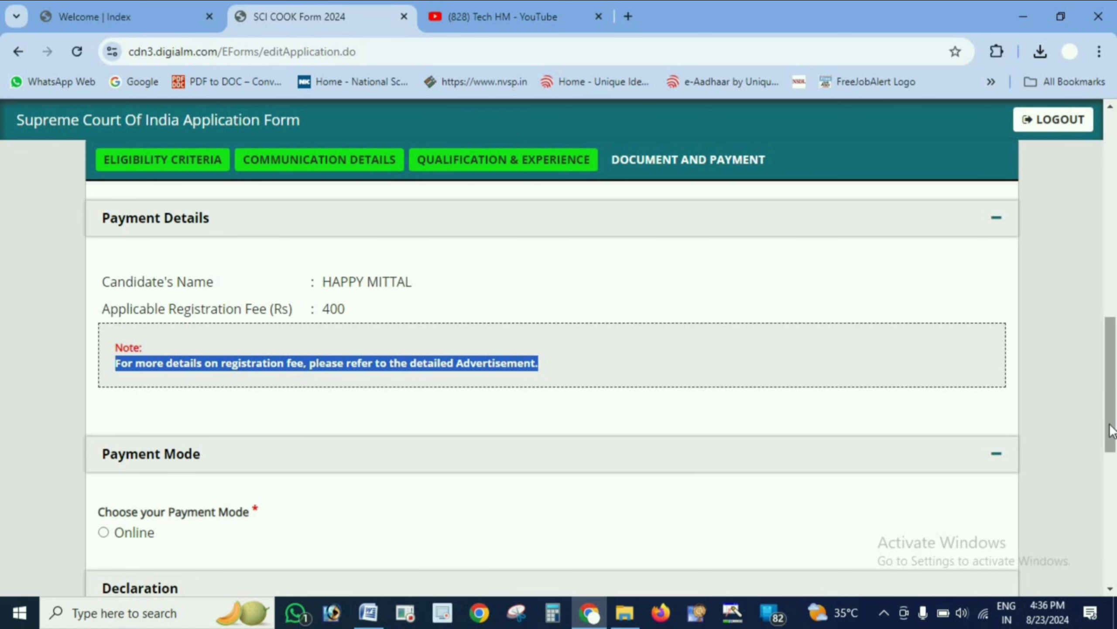
pyautogui.scroll(-5, 295, 379)
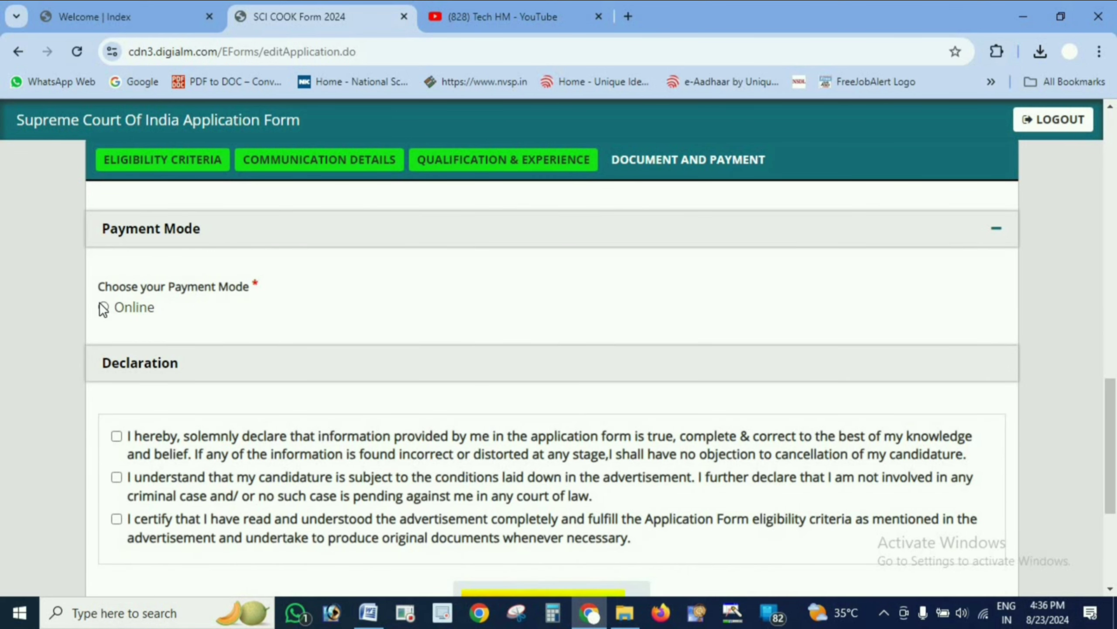
pyautogui.scroll(-5, 844, 399)
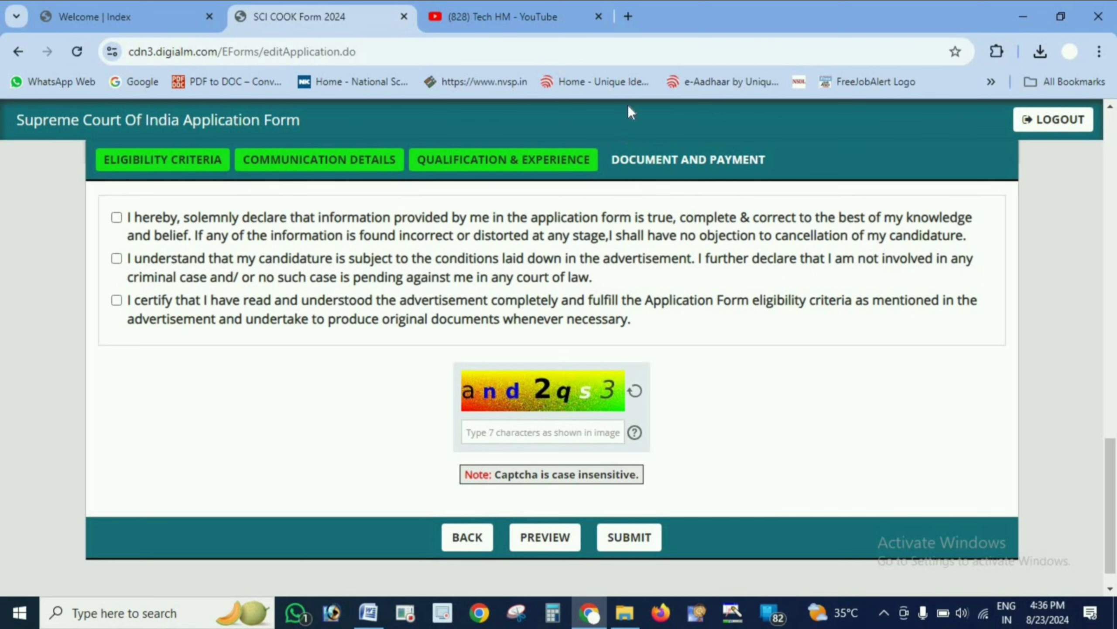
pyautogui.click(560, 5)
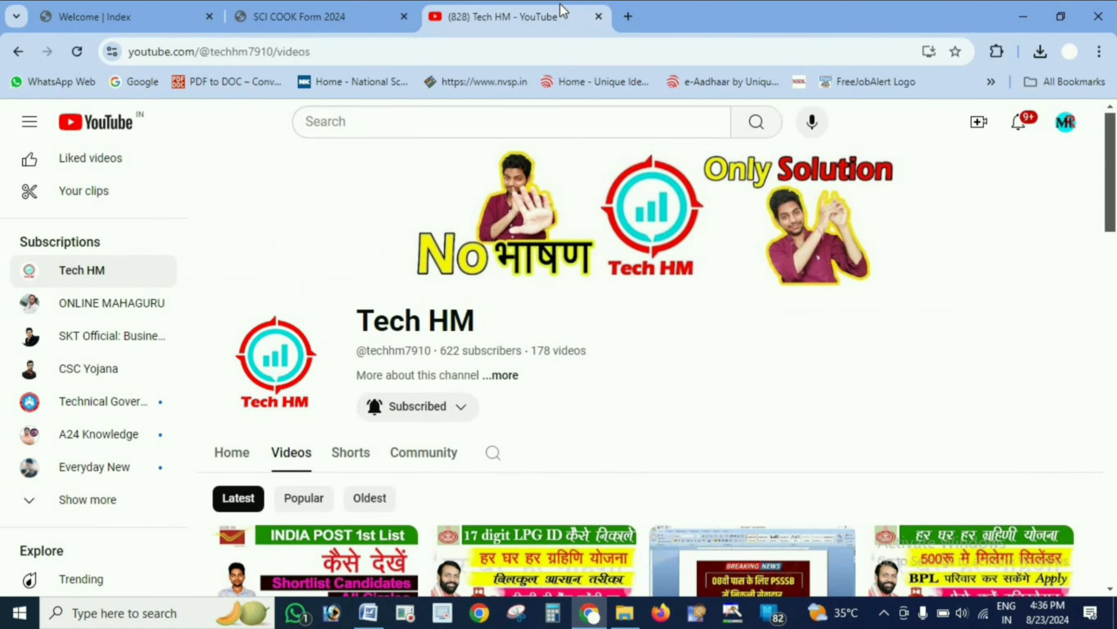